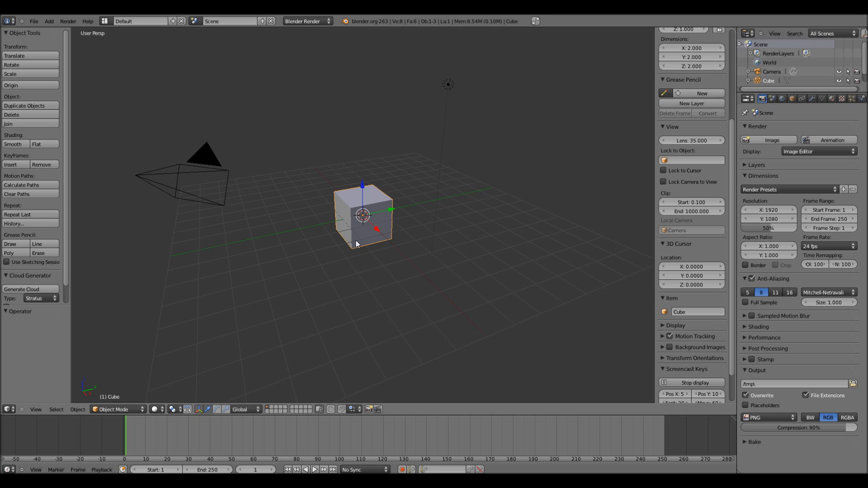
Step: Delete the default lamp from the scene
{"action": "right_click", "coordinate": [448, 85]}
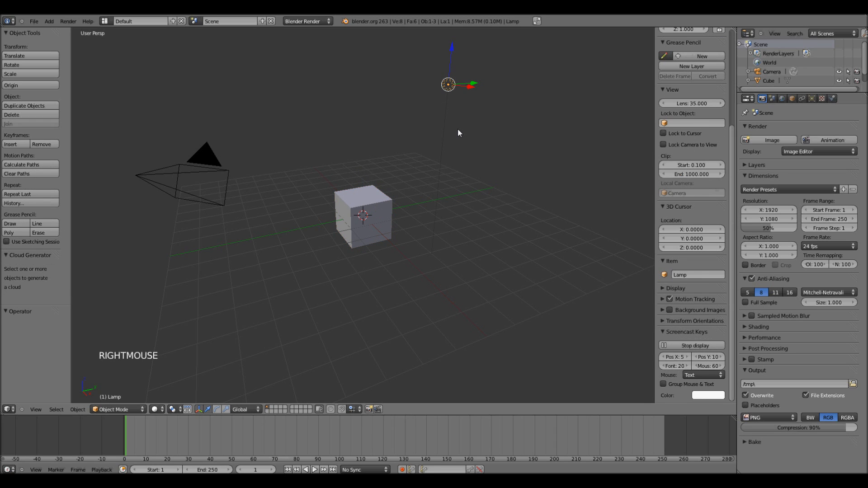
{"action": "key", "text": "Delete"}
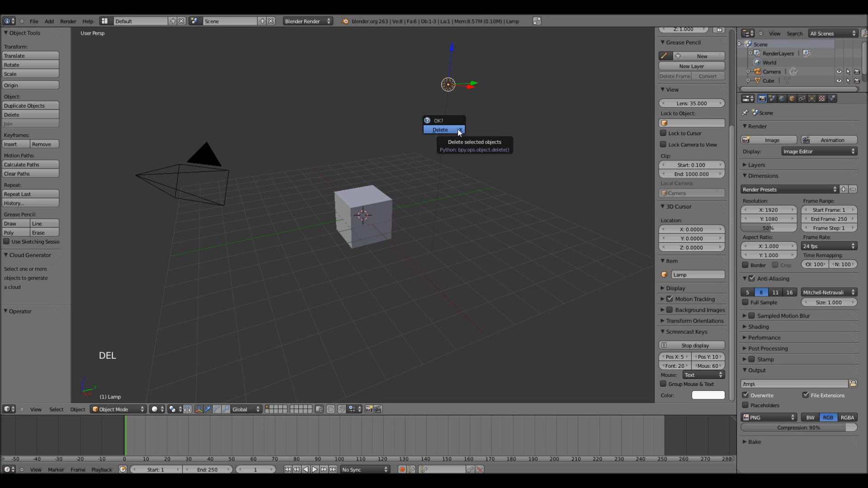
{"action": "left_click", "coordinate": [458, 130]}
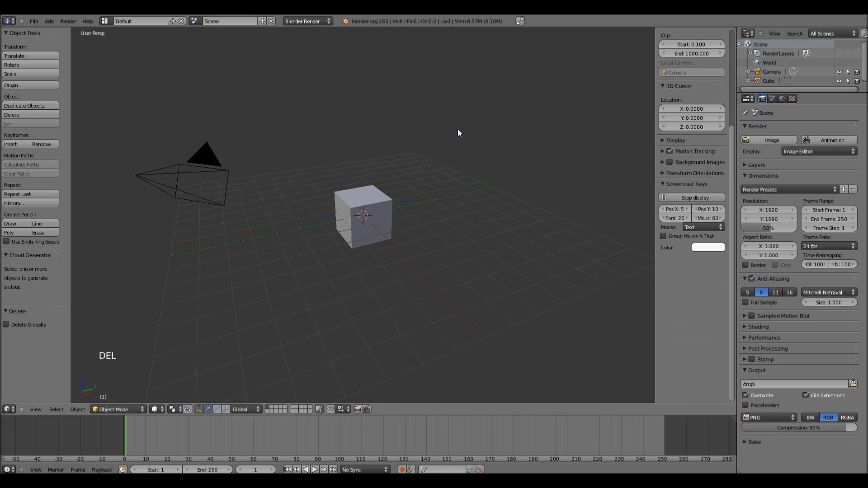
Step: Scale the default cube's entire mesh by a factor of 7 in Edit Mode and return to Object Mode
{"action": "right_click", "coordinate": [386, 212]}
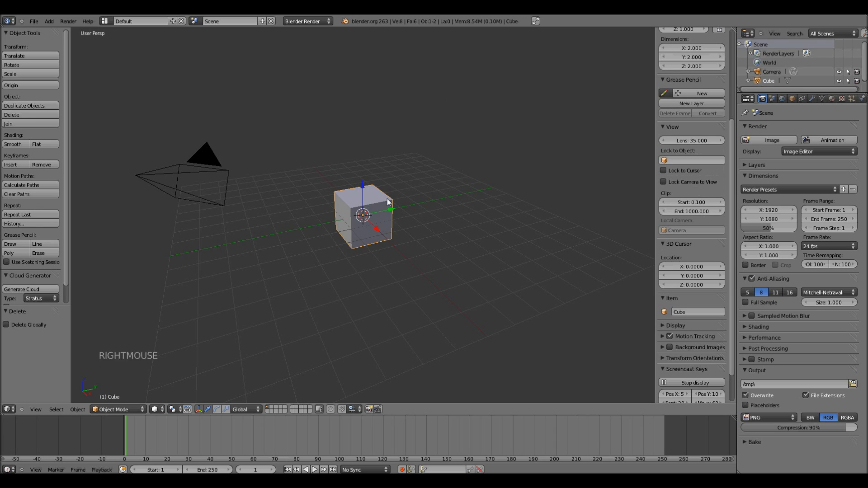
{"action": "key", "text": "Tab"}
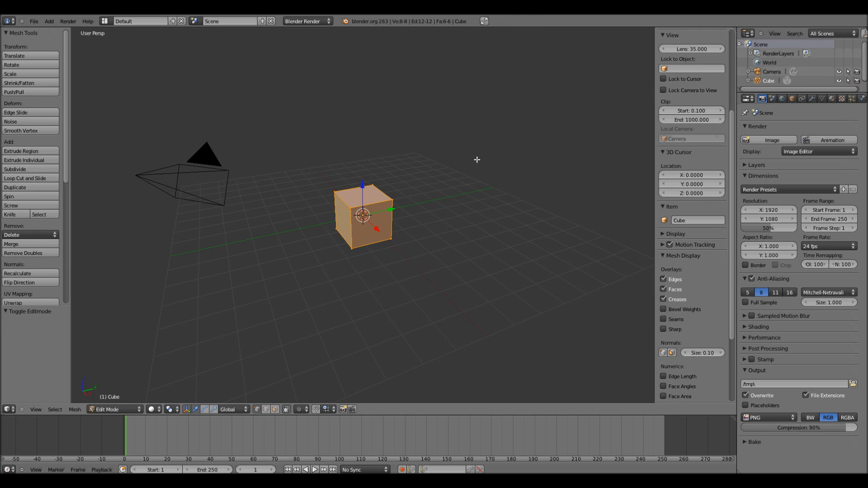
{"action": "type", "text": "s"}
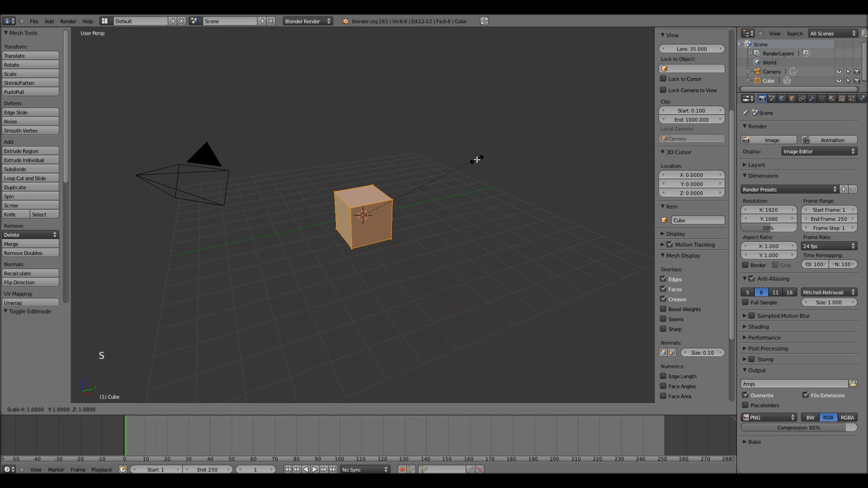
{"action": "type", "text": "7"}
{"action": "key", "text": "Return"}
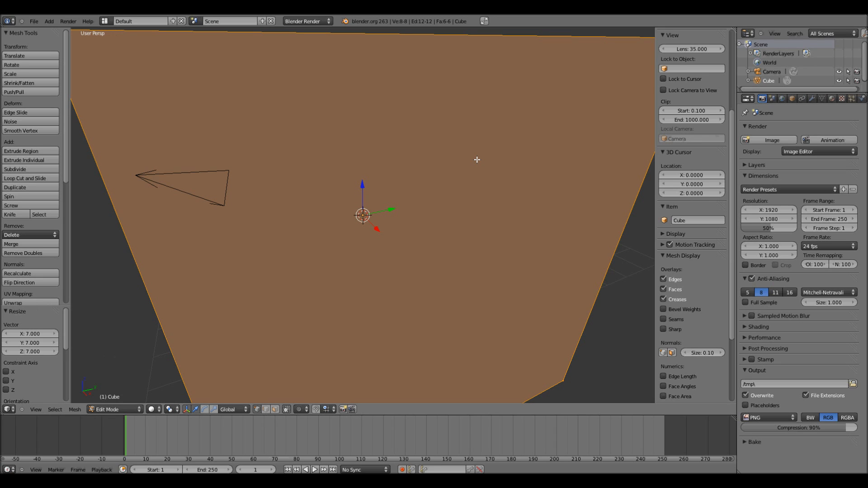
{"action": "key", "text": "Tab"}
Step: Show the scene in front orthographic view with wireframe shading
{"action": "scroll", "coordinate": [425, 221], "scroll_direction": "down", "scroll_amount": 2}
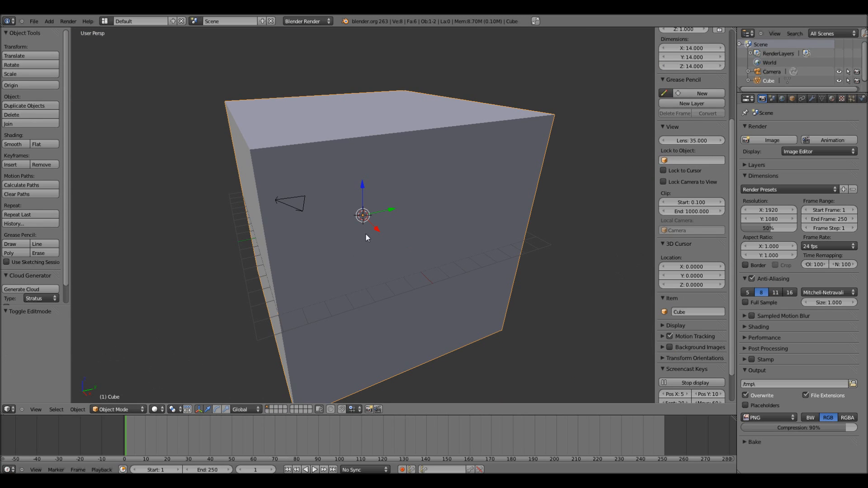
{"action": "middle_click_drag", "start_coordinate": [366, 234], "coordinate": [385, 219]}
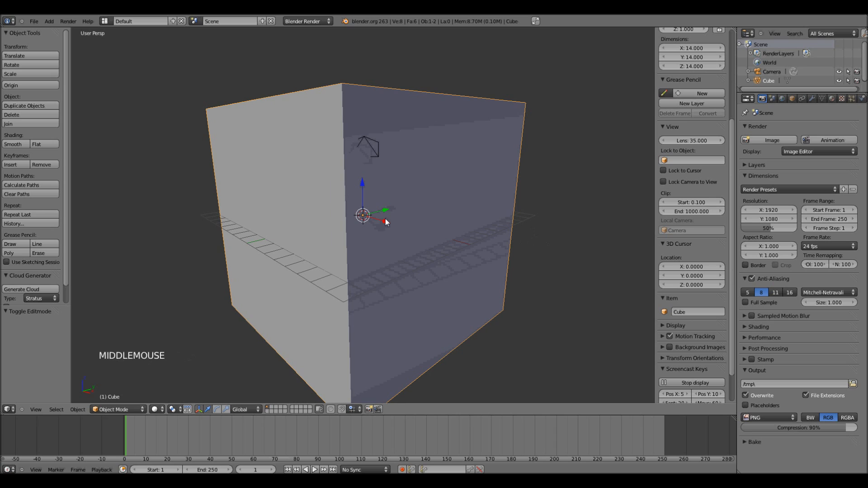
{"action": "scroll", "coordinate": [385, 219], "scroll_direction": "down", "scroll_amount": 1}
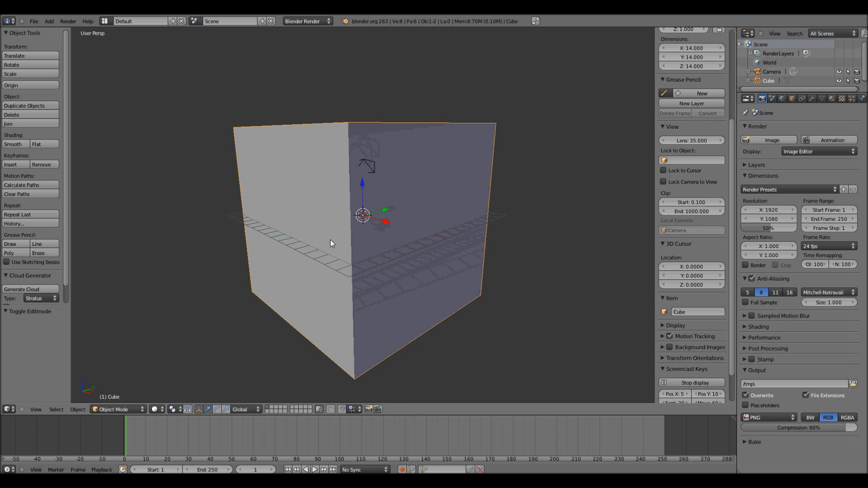
{"action": "middle_click_drag", "start_coordinate": [414, 216], "coordinate": [404, 221]}
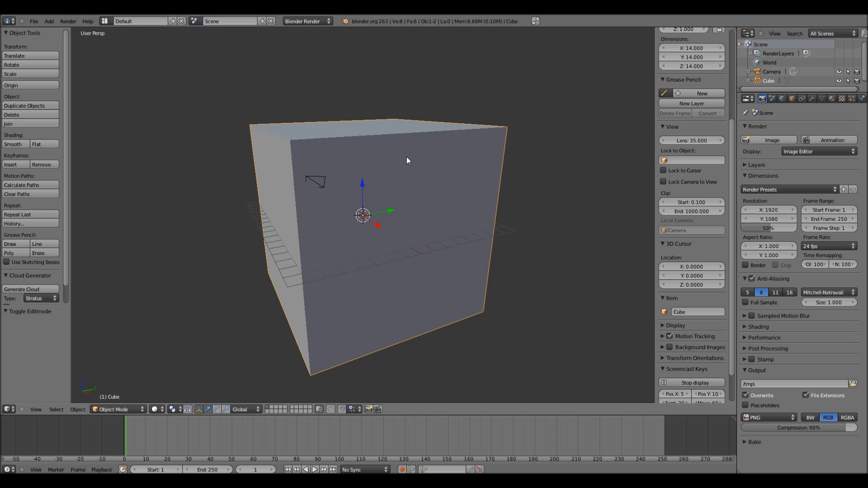
{"action": "key", "text": "KP_1"}
{"action": "key", "text": "KP_5"}
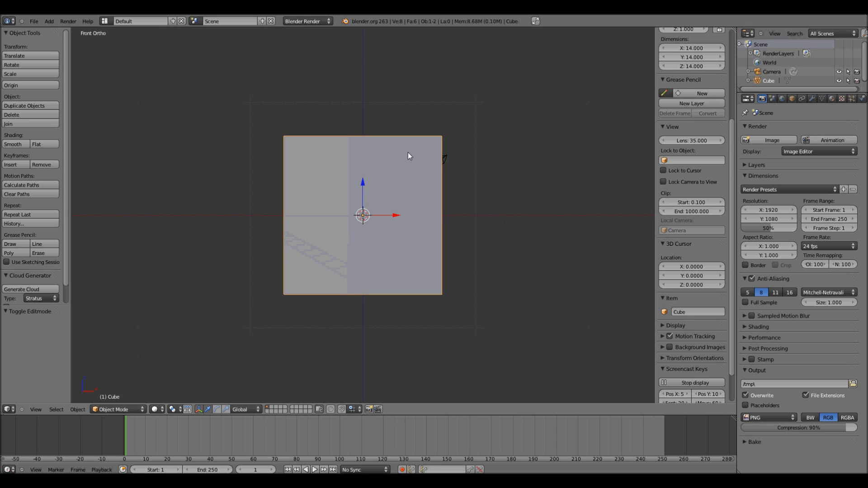
{"action": "key", "text": "z"}
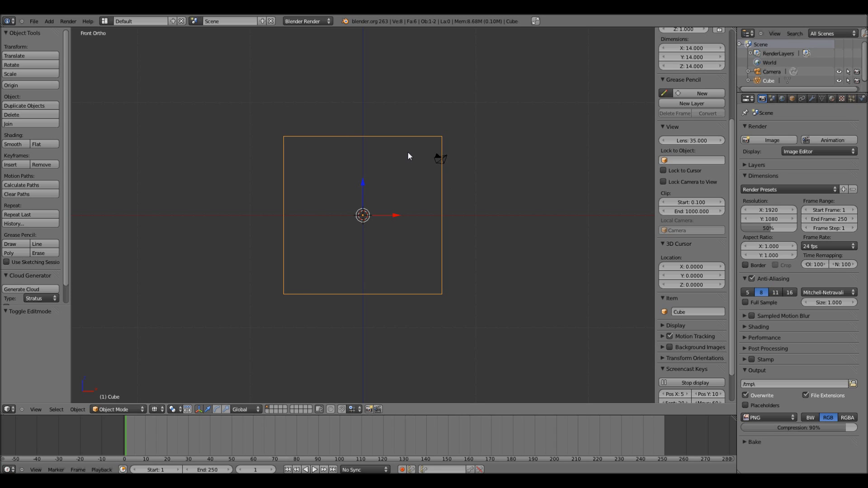
Step: Add a text object at the scene origin and rotate it 90 degrees about the X axis
{"action": "key", "text": "shift+a"}
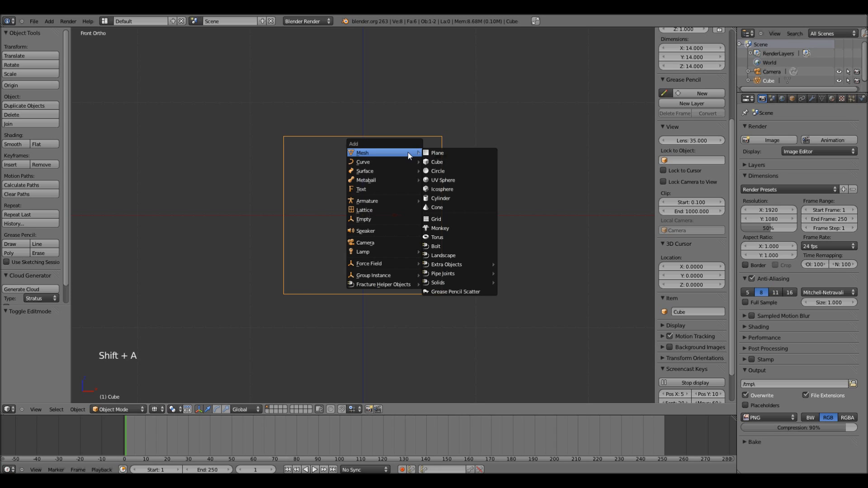
{"action": "left_click", "coordinate": [399, 190]}
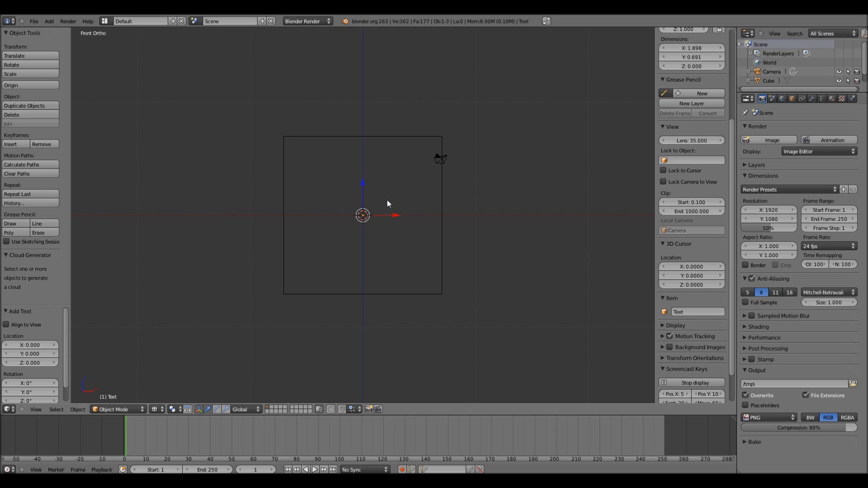
{"action": "type", "text": "rx"}
{"action": "type", "text": "90"}
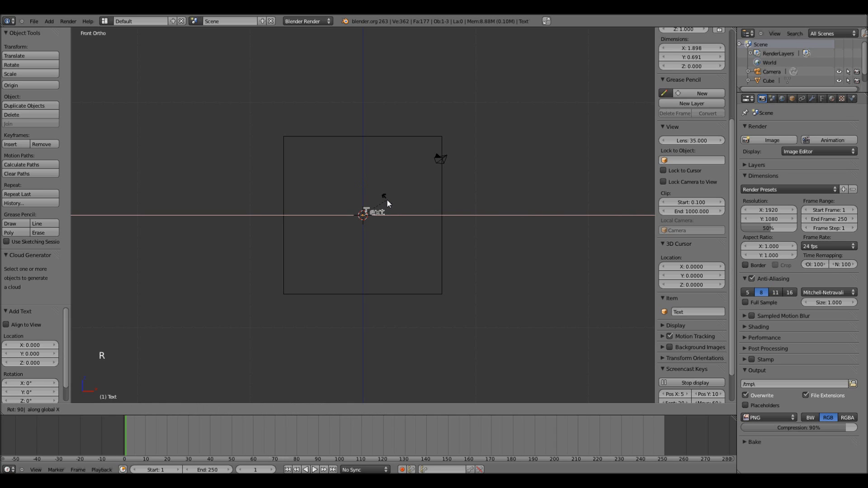
{"action": "key", "text": "Return"}
Step: Replace the text object's default wording with "Anpaw76" and return to Object Mode
{"action": "scroll", "coordinate": [387, 203], "scroll_direction": "up", "scroll_amount": 3}
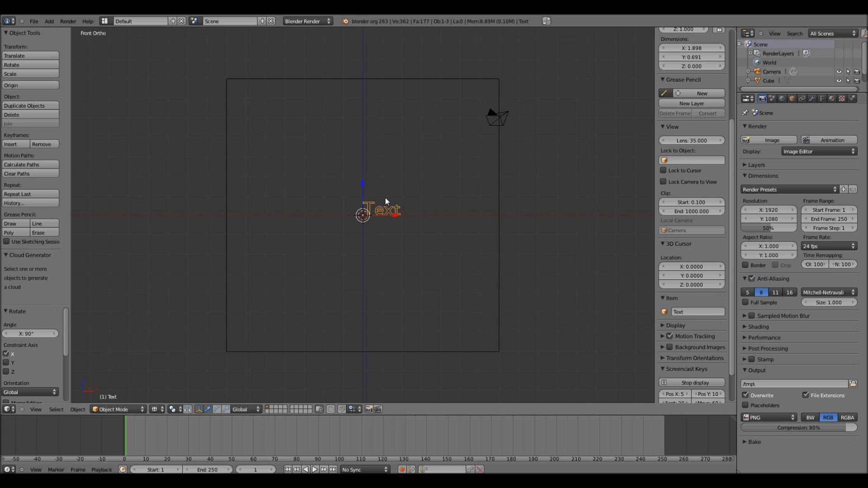
{"action": "scroll", "coordinate": [411, 232], "scroll_direction": "up", "scroll_amount": 2}
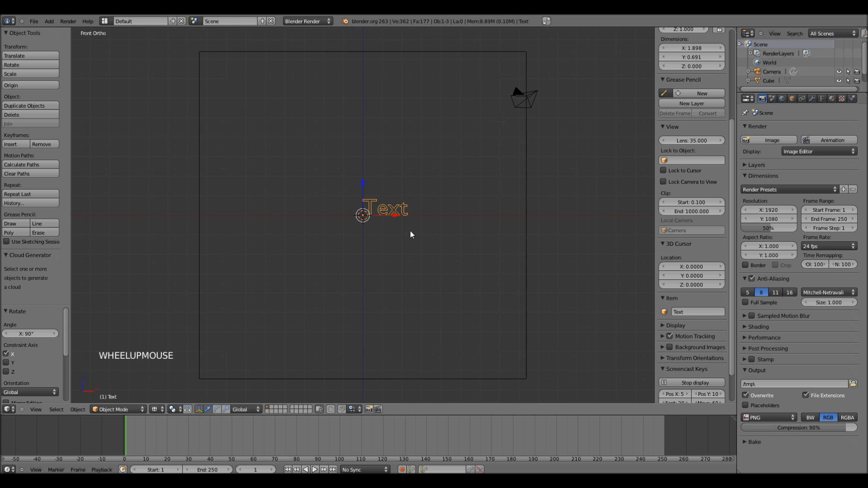
{"action": "scroll", "coordinate": [410, 232], "scroll_direction": "up", "scroll_amount": 2}
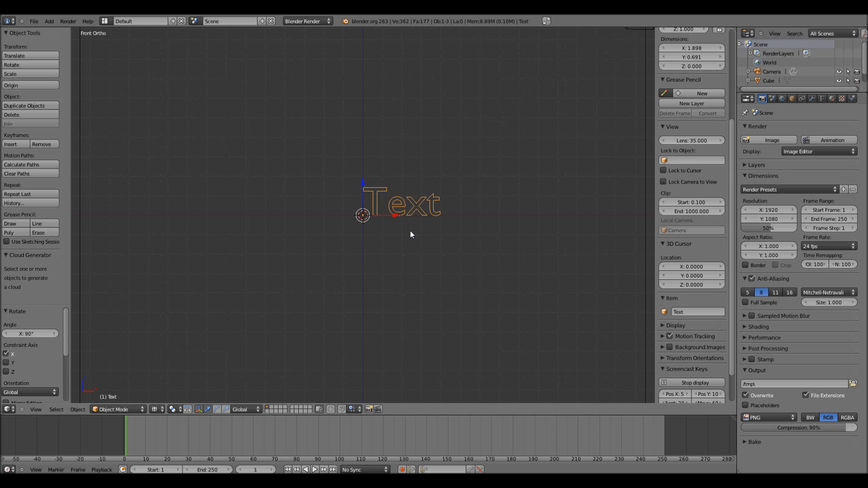
{"action": "key", "text": "Tab"}
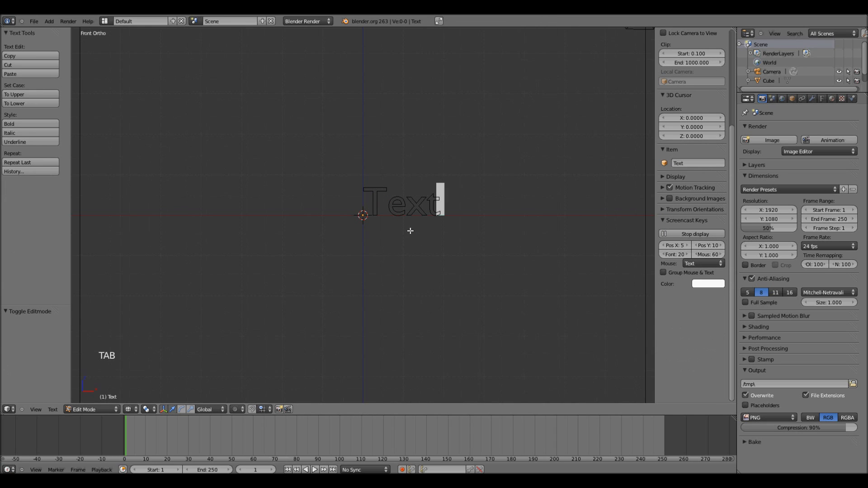
{"action": "key", "text": "BackSpace"}
{"action": "key", "text": "BackSpace"}
{"action": "key", "text": "BackSpace"}
{"action": "key", "text": "BackSpace"}
{"action": "key", "text": "BackSpace"}
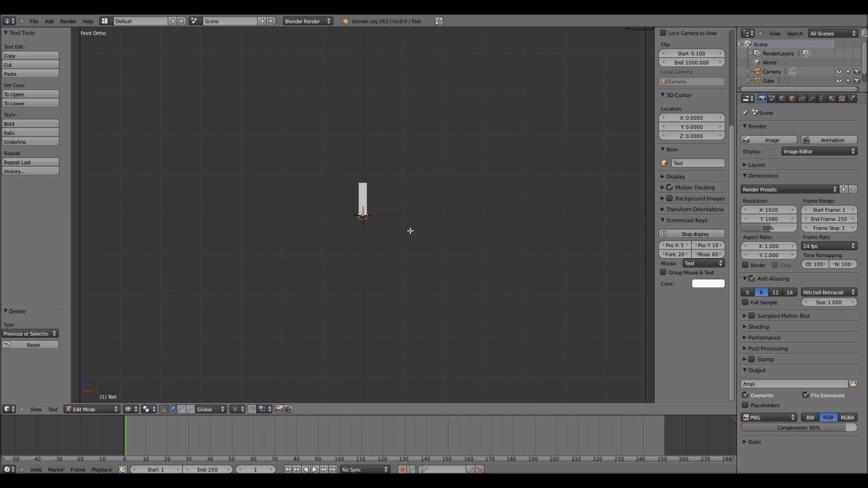
{"action": "type", "text": "Anpaw76"}
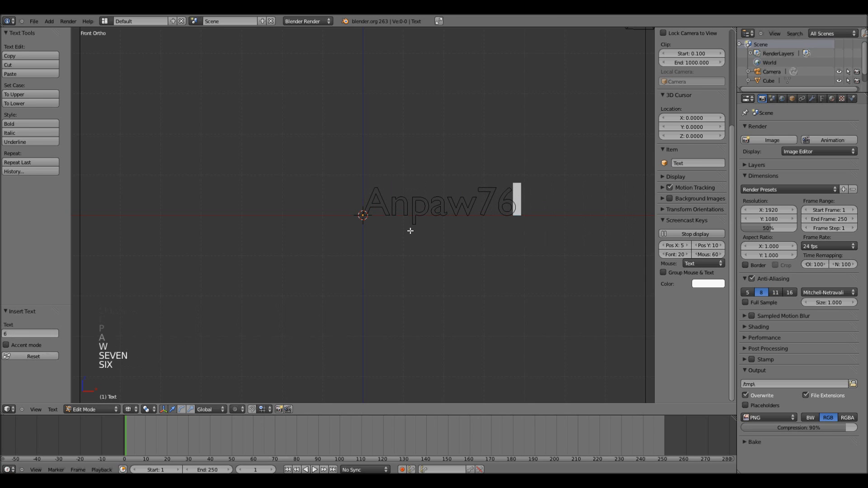
{"action": "key", "text": "Tab"}
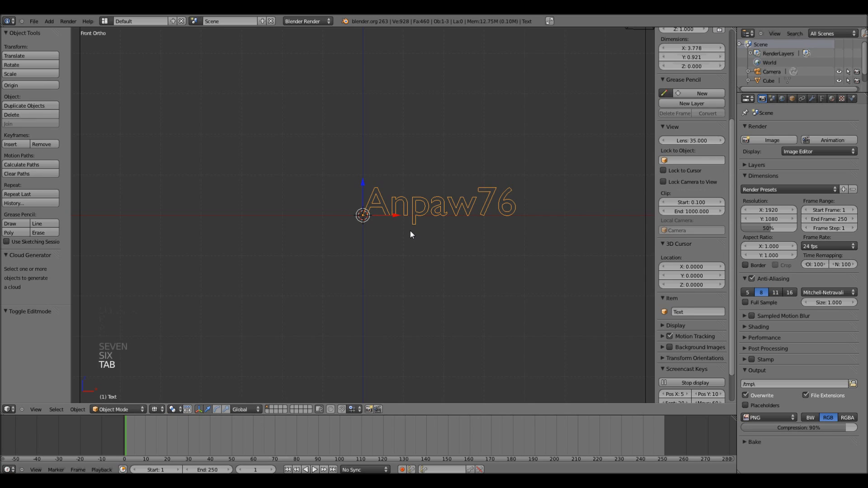
Step: Try a font size of 1.5 for the text object and settle on 1.75
{"action": "scroll", "coordinate": [411, 230], "scroll_direction": "down", "scroll_amount": 1}
{"action": "scroll", "coordinate": [411, 231], "scroll_direction": "down", "scroll_amount": 1}
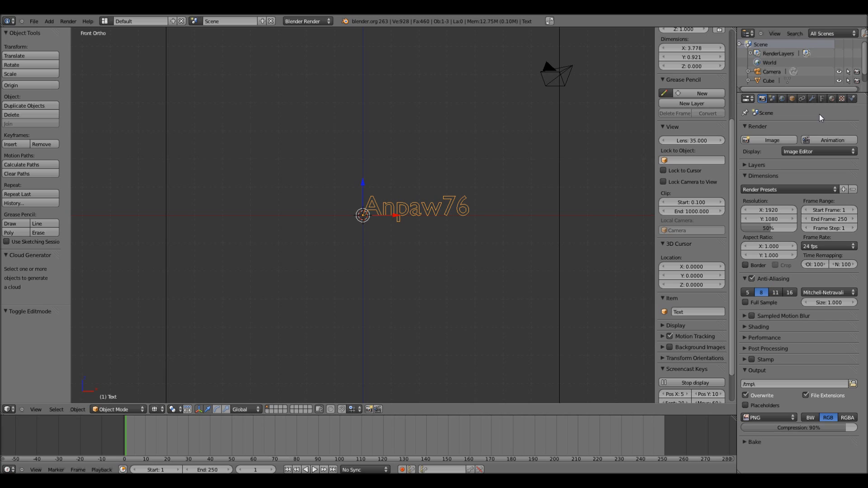
{"action": "left_click", "coordinate": [821, 99]}
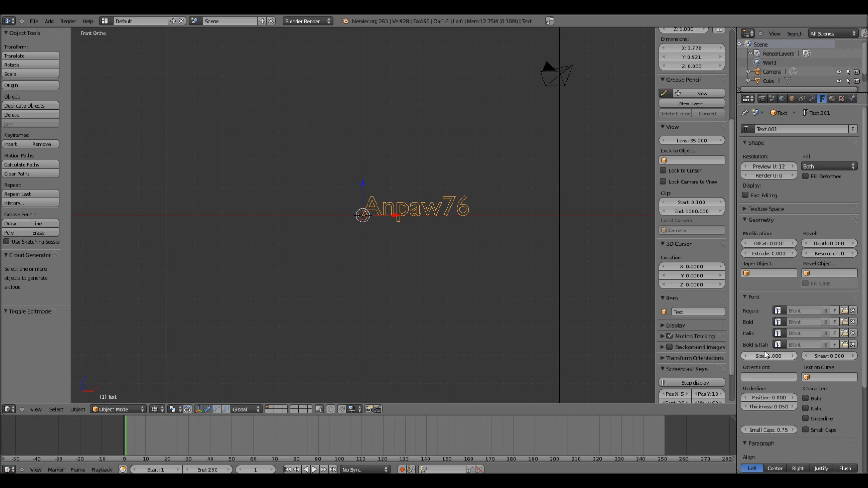
{"action": "left_click", "coordinate": [763, 356]}
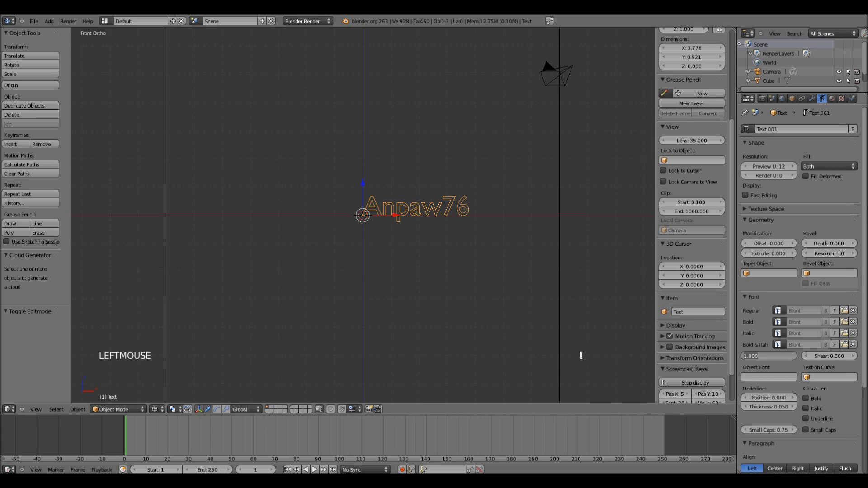
{"action": "type", "text": "1.5"}
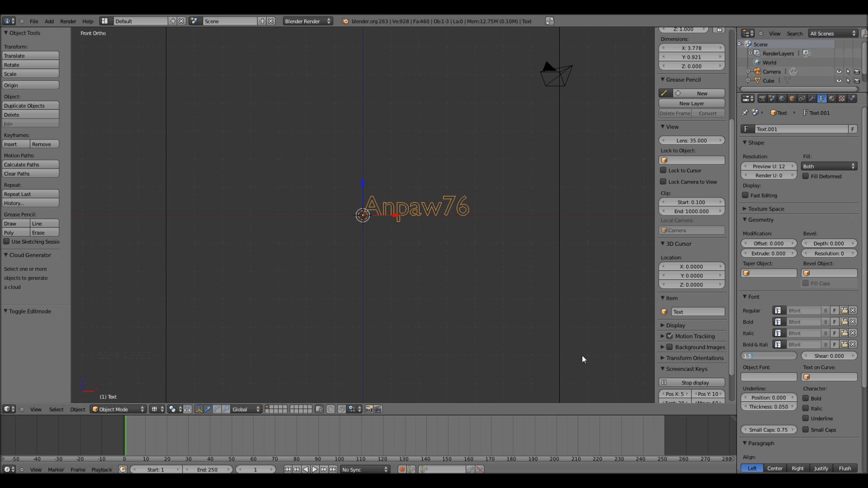
{"action": "key", "text": "Return"}
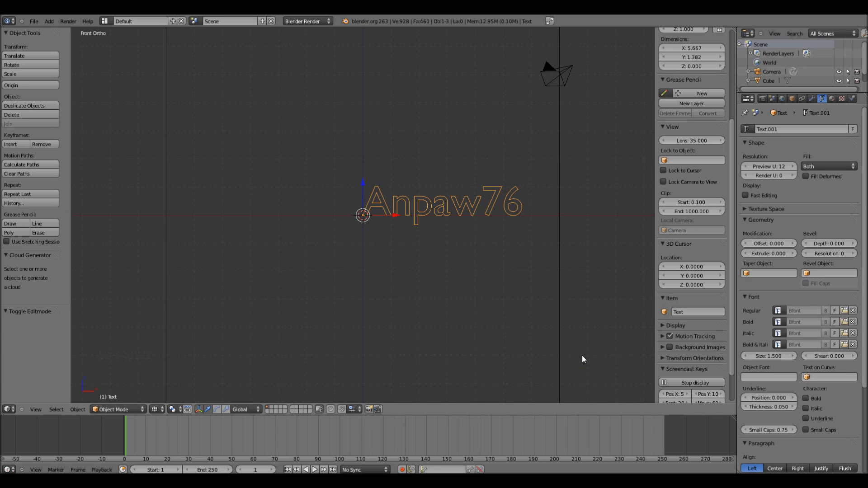
{"action": "left_click_drag", "start_coordinate": [763, 356], "coordinate": [758, 357]}
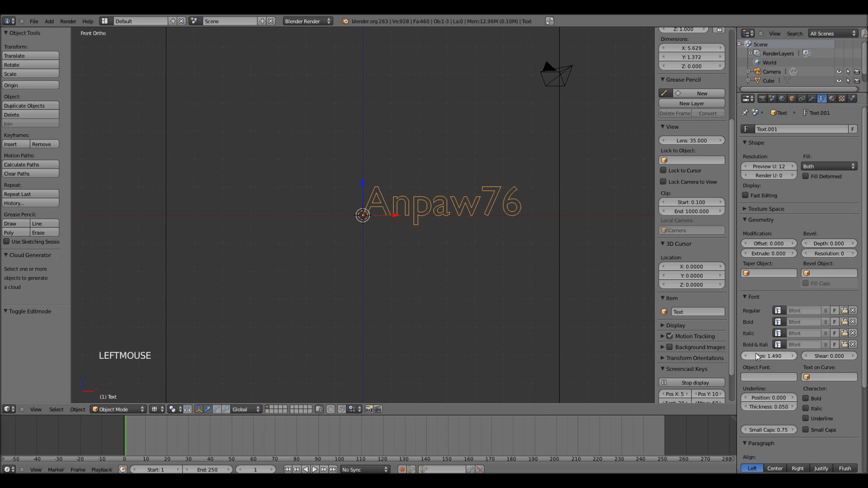
{"action": "double_click", "coordinate": [776, 358]}
{"action": "type", "text": "1.75"}
{"action": "key", "text": "Return"}
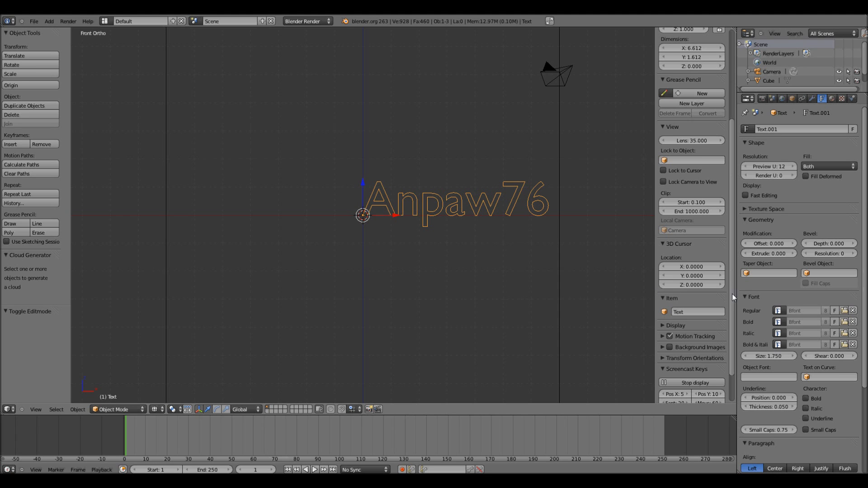
Step: Browse the font files available for the text's regular style without loading one
{"action": "left_click", "coordinate": [844, 310]}
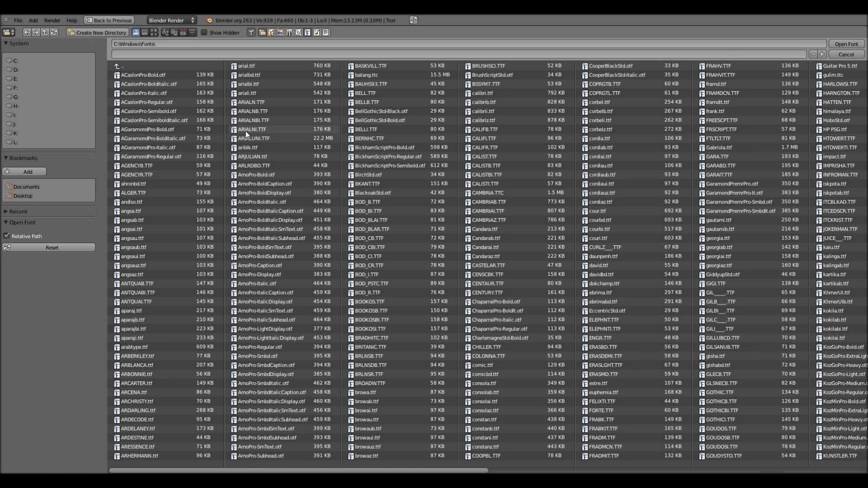
{"action": "key", "text": "Escape"}
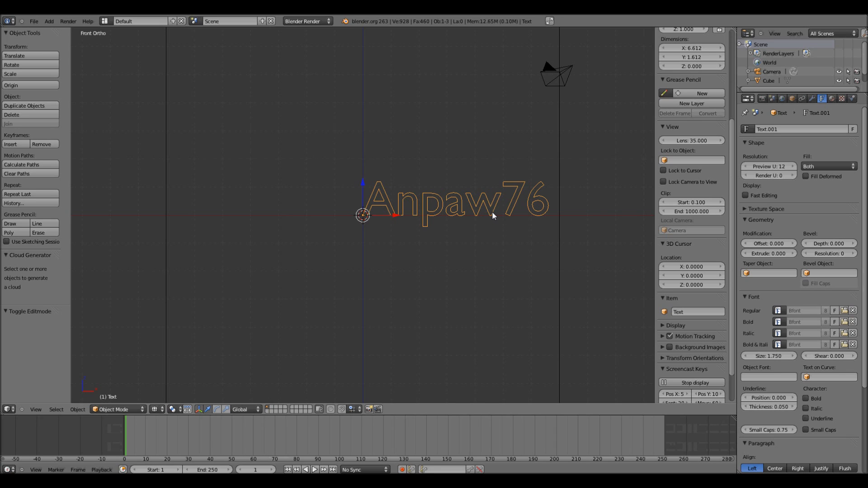
Step: Move the text object -3.2 units along the X axis to centre it on the origin
{"action": "key", "text": "g"}
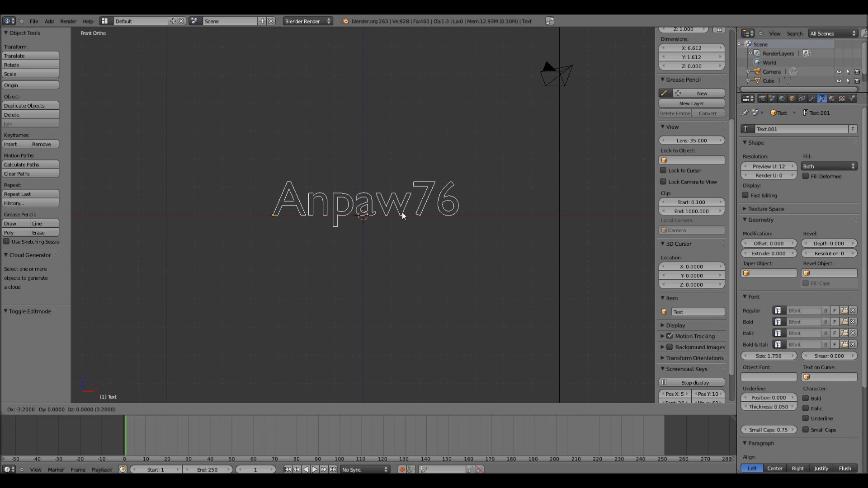
{"action": "left_click", "coordinate": [402, 214], "text": "ctrl"}
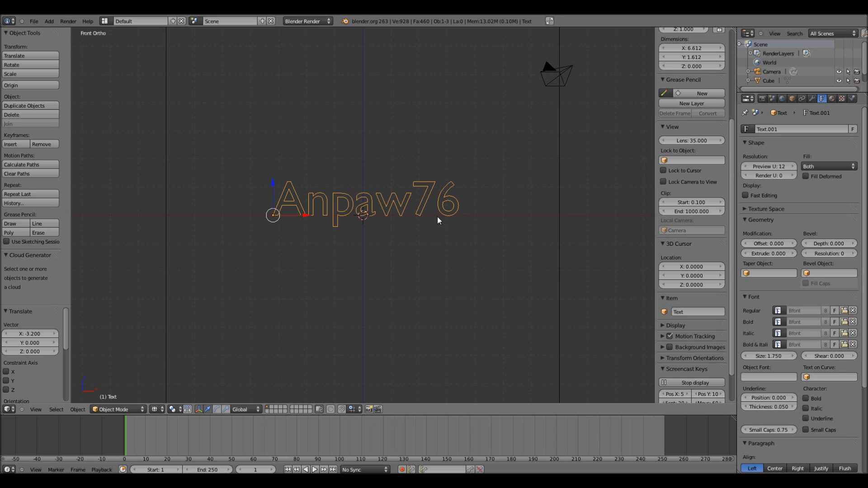
{"action": "scroll", "coordinate": [411, 218], "scroll_direction": "up", "scroll_amount": 3}
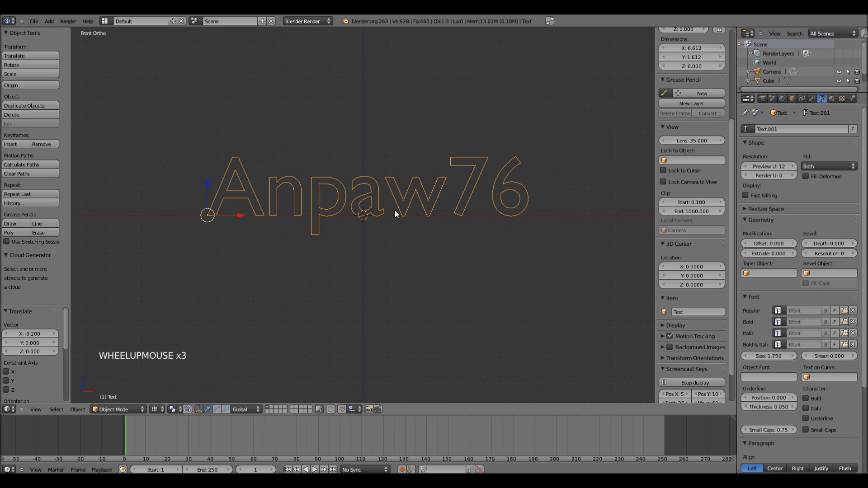
Step: Set the text object's bevel depth to 0.07
{"action": "mouse_move", "coordinate": [380, 172]}
{"action": "middle_mouse_down"}
{"action": "mouse_move", "coordinate": [379, 283]}
{"action": "mouse_move", "coordinate": [384, 159]}
{"action": "mouse_move", "coordinate": [382, 173]}
{"action": "middle_mouse_up"}
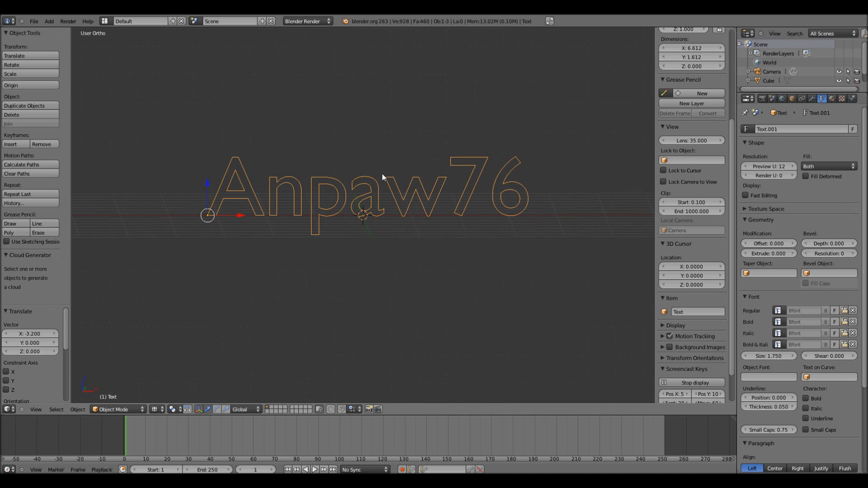
{"action": "left_click", "coordinate": [837, 242]}
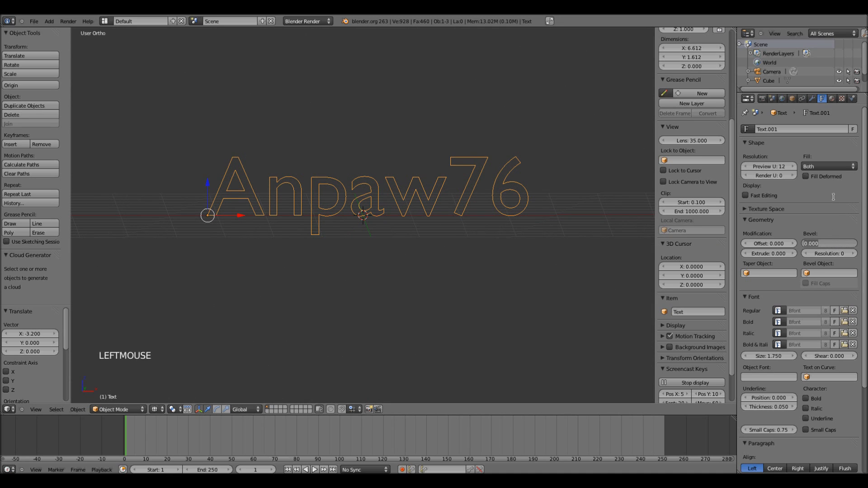
{"action": "key", "text": "BackSpace"}
{"action": "type", "text": ".07"}
{"action": "key", "text": "Return"}
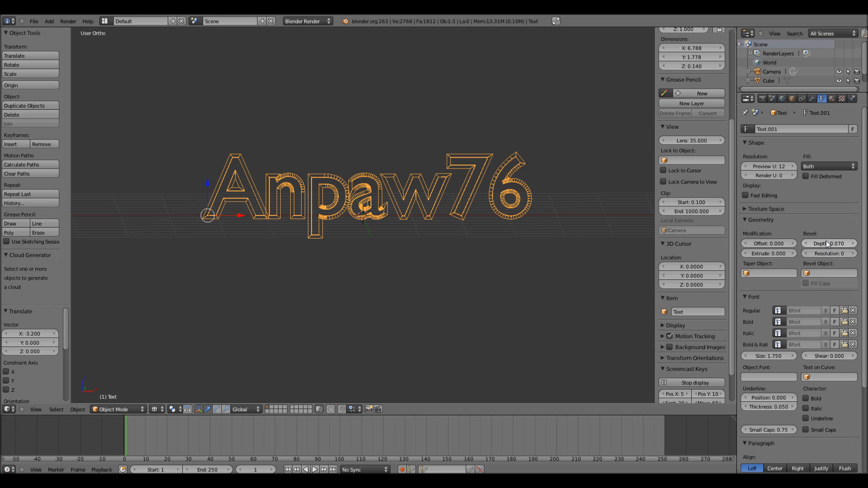
Step: Try a bevel depth of 0.283 on the text object and return it to 0.07
{"action": "left_click_drag", "start_coordinate": [824, 243], "coordinate": [840, 243]}
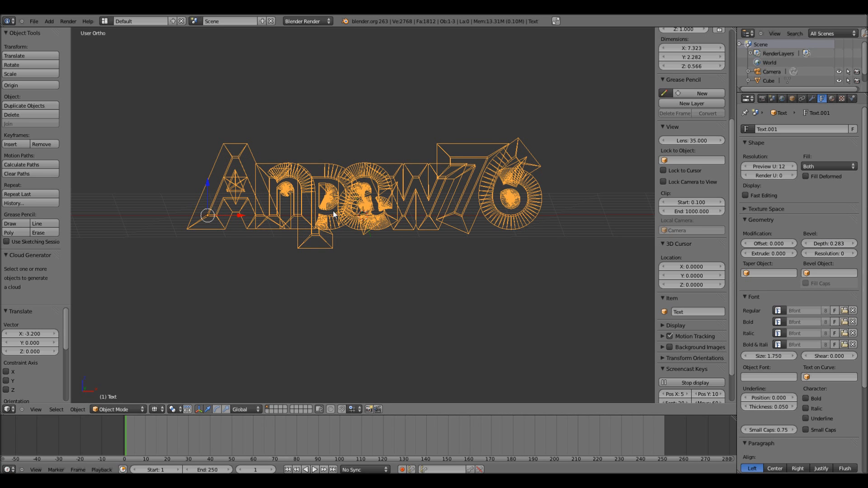
{"action": "left_click", "coordinate": [831, 245]}
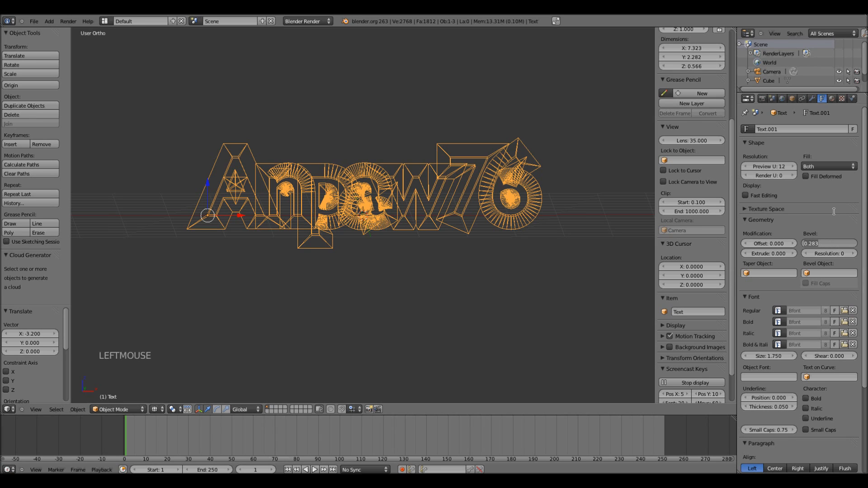
{"action": "key", "text": "BackSpace"}
{"action": "key", "text": "Return"}
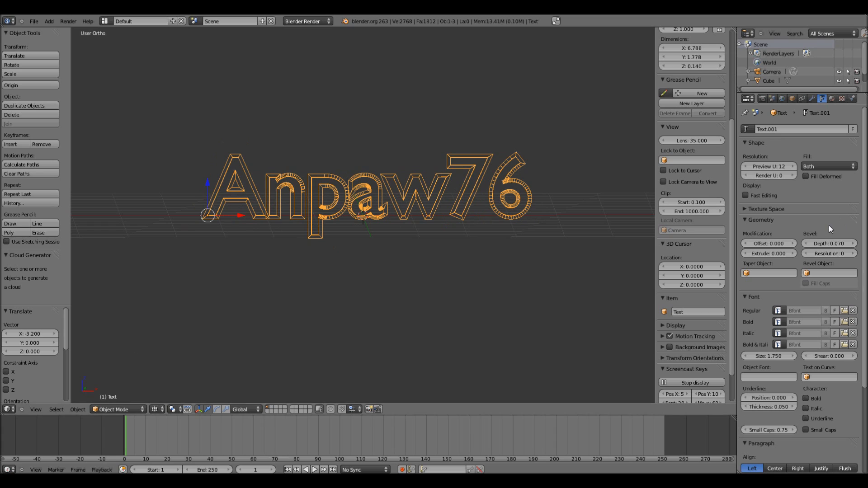
Step: Set the text object's bevel resolution to 10
{"action": "left_click", "coordinate": [827, 253]}
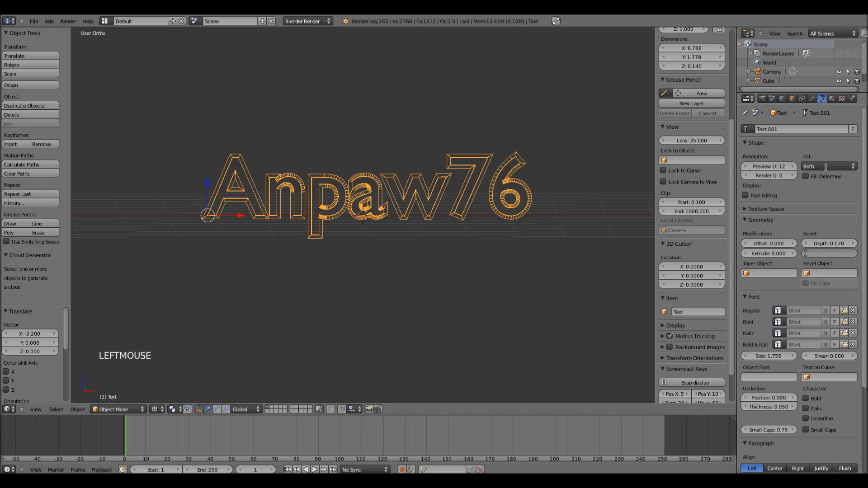
{"action": "type", "text": "10"}
{"action": "key", "text": "Return"}
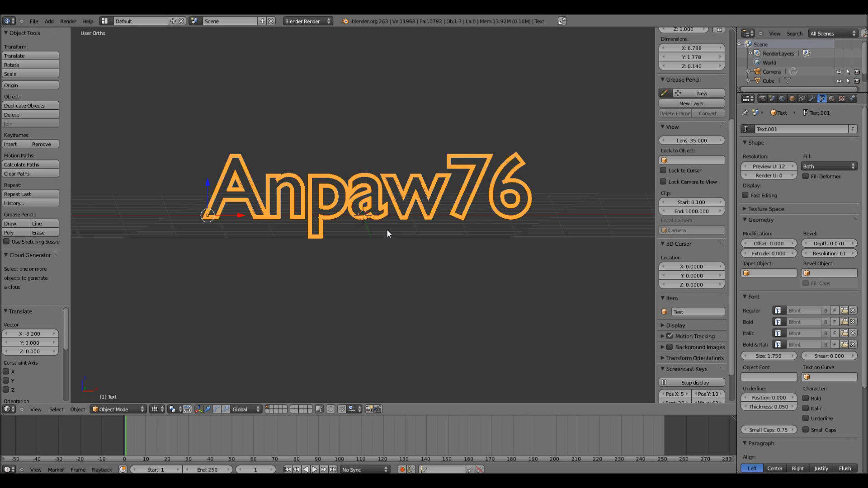
Step: Try converting the text object to a mesh and undo the conversion
{"action": "scroll", "coordinate": [387, 232], "scroll_direction": "down", "scroll_amount": 1}
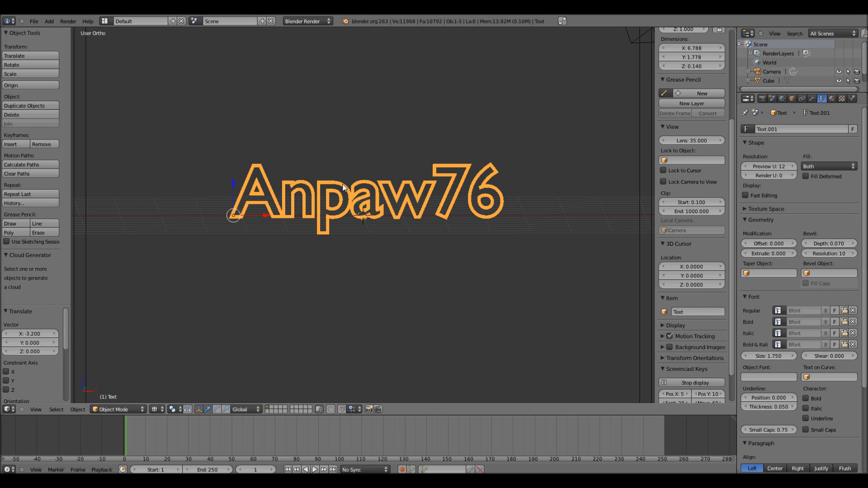
{"action": "scroll", "coordinate": [343, 187], "scroll_direction": "down", "scroll_amount": 1}
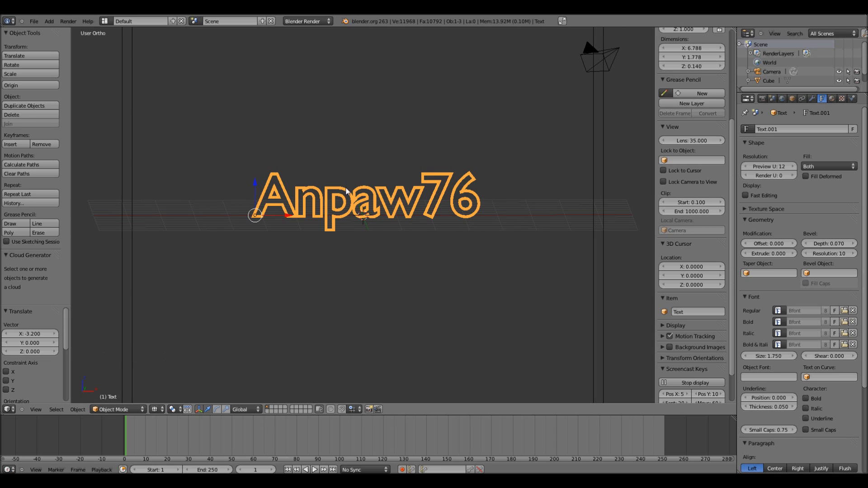
{"action": "key", "text": "alt+c"}
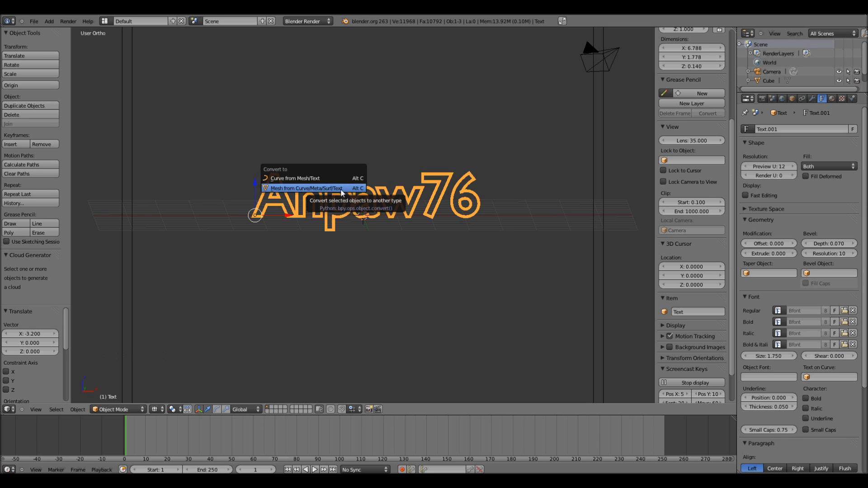
{"action": "left_click", "coordinate": [342, 189]}
{"action": "scroll", "coordinate": [395, 231], "scroll_direction": "up", "scroll_amount": 1}
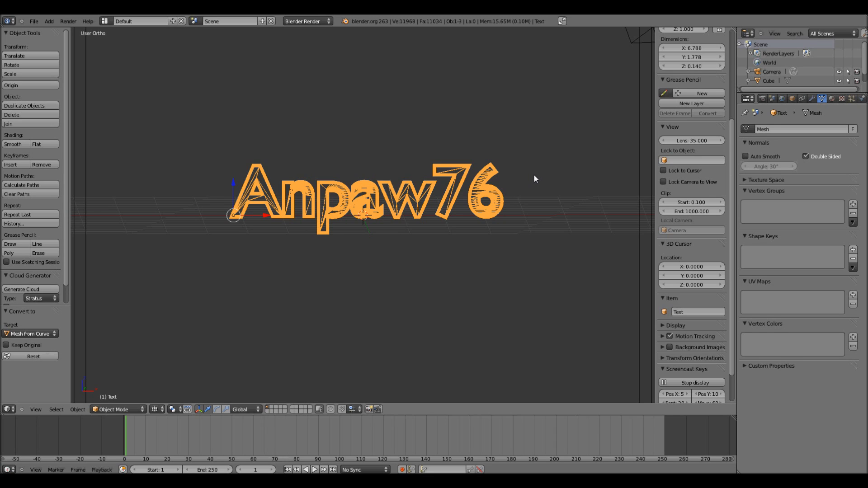
{"action": "key", "text": "ctrl+z"}
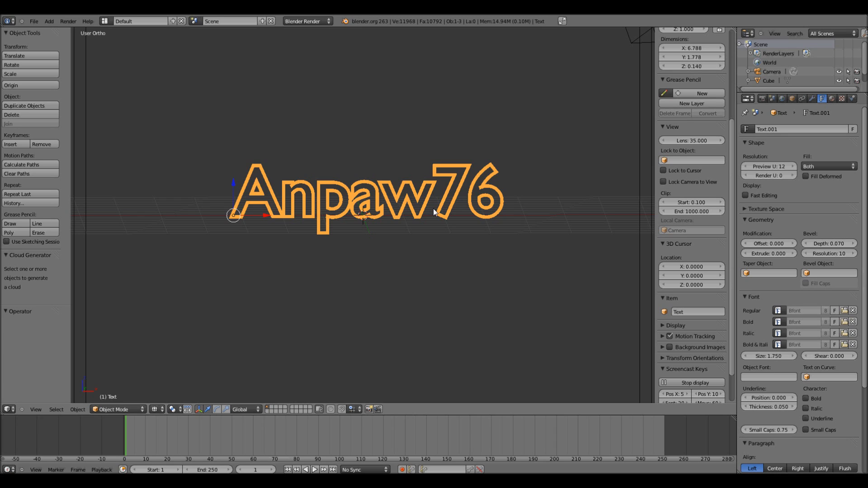
Step: Convert the text object to a mesh and add a particle system to it
{"action": "key", "text": "alt+c"}
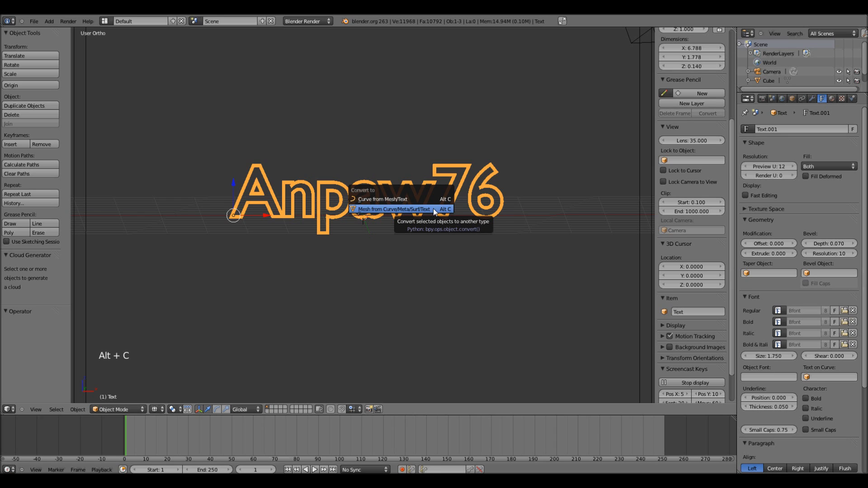
{"action": "left_click", "coordinate": [434, 208]}
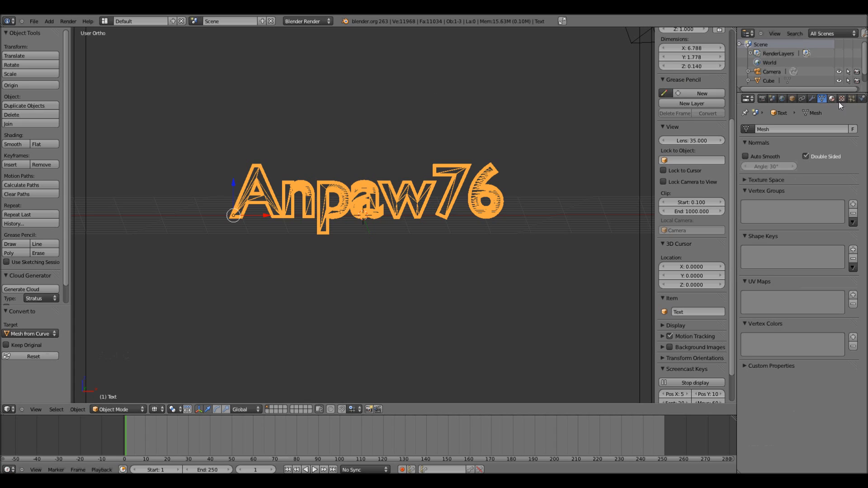
{"action": "left_click", "coordinate": [852, 99]}
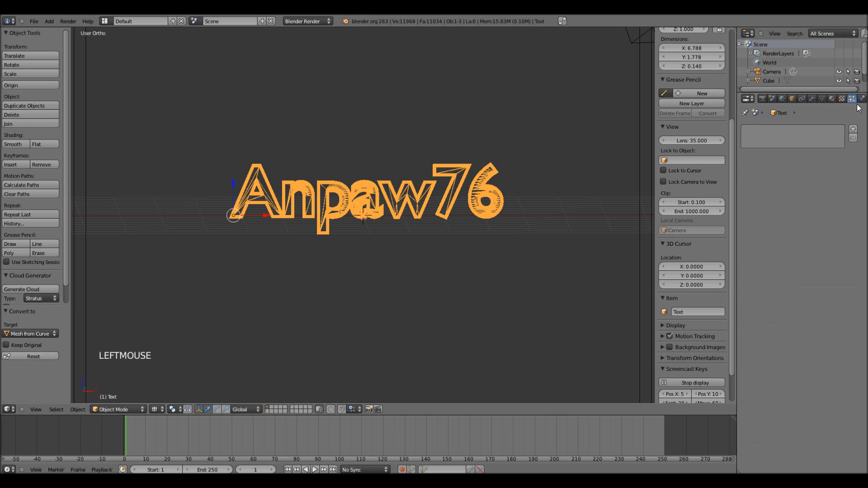
{"action": "left_click", "coordinate": [853, 129]}
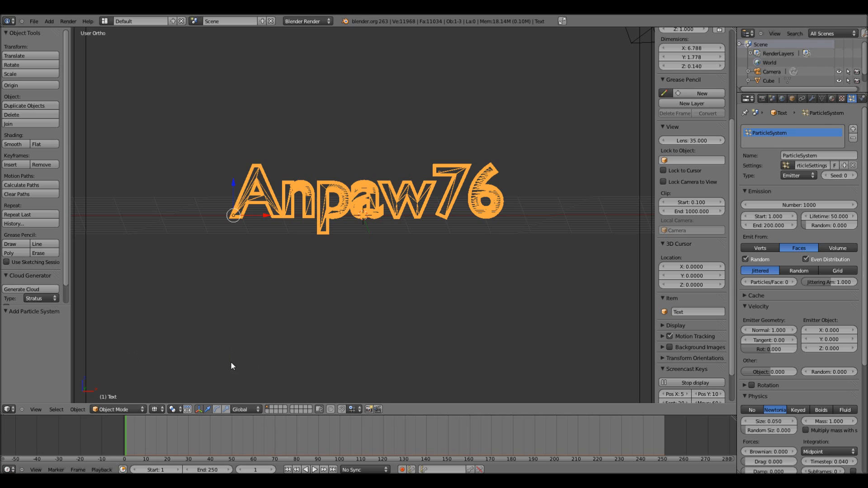
Step: Set the animation's end frame to 450
{"action": "left_click", "coordinate": [208, 469]}
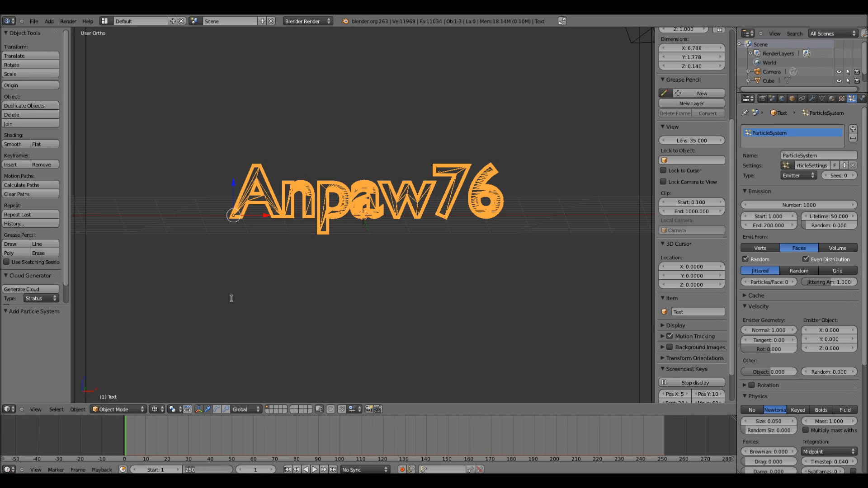
{"action": "type", "text": "450"}
{"action": "key", "text": "Return"}
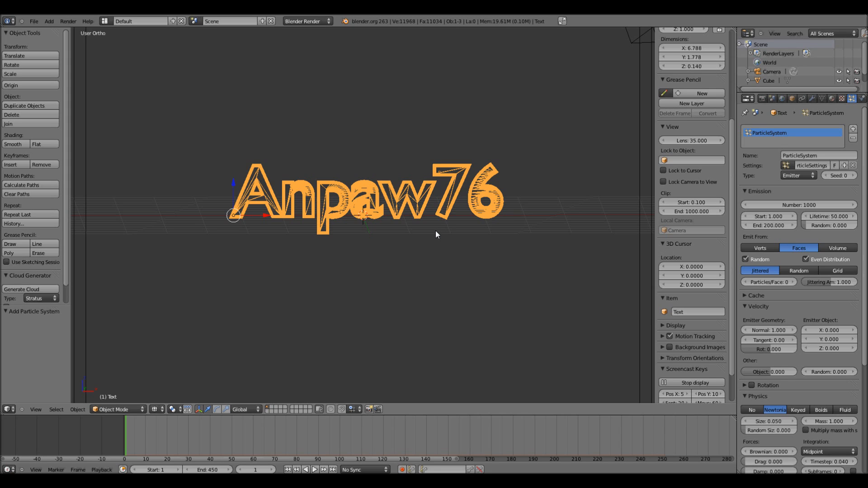
Step: Set the text's particle emission to end at frame 300 with a particle lifetime of 125
{"action": "left_click", "coordinate": [763, 225]}
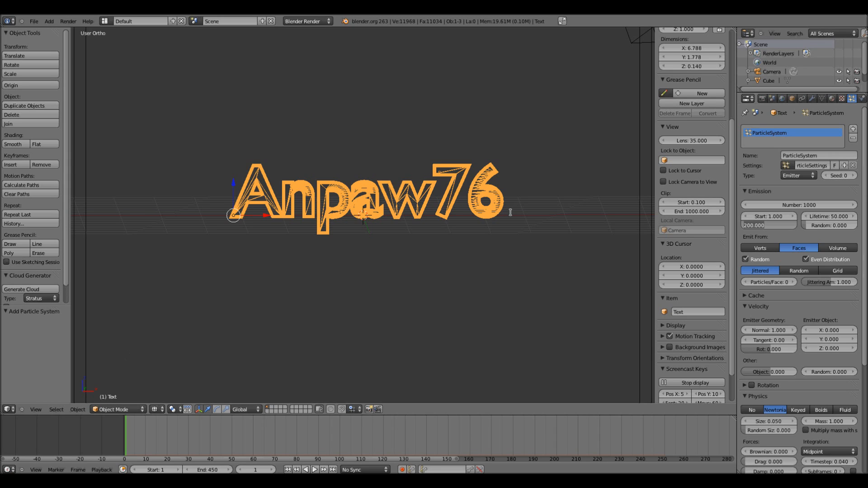
{"action": "type", "text": "300"}
{"action": "key", "text": "Return"}
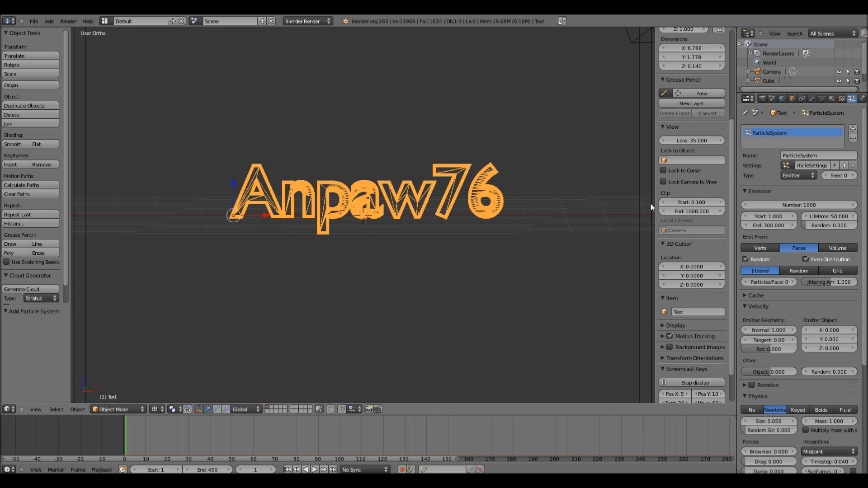
{"action": "left_click", "coordinate": [833, 216]}
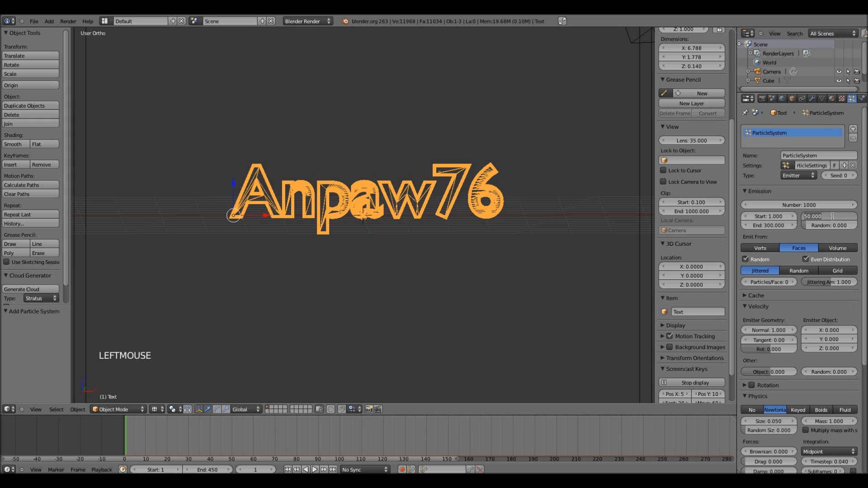
{"action": "type", "text": "125"}
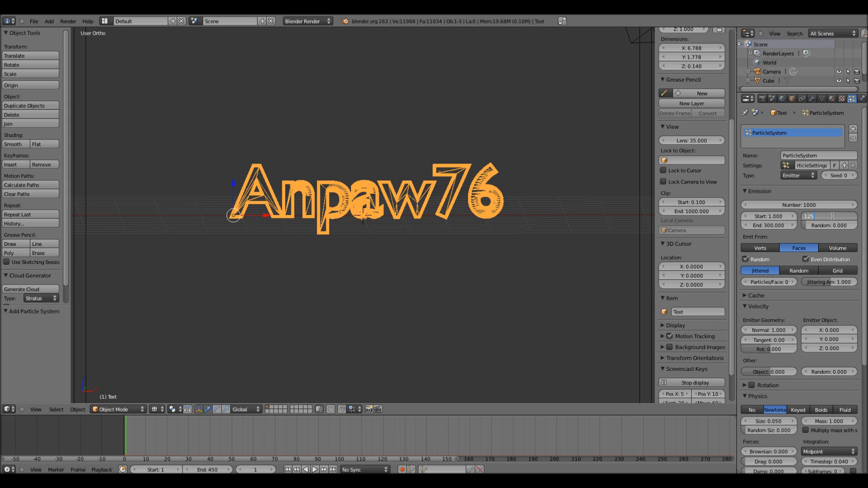
{"action": "key", "text": "Return"}
Step: Set the particles' lifetime randomness to 0.15 and distribute their emission across the faces with the Random option
{"action": "left_click", "coordinate": [826, 226]}
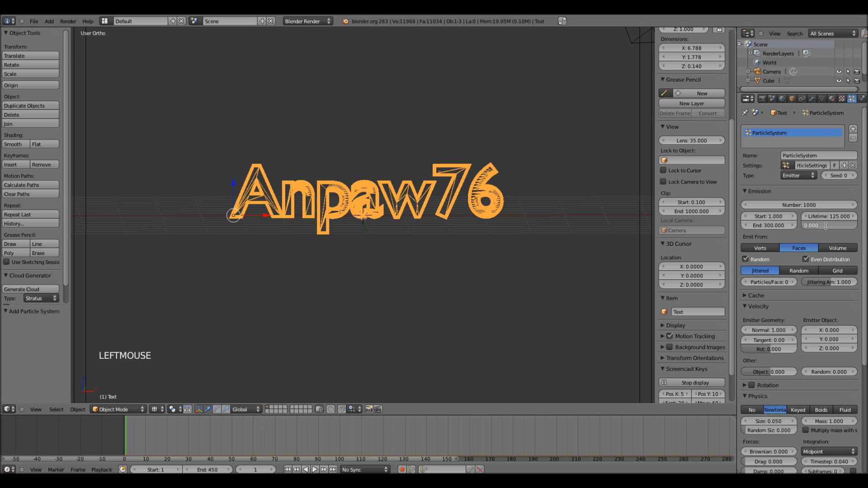
{"action": "key", "text": "BackSpace"}
{"action": "key", "text": "Return"}
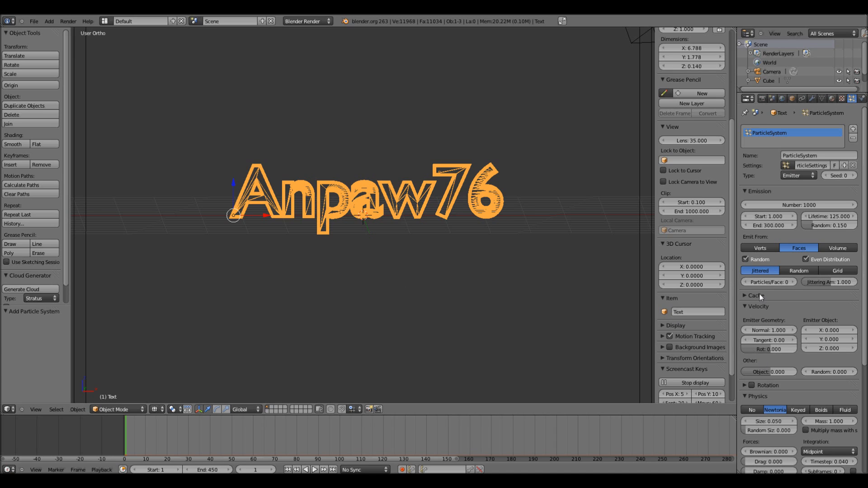
{"action": "left_click", "coordinate": [799, 272]}
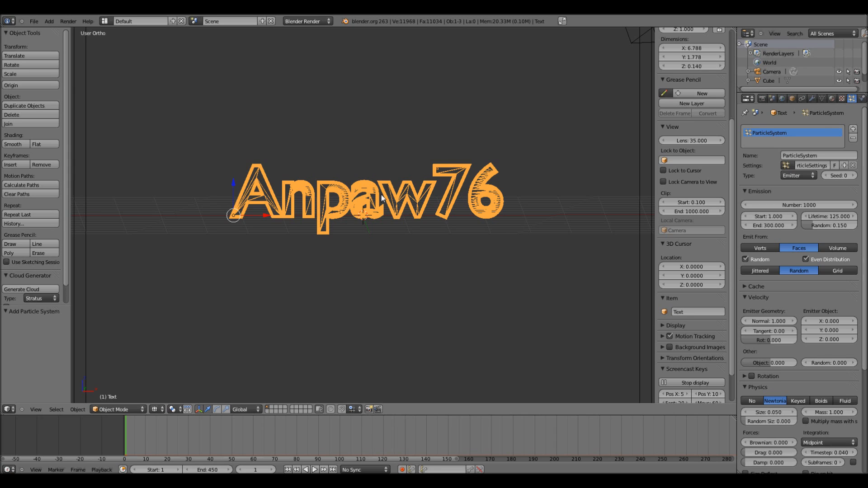
Step: Save the scene over the existing file text_dissolve_tutorial.blend
{"action": "key", "text": "ctrl+s"}
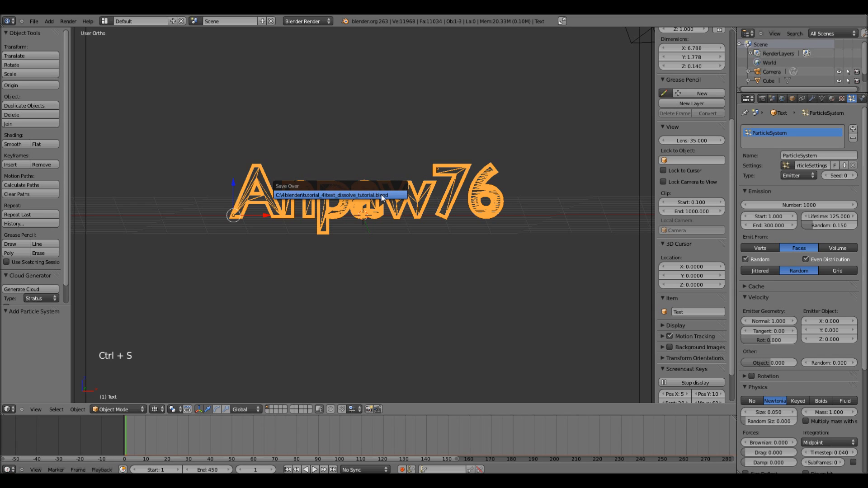
{"action": "left_click", "coordinate": [382, 195]}
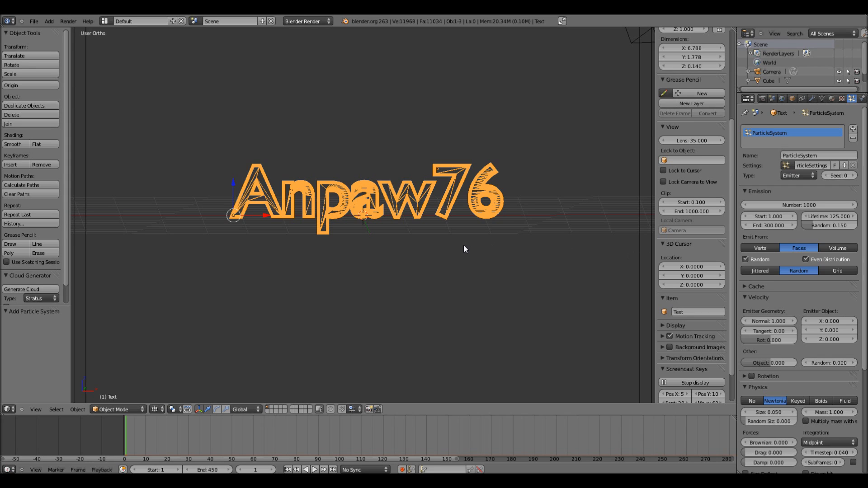
Step: Set the particle system's cache step to 1 and enable Disk Cache
{"action": "left_click", "coordinate": [745, 286]}
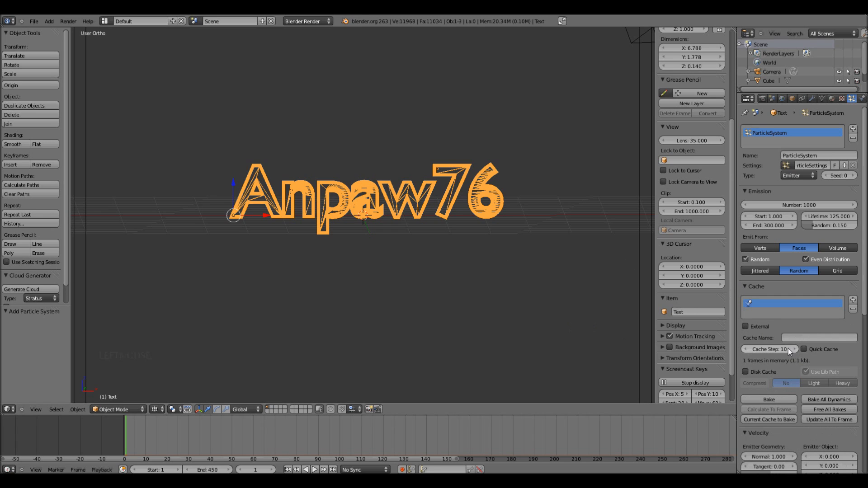
{"action": "left_click_drag", "start_coordinate": [784, 351], "coordinate": [463, 349]}
{"action": "left_click", "coordinate": [750, 375]}
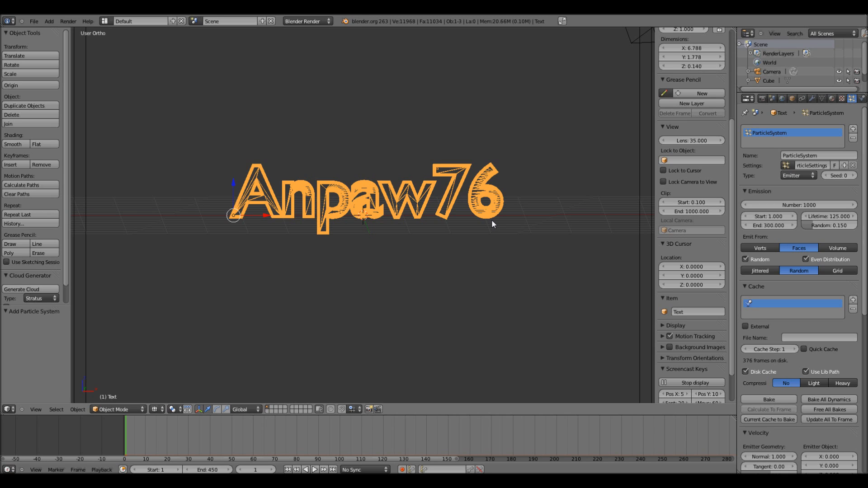
Step: Set the particles' normal emission velocity to 0.05
{"action": "scroll", "coordinate": [821, 264], "scroll_direction": "down", "scroll_amount": 9}
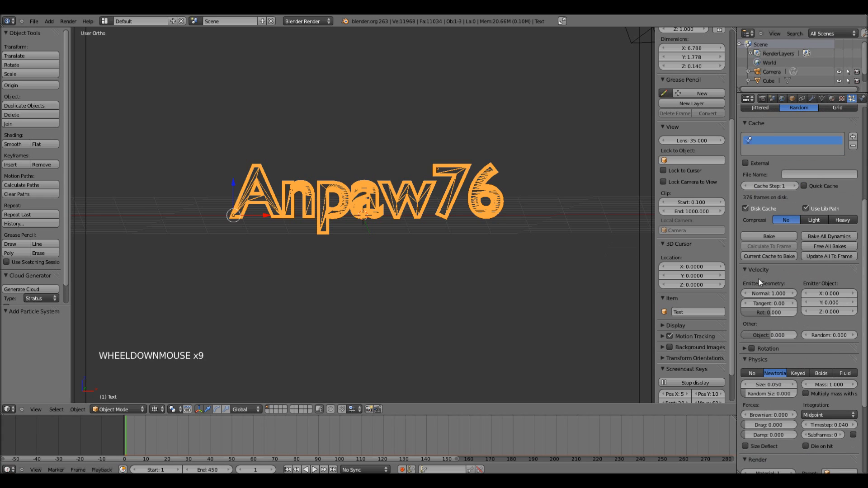
{"action": "left_click", "coordinate": [761, 293]}
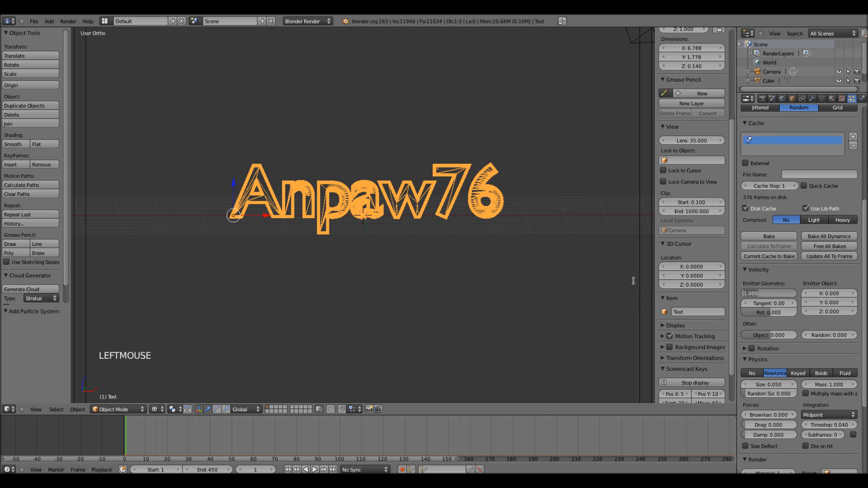
{"action": "key", "text": "BackSpace"}
{"action": "type", "text": ".05"}
{"action": "key", "text": "Return"}
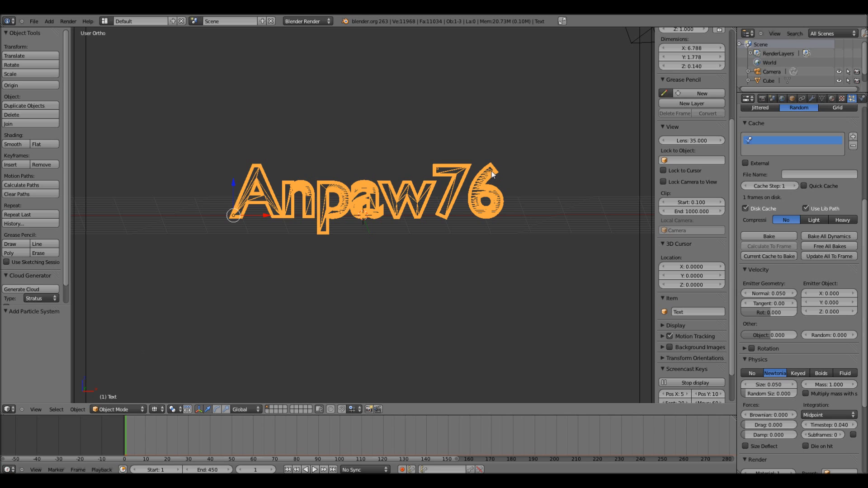
Step: Set the gravity field weight of the text's particle system to 0
{"action": "scroll", "coordinate": [803, 281], "scroll_direction": "down", "scroll_amount": 15}
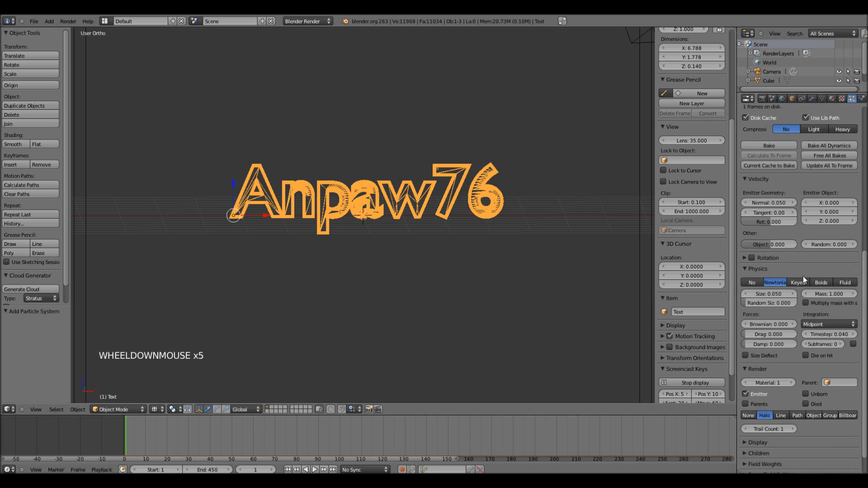
{"action": "left_click", "coordinate": [775, 438]}
{"action": "left_click", "coordinate": [780, 461]}
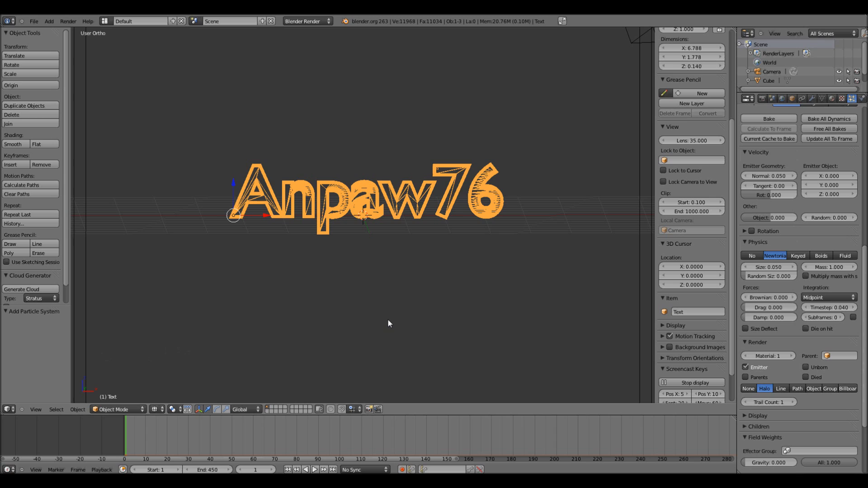
Step: Play back the animation to preview the particles emitted from the text, and stop the playback
{"action": "scroll", "coordinate": [390, 221], "scroll_direction": "up", "scroll_amount": 1}
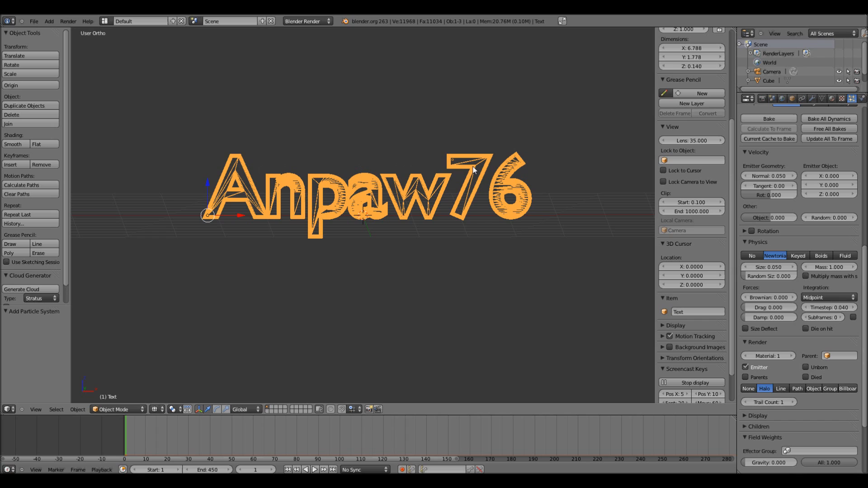
{"action": "key", "text": "alt+a"}
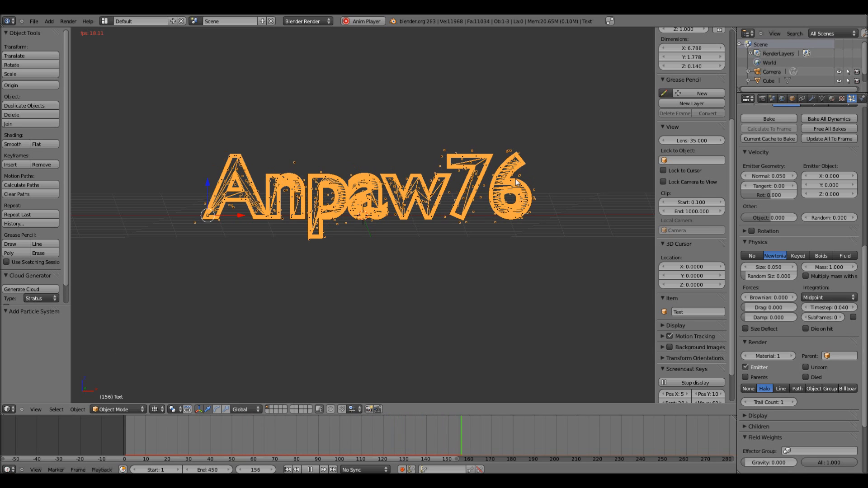
{"action": "key", "text": "Escape"}
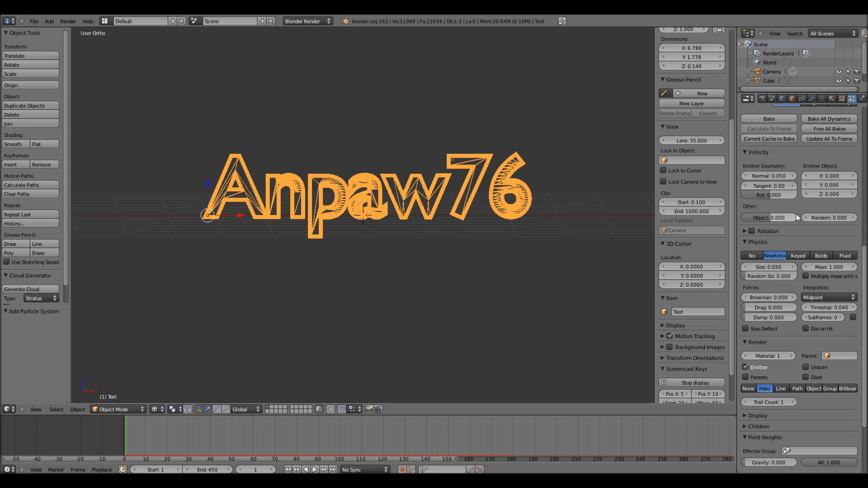
Step: Turn off emitter rendering for the text's particle system and set its particle render type to None
{"action": "scroll", "coordinate": [865, 219], "scroll_direction": "up", "scroll_amount": 13}
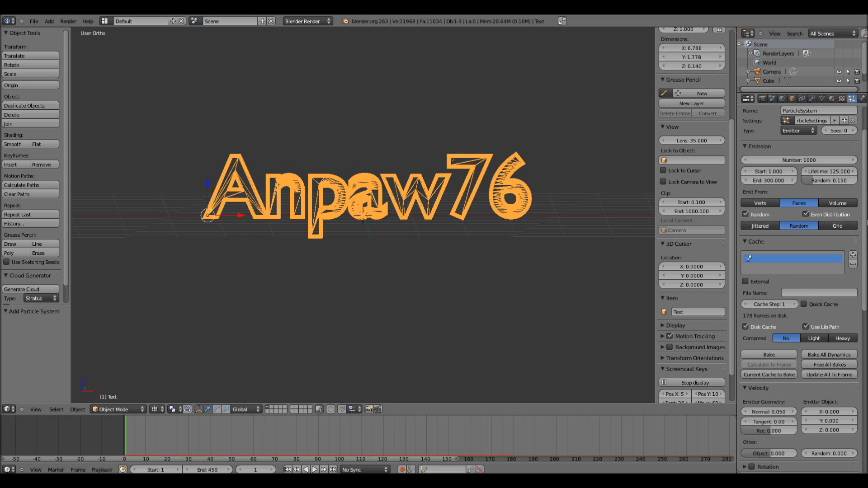
{"action": "scroll", "coordinate": [852, 225], "scroll_direction": "down", "scroll_amount": 8}
{"action": "scroll", "coordinate": [851, 225], "scroll_direction": "up", "scroll_amount": 1}
{"action": "scroll", "coordinate": [852, 225], "scroll_direction": "down", "scroll_amount": 6}
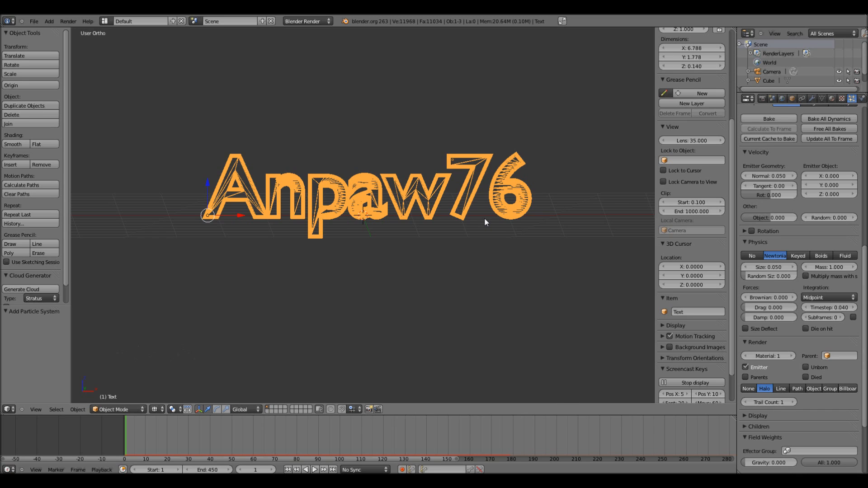
{"action": "scroll", "coordinate": [485, 222], "scroll_direction": "down", "scroll_amount": 3}
{"action": "scroll", "coordinate": [485, 222], "scroll_direction": "up", "scroll_amount": 4}
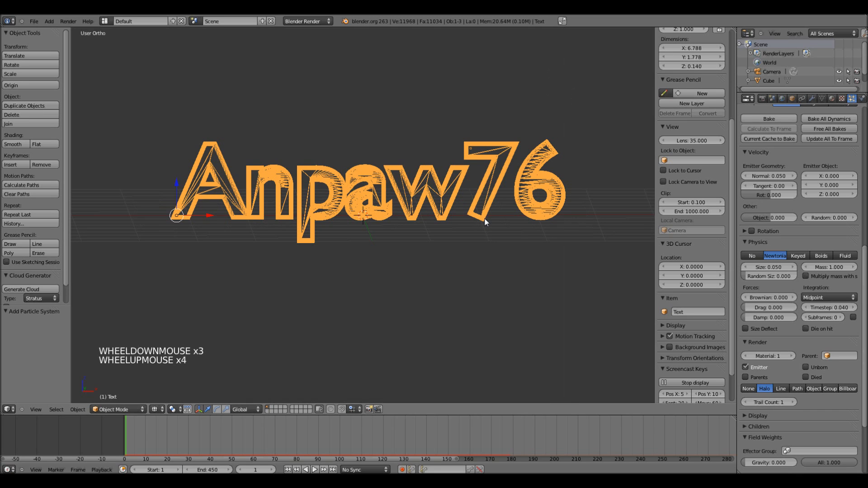
{"action": "scroll", "coordinate": [761, 326], "scroll_direction": "down", "scroll_amount": 2}
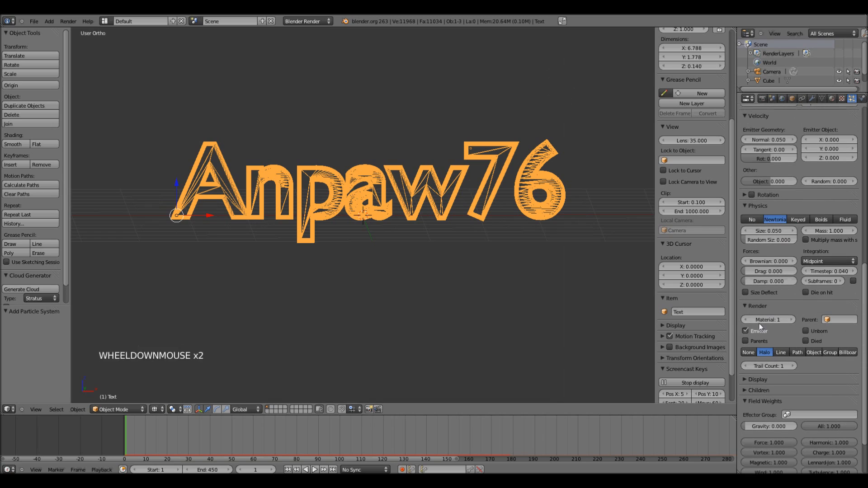
{"action": "left_click", "coordinate": [747, 332]}
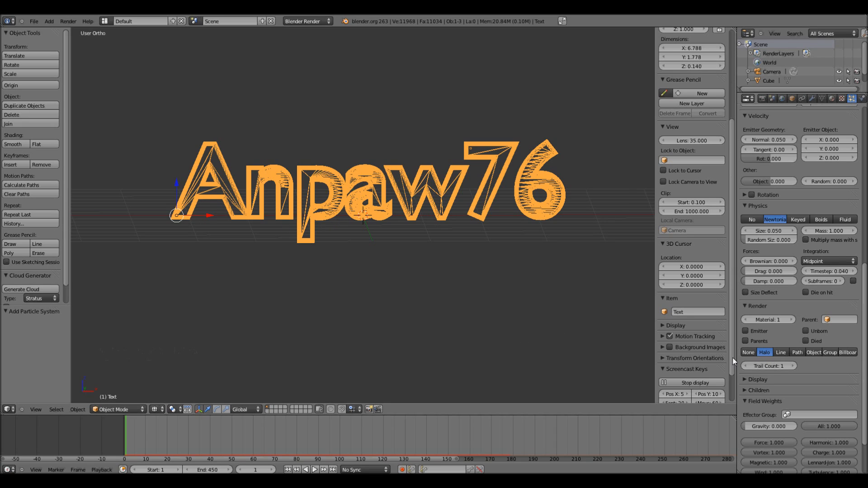
{"action": "left_click", "coordinate": [749, 352]}
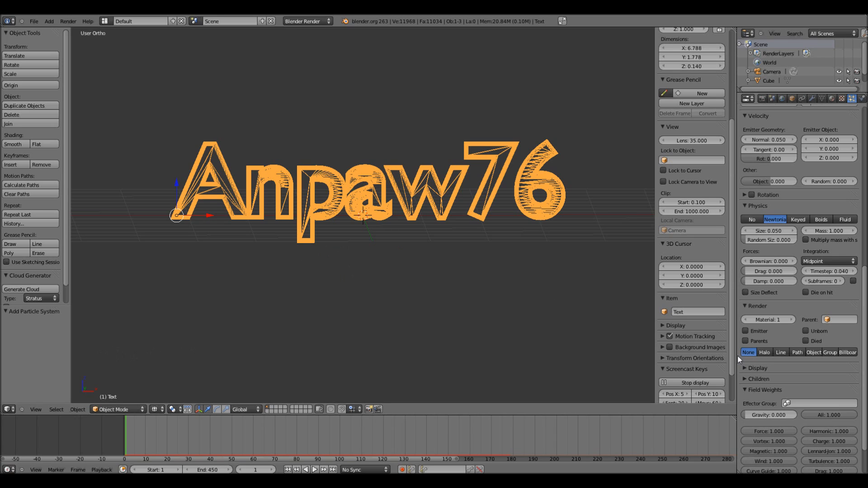
Step: Set the viewport display of the text's particles to Point
{"action": "left_click", "coordinate": [744, 369]}
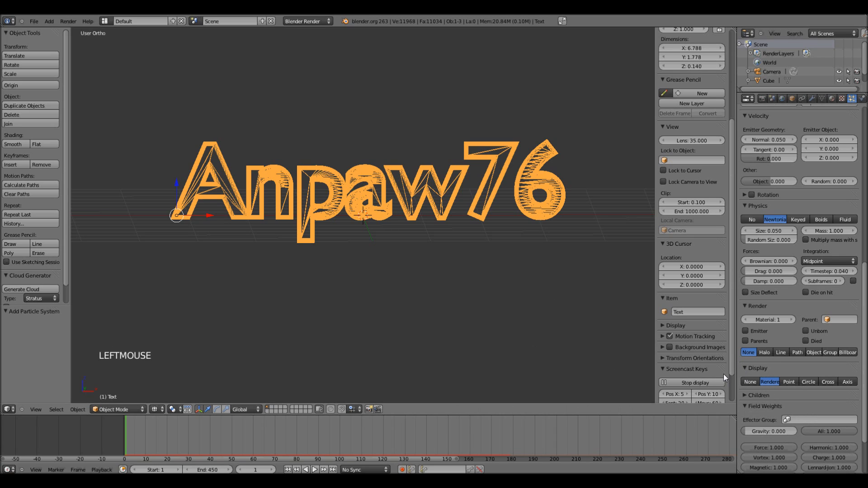
{"action": "left_click", "coordinate": [789, 382]}
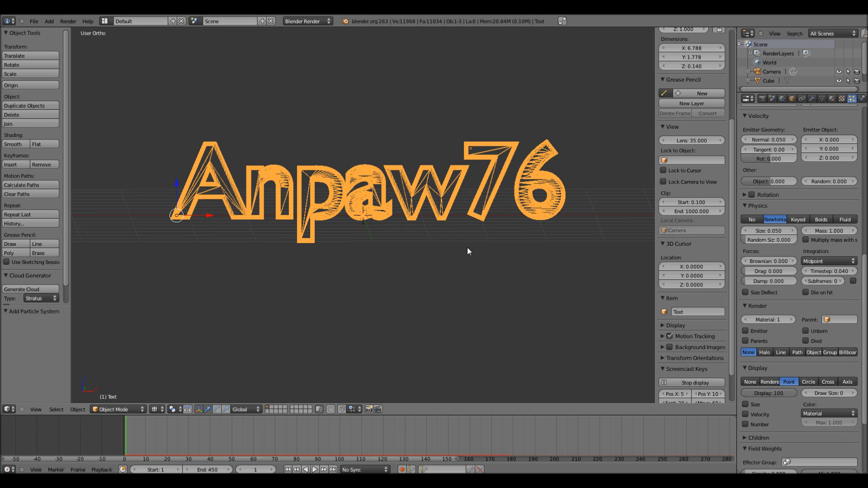
{"action": "scroll", "coordinate": [379, 241], "scroll_direction": "down", "scroll_amount": 1}
{"action": "scroll", "coordinate": [380, 241], "scroll_direction": "up", "scroll_amount": 1}
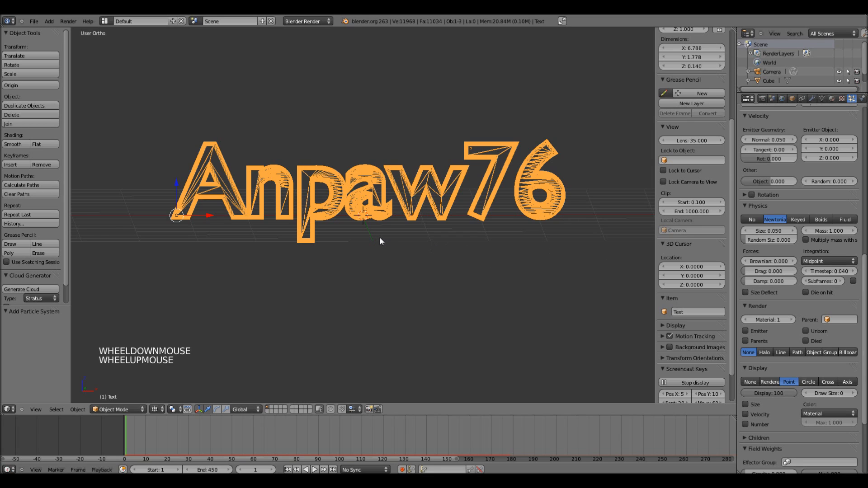
Step: Add a Turbulence force field at the scene origin
{"action": "scroll", "coordinate": [379, 241], "scroll_direction": "down", "scroll_amount": 3}
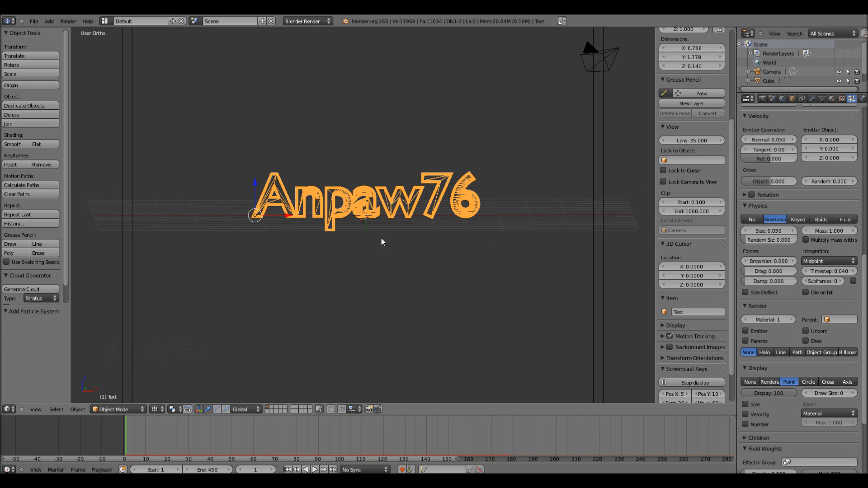
{"action": "key", "text": "shift+a"}
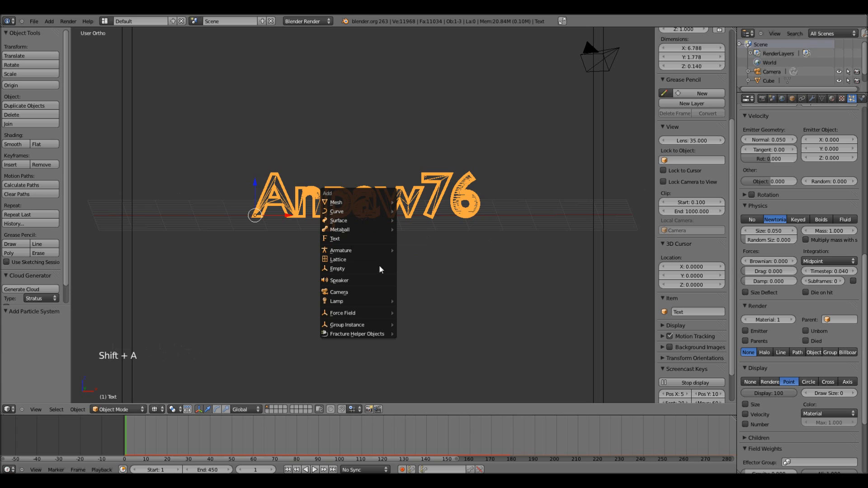
{"action": "mouse_move", "coordinate": [370, 315]}
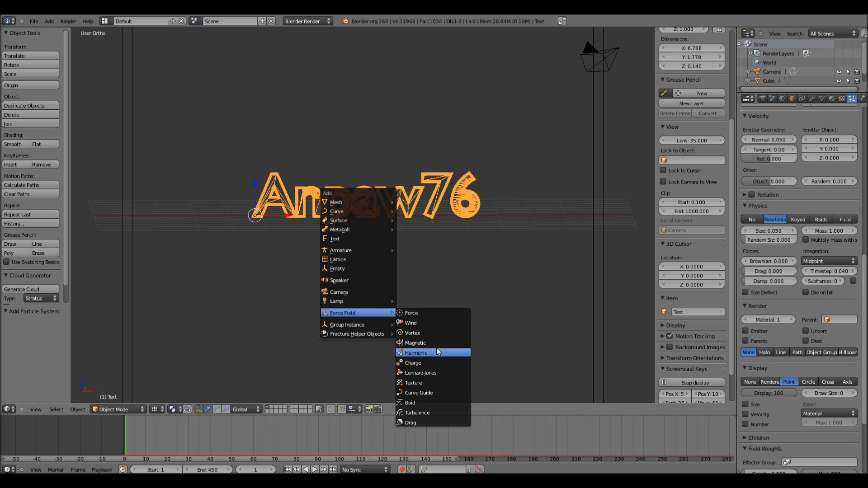
{"action": "left_click", "coordinate": [435, 410]}
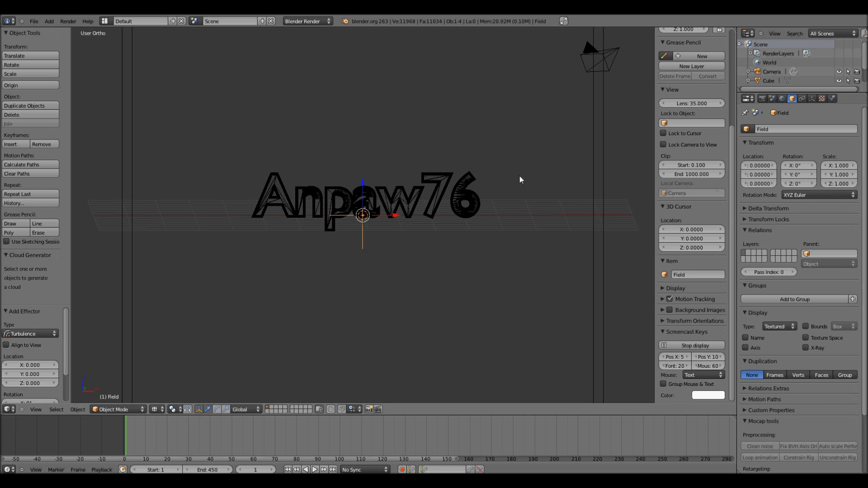
Step: Set the turbulence field's strength to 0 in its physics settings
{"action": "left_click", "coordinate": [833, 99]}
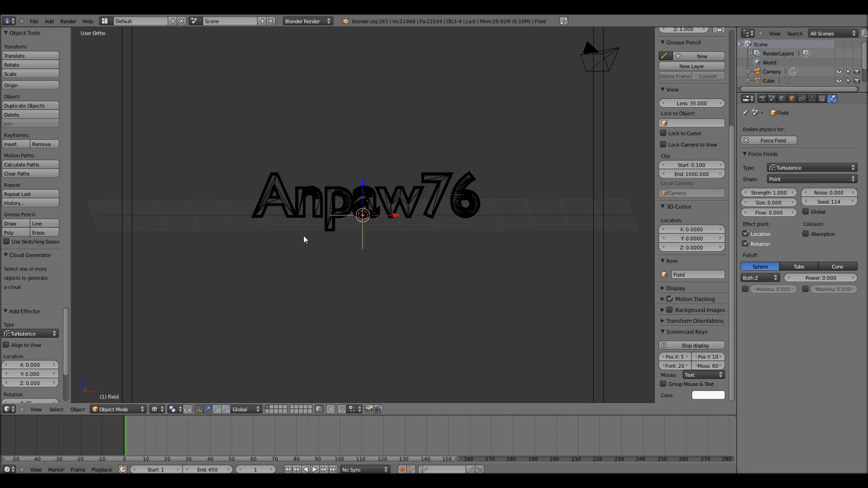
{"action": "left_click", "coordinate": [768, 192]}
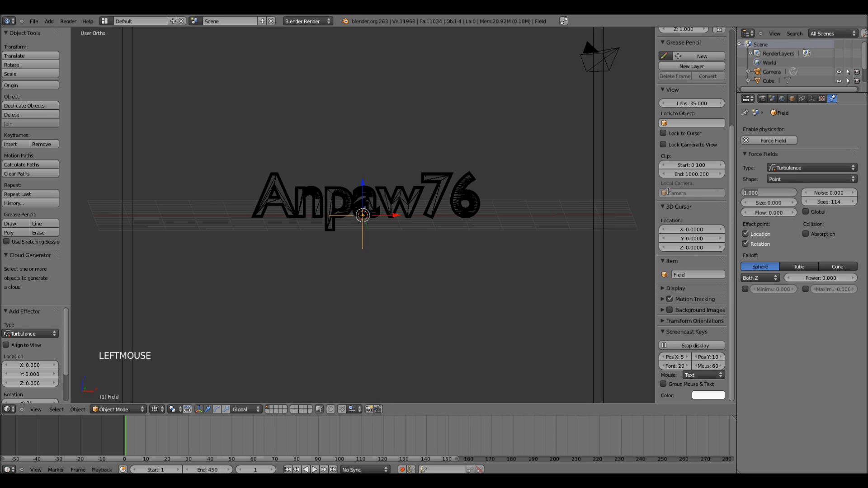
{"action": "type", "text": "0"}
{"action": "key", "text": "Return"}
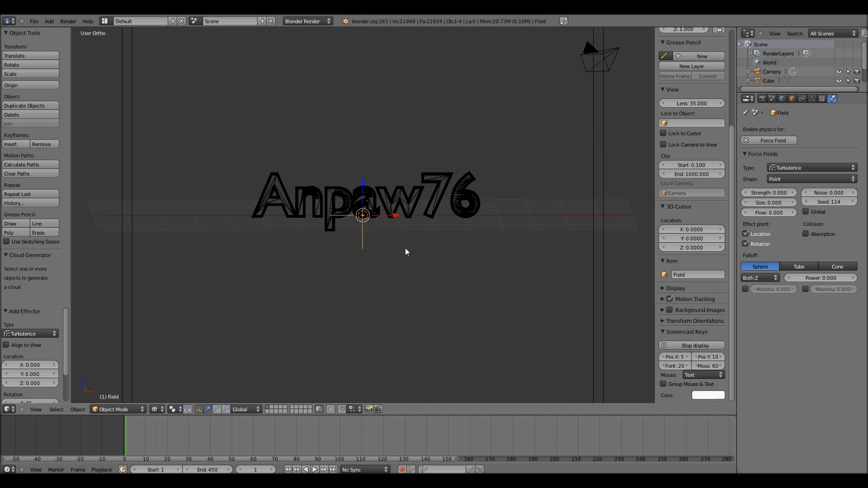
Step: Keyframe the turbulence field's strength, size, flow and noise at frame 1
{"action": "left_click", "coordinate": [797, 179]}
{"action": "key", "text": "i"}
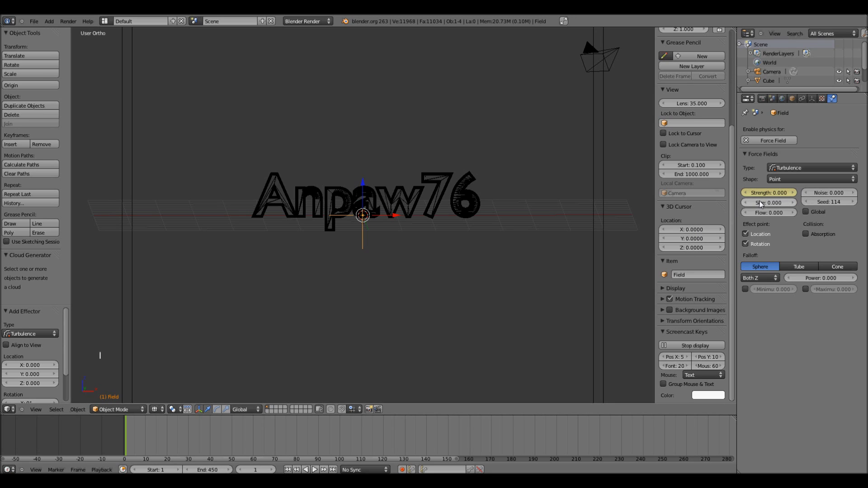
{"action": "key", "text": "i"}
{"action": "key", "text": "i"}
{"action": "key", "text": "i"}
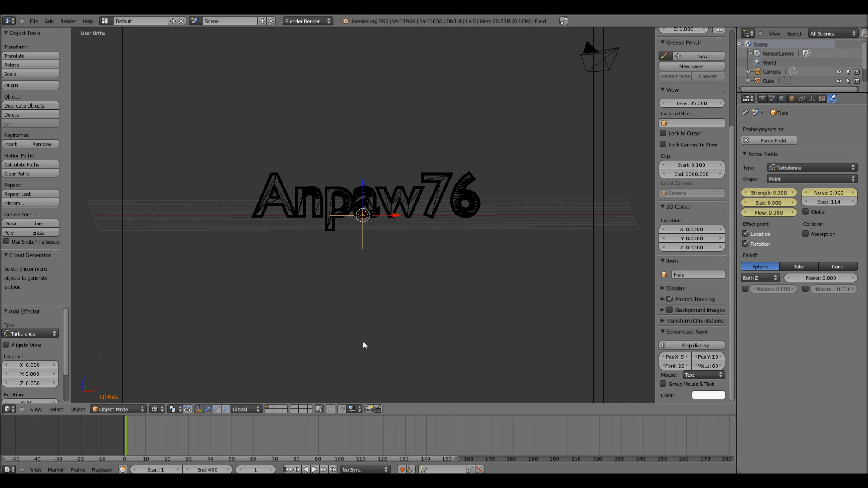
Step: Go to frame 29 and keyframe the turbulence field's strength, size, flow and noise there
{"action": "left_click", "coordinate": [255, 470]}
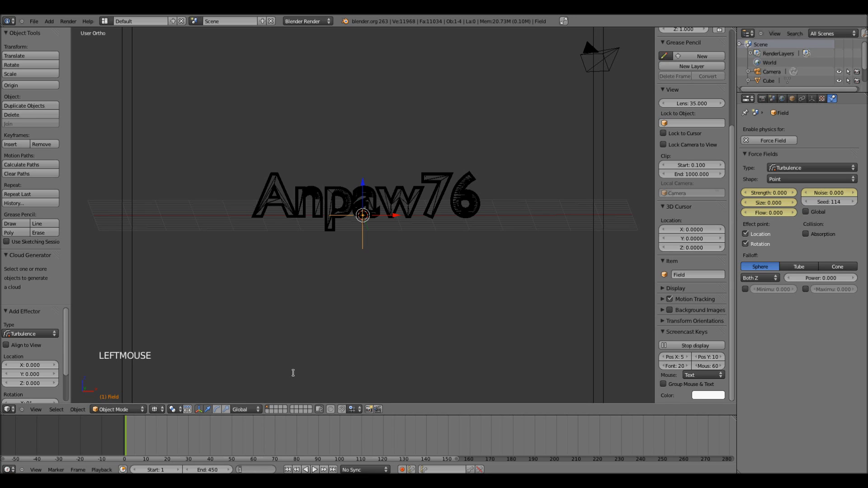
{"action": "type", "text": "29"}
{"action": "key", "text": "Return"}
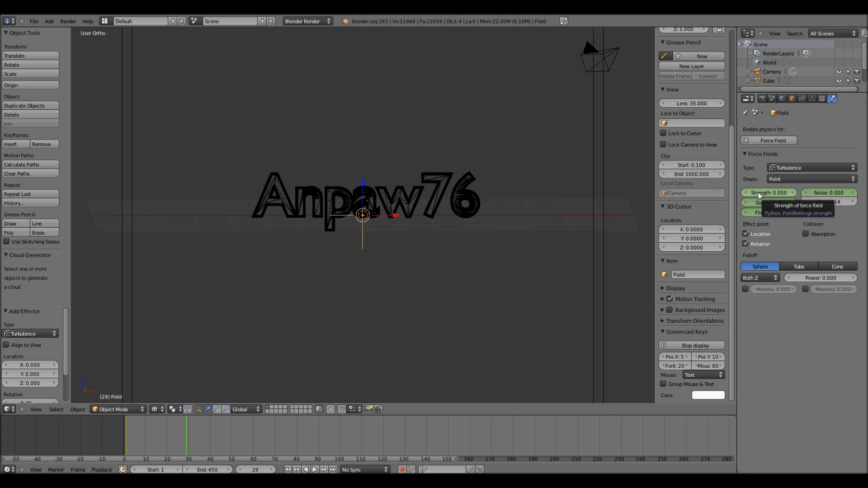
{"action": "key", "text": "i"}
{"action": "key", "text": "i"}
{"action": "key", "text": "i"}
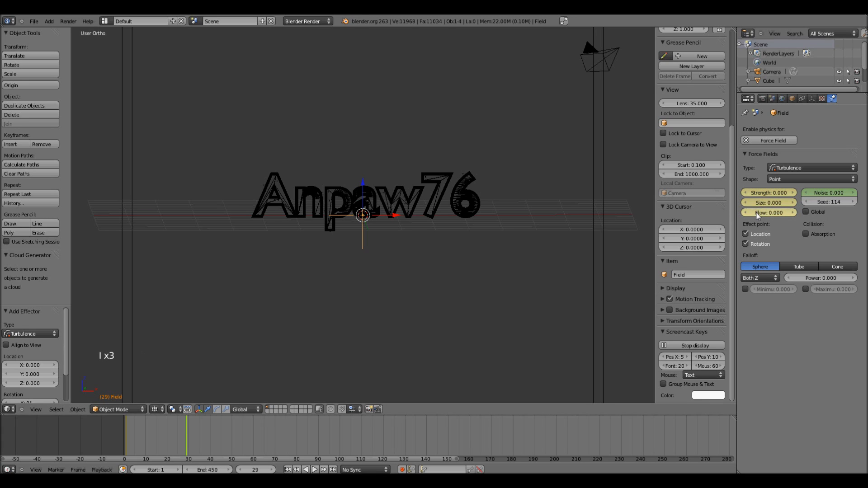
{"action": "key", "text": "i"}
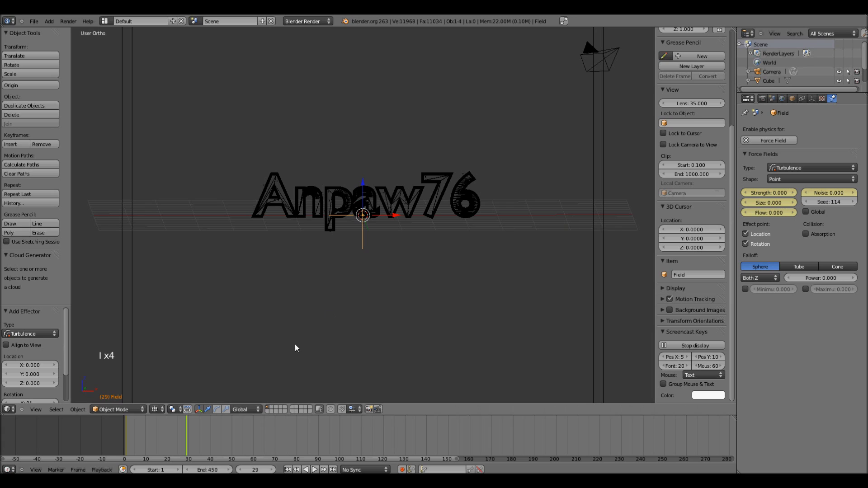
Step: Go to frame 35 and set the turbulence field's strength to 2.25 and its size to 1
{"action": "left_click", "coordinate": [262, 469]}
{"action": "type", "text": "35"}
{"action": "key", "text": "Return"}
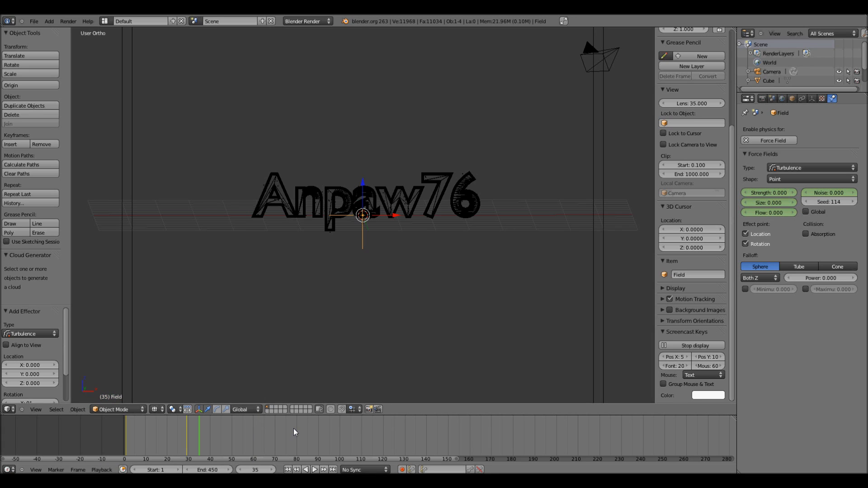
{"action": "left_click", "coordinate": [769, 192]}
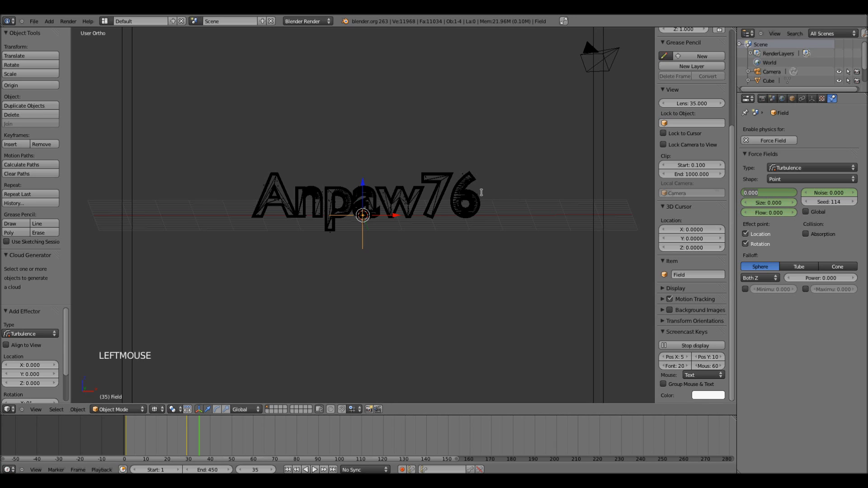
{"action": "type", "text": "2.25"}
{"action": "key", "text": "Return"}
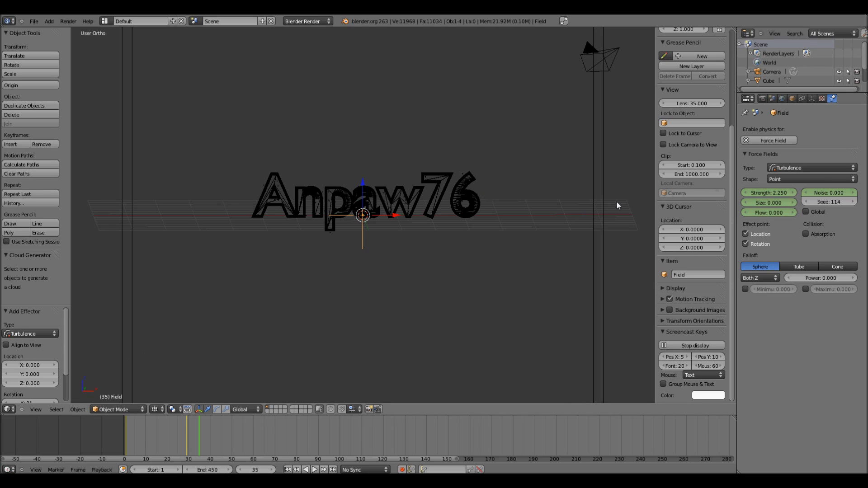
{"action": "left_click", "coordinate": [772, 202]}
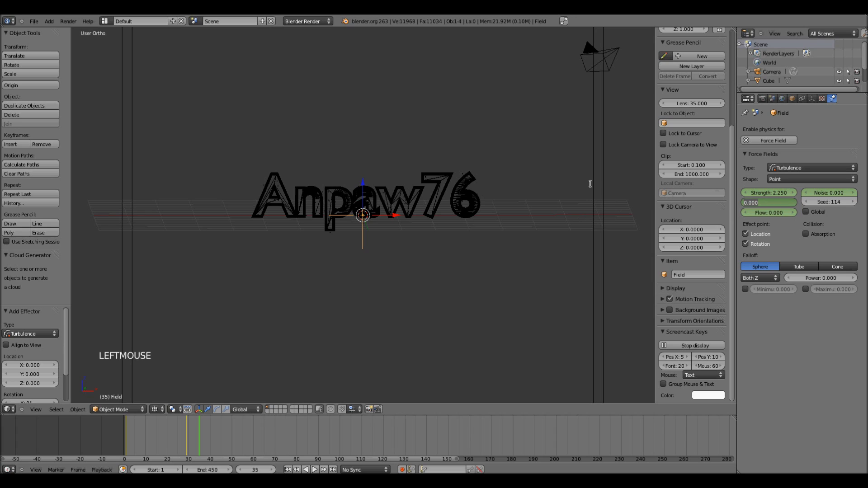
{"action": "type", "text": "1"}
{"action": "key", "text": "Return"}
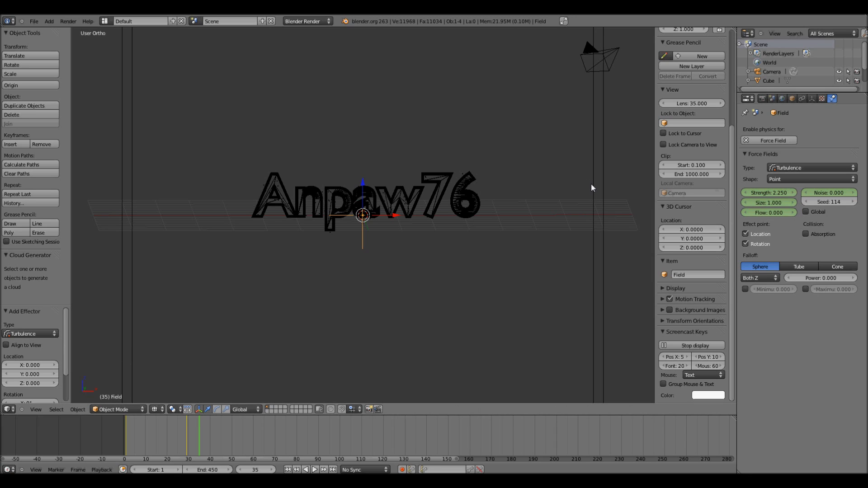
Step: Set the turbulence field's flow to 0.25 and its noise to 2
{"action": "left_click", "coordinate": [768, 213]}
{"action": "key", "text": "BackSpace"}
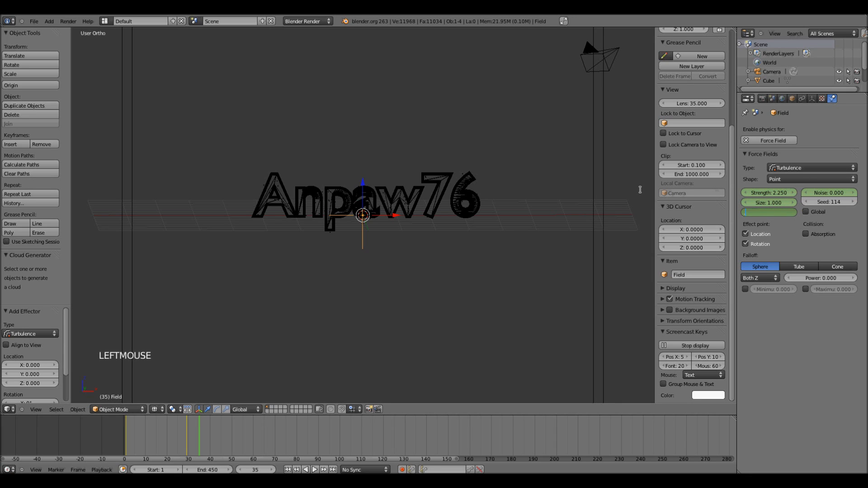
{"action": "type", "text": "0.25"}
{"action": "key", "text": "Return"}
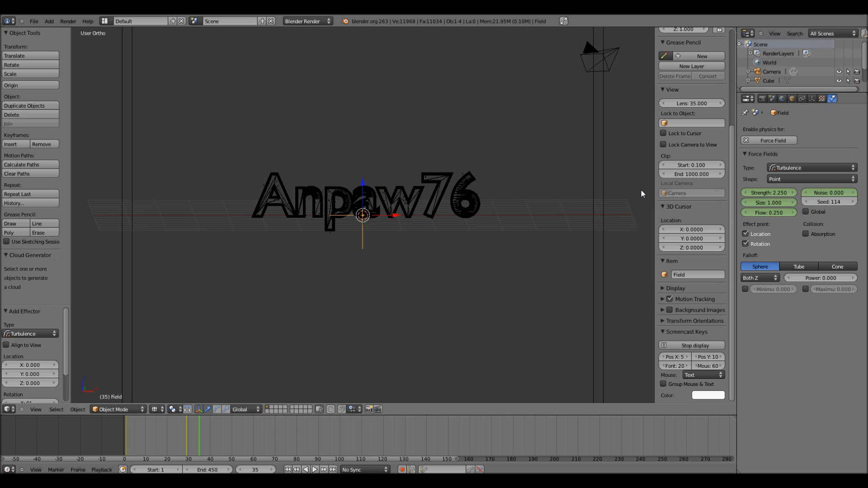
{"action": "left_click", "coordinate": [832, 192]}
{"action": "type", "text": "2"}
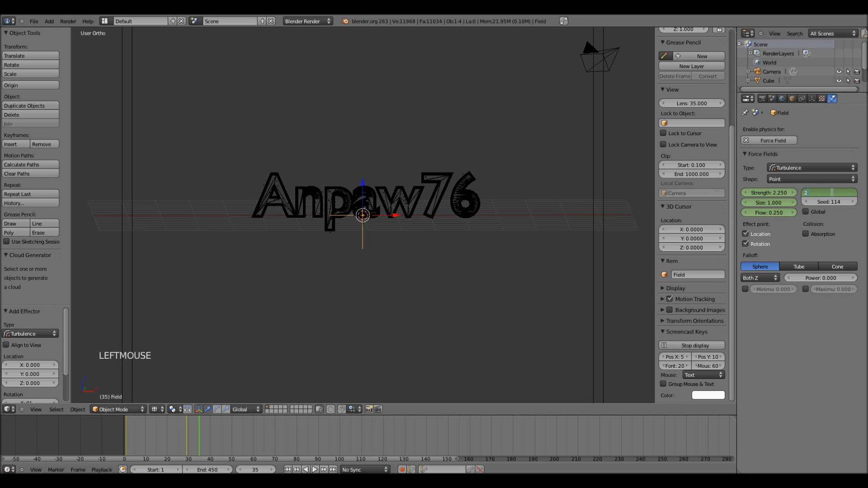
{"action": "key", "text": "Return"}
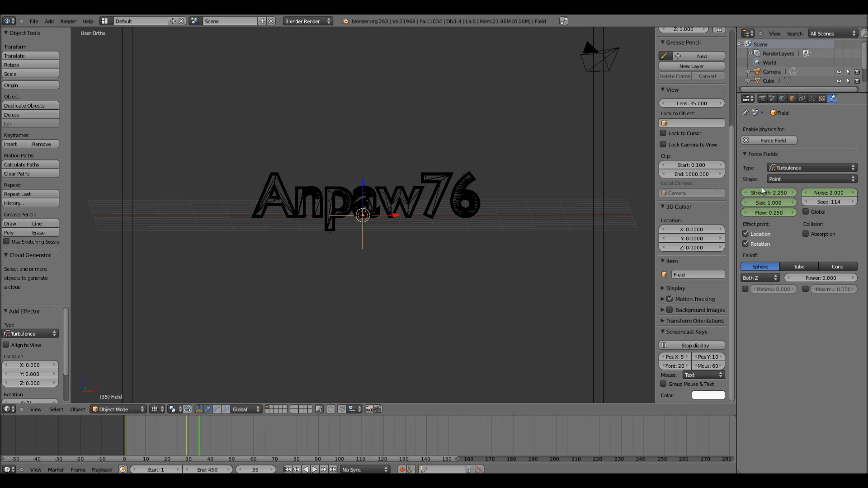
Step: Keyframe the turbulence field's strength, size, flow and noise at frame 35
{"action": "key", "text": "i"}
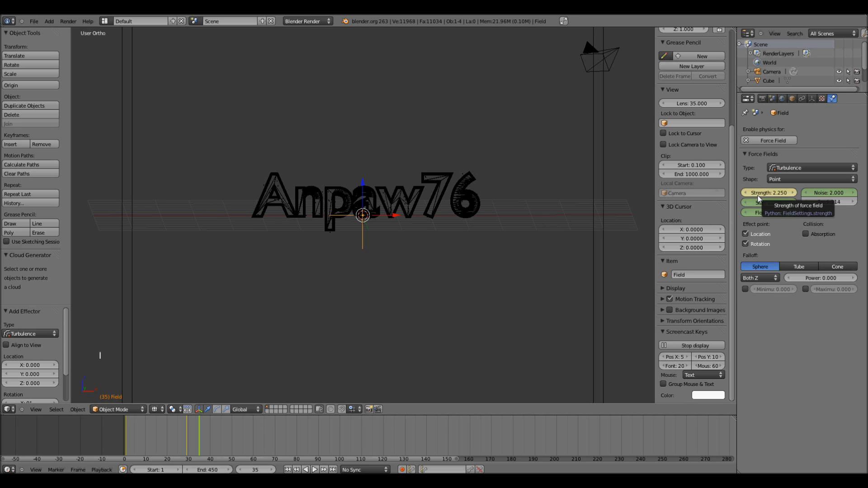
{"action": "key", "text": "i"}
{"action": "key", "text": "i"}
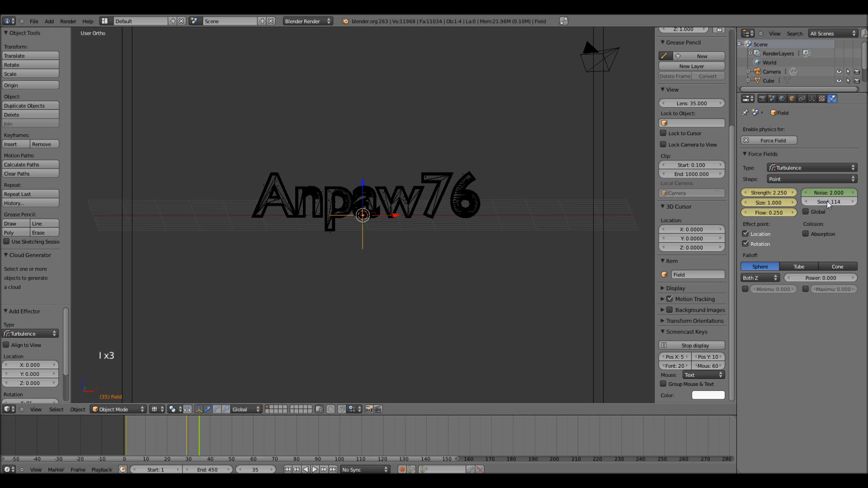
{"action": "key", "text": "i"}
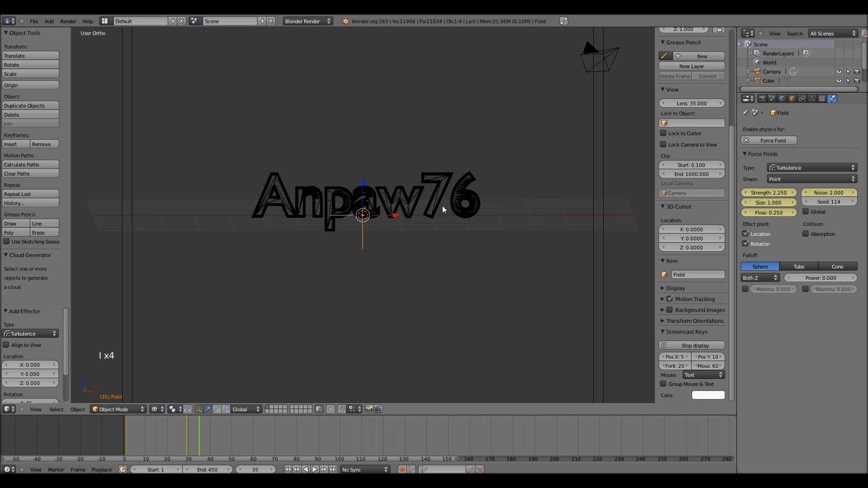
Step: Return to frame 1, select the text mesh and play the animation to preview the particles
{"action": "scroll", "coordinate": [441, 208], "scroll_direction": "down", "scroll_amount": 3}
{"action": "left_click", "coordinate": [256, 469]}
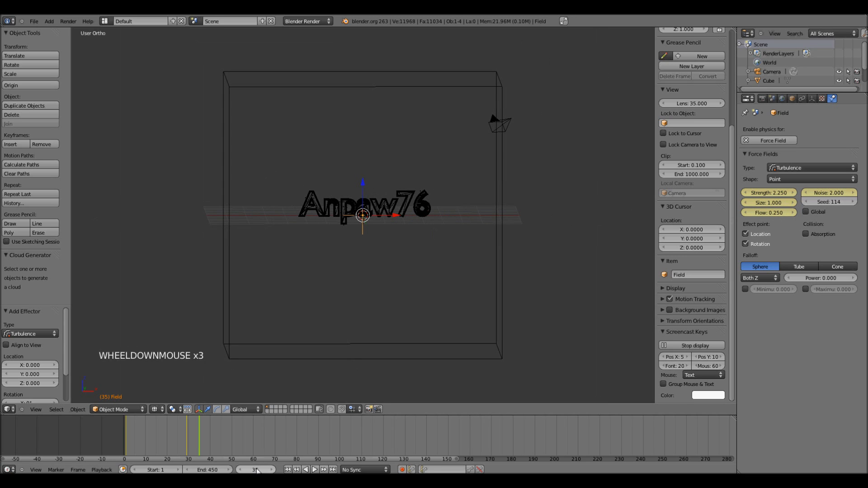
{"action": "type", "text": "1"}
{"action": "key", "text": "Return"}
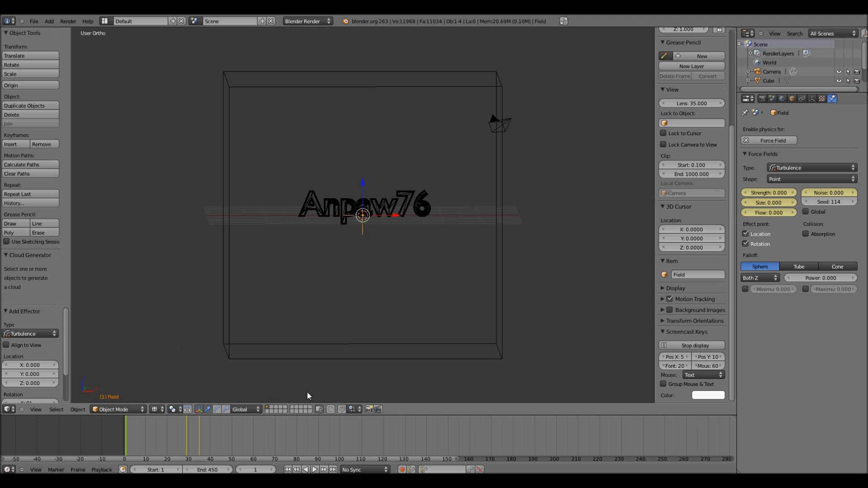
{"action": "right_click", "coordinate": [407, 199]}
{"action": "scroll", "coordinate": [377, 222], "scroll_direction": "up", "scroll_amount": 3}
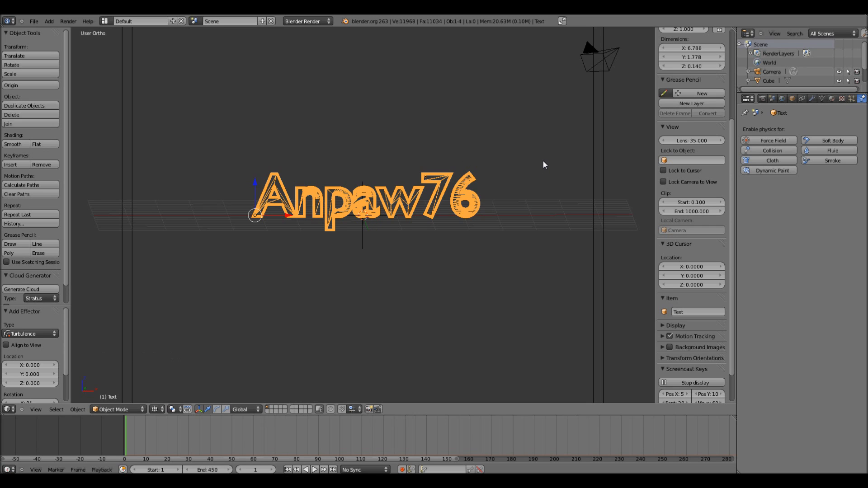
{"action": "key", "text": "alt+a"}
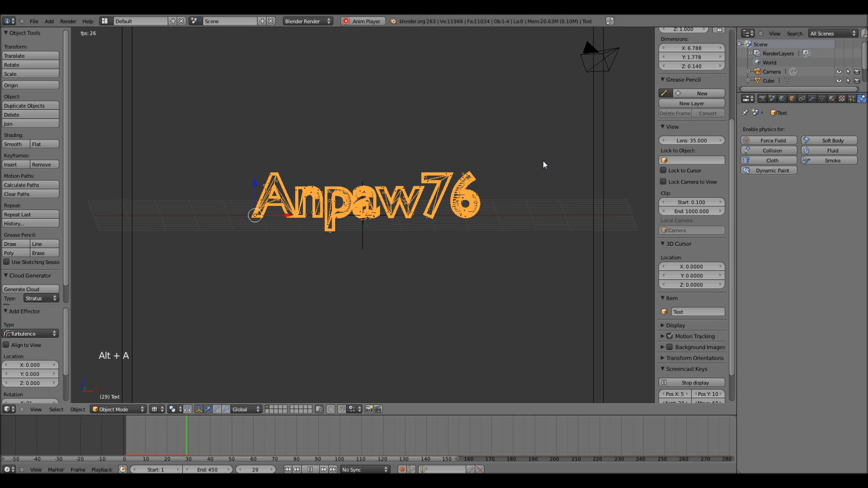
{"action": "scroll", "coordinate": [543, 161], "scroll_direction": "down", "scroll_amount": 1}
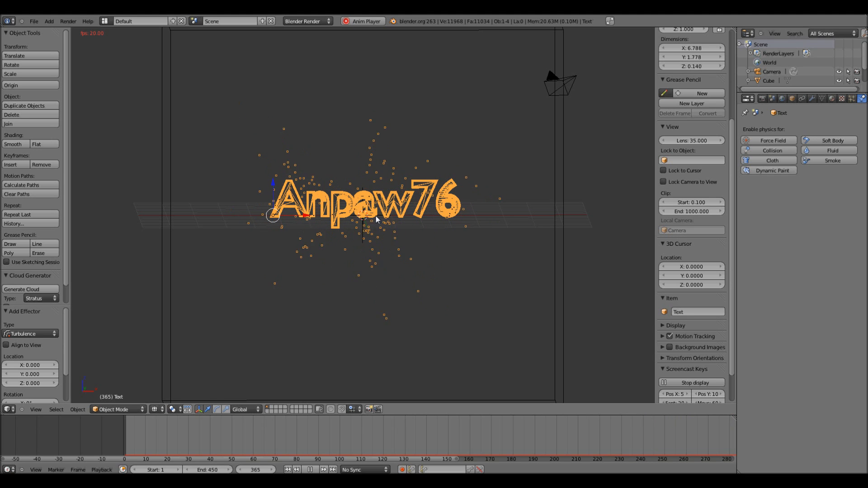
{"action": "key", "text": "Escape"}
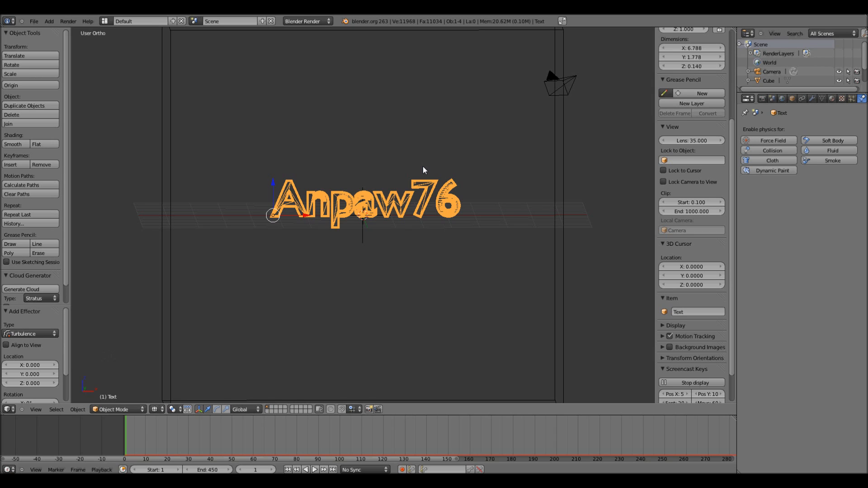
Step: Select the turbulence field and go to frame 35 to review its keyframed settings
{"action": "right_click", "coordinate": [361, 232]}
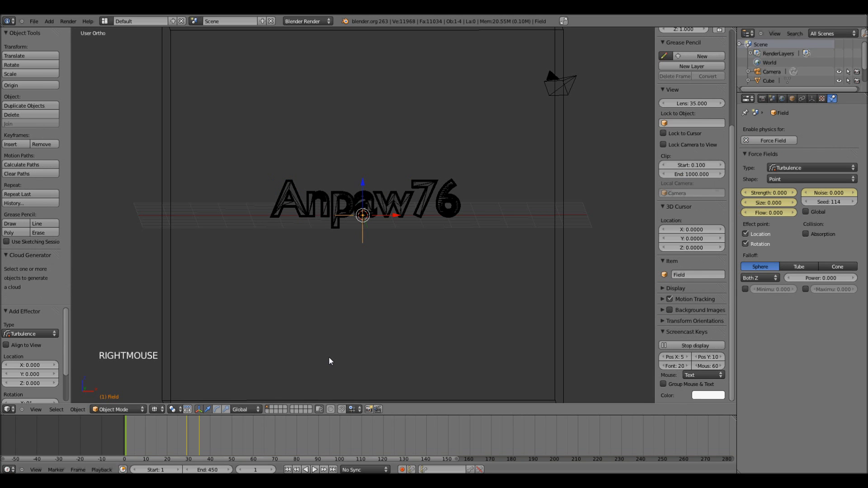
{"action": "left_click", "coordinate": [259, 471]}
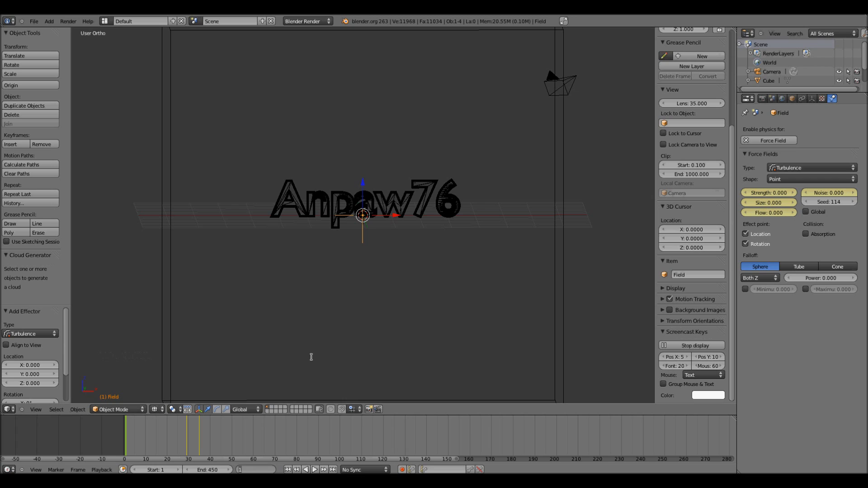
{"action": "type", "text": "35"}
{"action": "key", "text": "Return"}
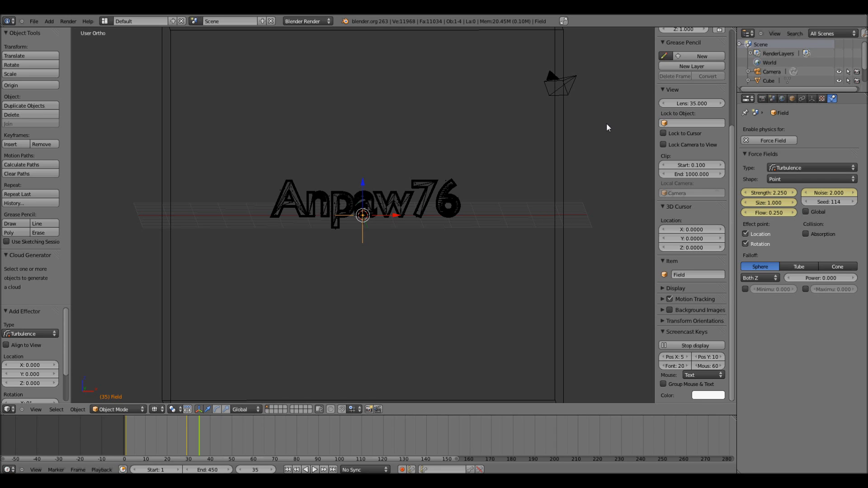
Step: Align the camera to a front orthographic view of the text, then select the camera
{"action": "scroll", "coordinate": [393, 191], "scroll_direction": "down", "scroll_amount": 1}
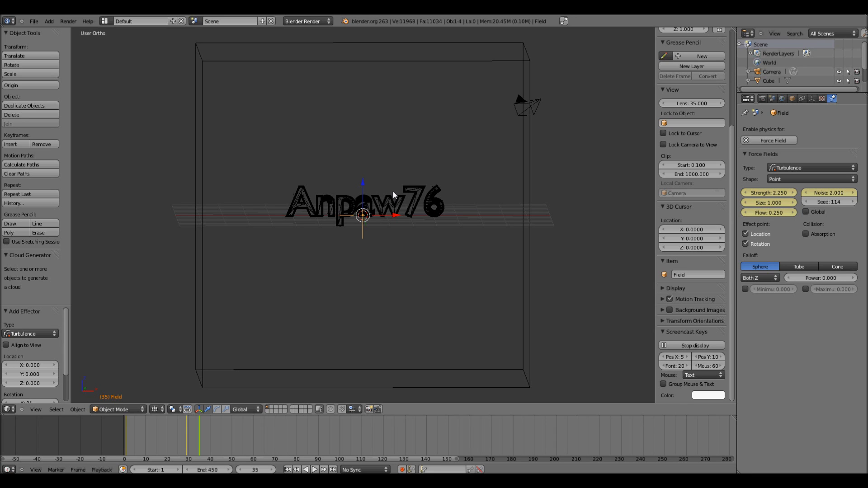
{"action": "key", "text": "KP_1"}
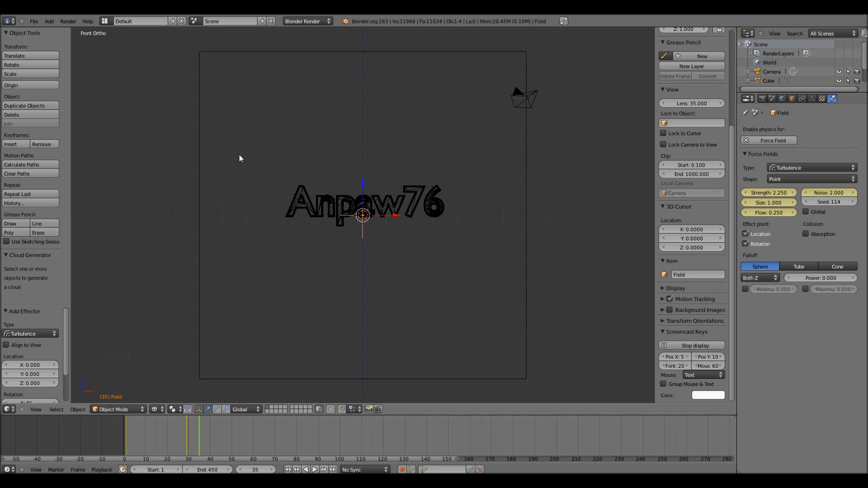
{"action": "key", "text": "KP_5"}
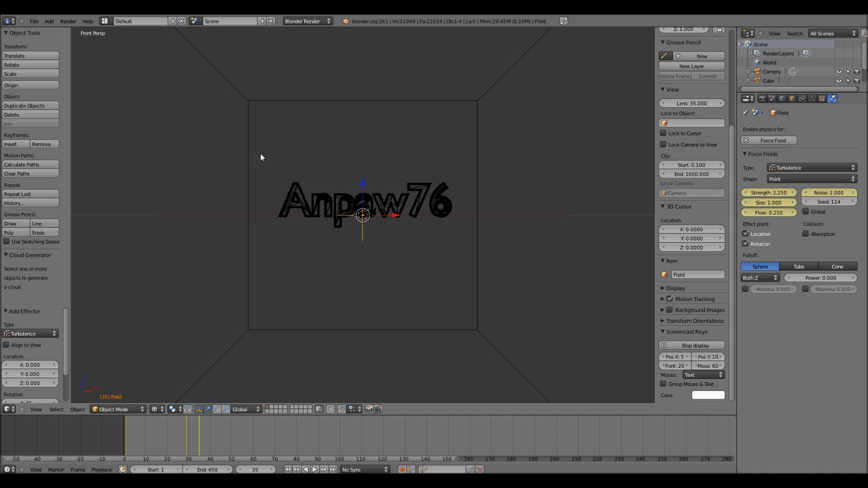
{"action": "key", "text": "KP_5"}
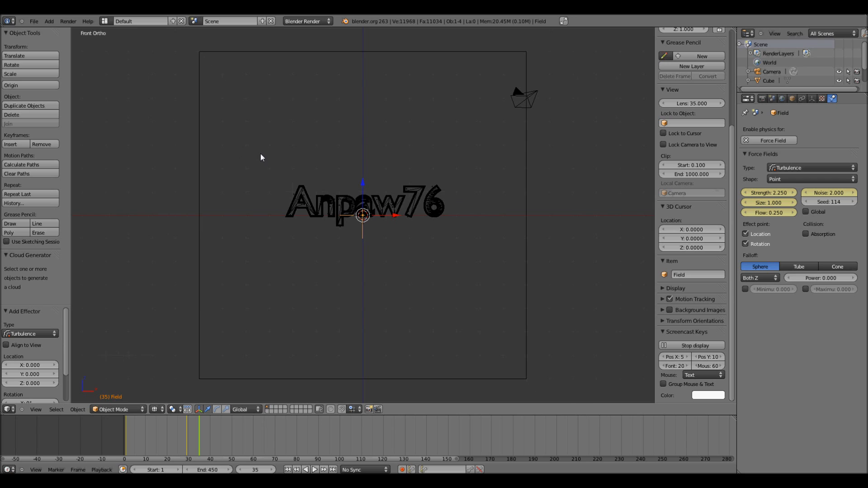
{"action": "scroll", "coordinate": [269, 201], "scroll_direction": "down", "scroll_amount": 1}
{"action": "scroll", "coordinate": [266, 206], "scroll_direction": "up", "scroll_amount": 1}
{"action": "scroll", "coordinate": [261, 214], "scroll_direction": "down", "scroll_amount": 1}
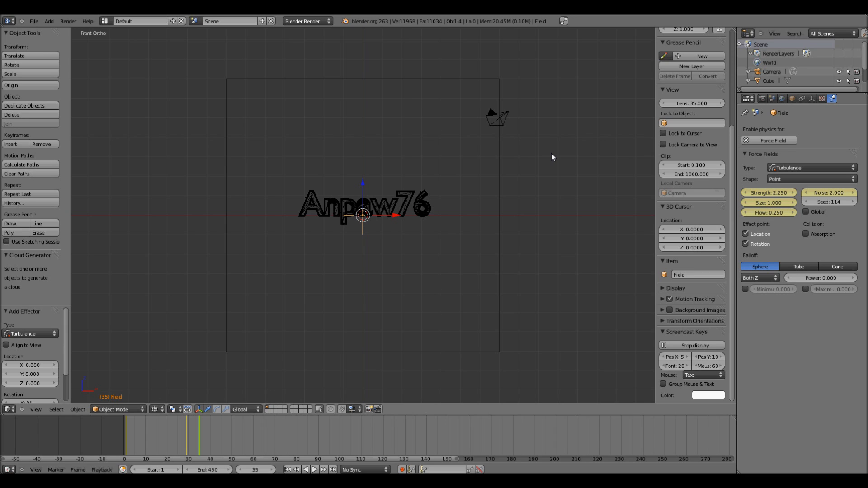
{"action": "key", "text": "ctrl+alt+KP_0"}
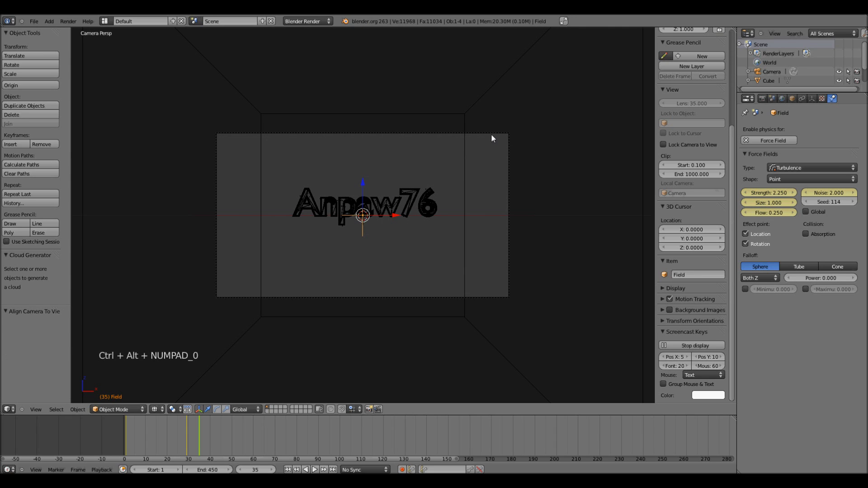
{"action": "right_click", "coordinate": [477, 175]}
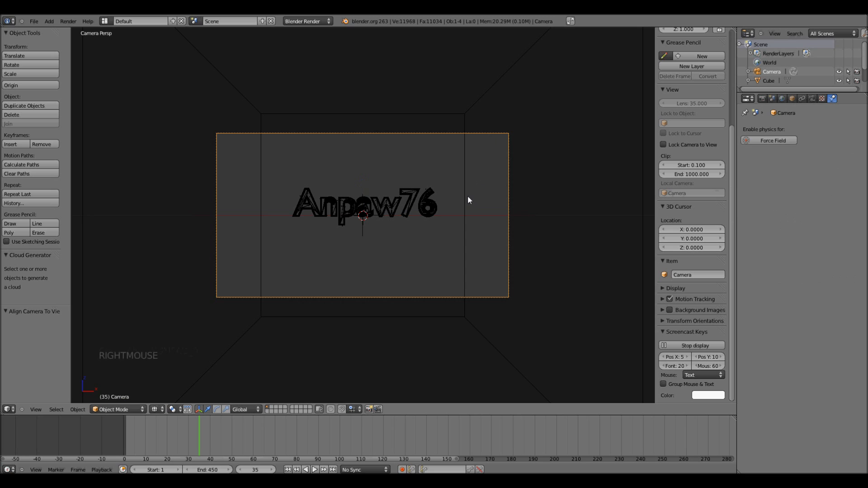
{"action": "key", "text": "KP_0"}
{"action": "key", "text": "KP_0"}
{"action": "scroll", "coordinate": [468, 198], "scroll_direction": "up", "scroll_amount": 2}
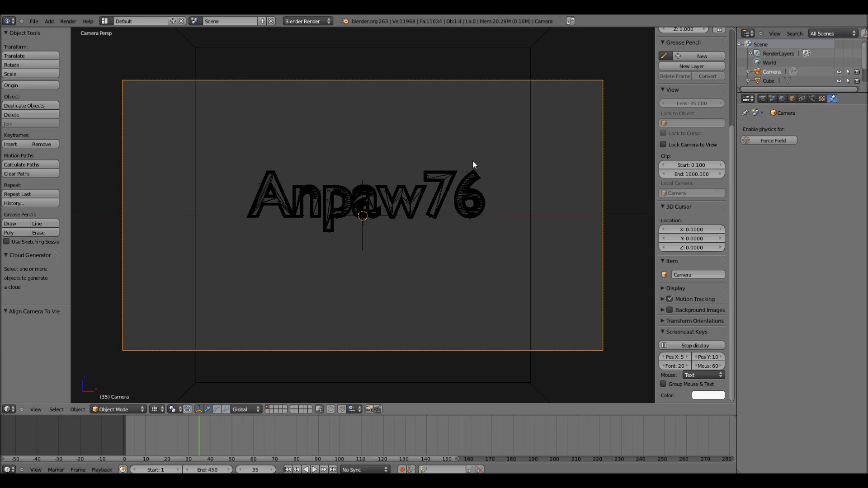
Step: Go back to frame 1, select the text and preview the particle animation through the camera
{"action": "left_click", "coordinate": [255, 470]}
{"action": "type", "text": "1"}
{"action": "key", "text": "Return"}
{"action": "right_click", "coordinate": [462, 197]}
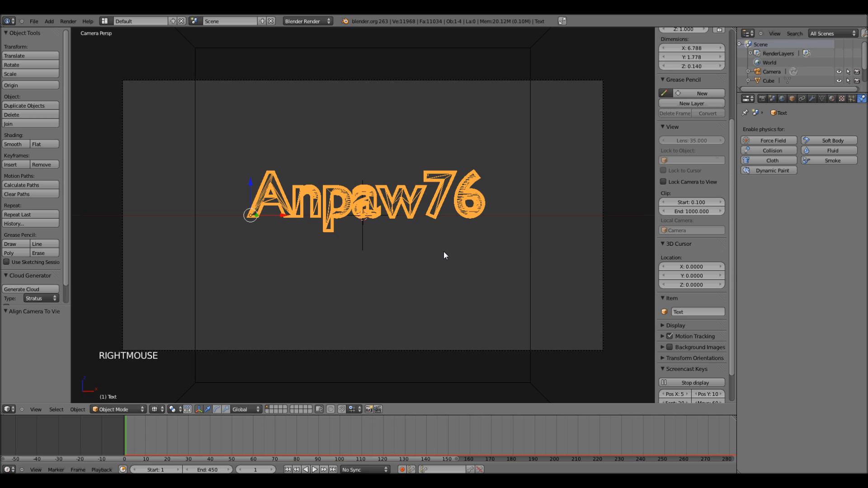
{"action": "key", "text": "alt+a"}
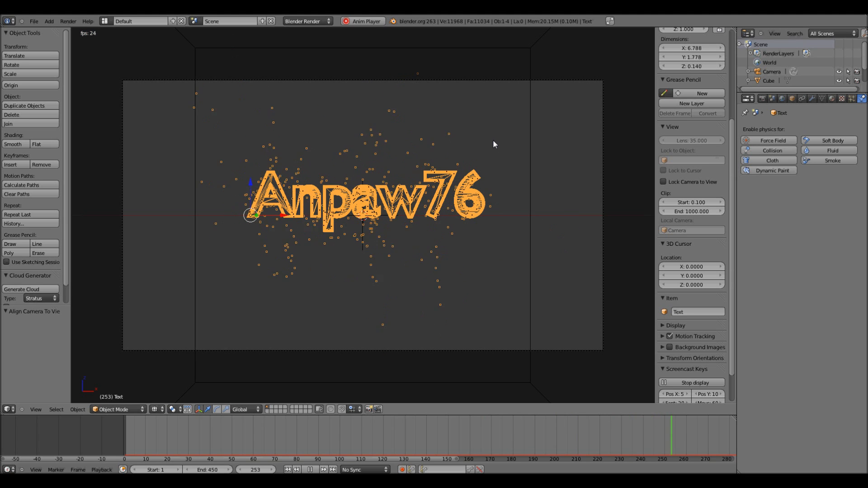
{"action": "key", "text": "Escape"}
Step: Fly the camera farther back from the text and preview the animation in the wider framing
{"action": "right_click", "coordinate": [482, 80]}
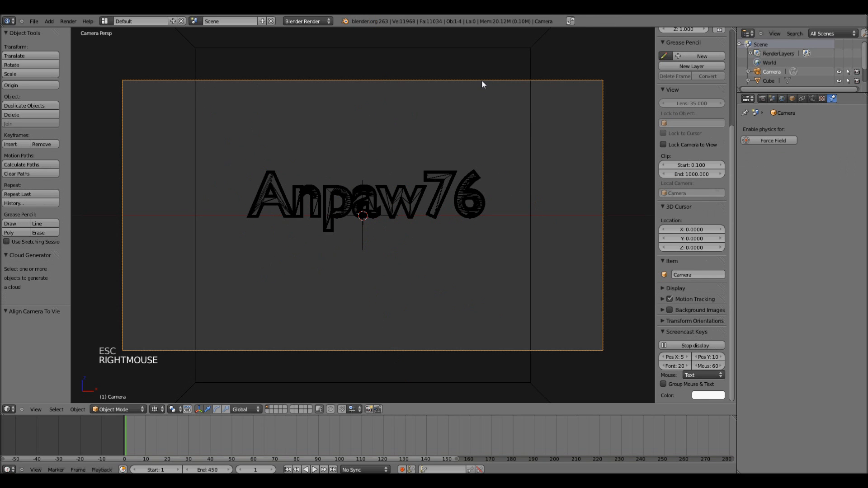
{"action": "key", "text": "shift+f"}
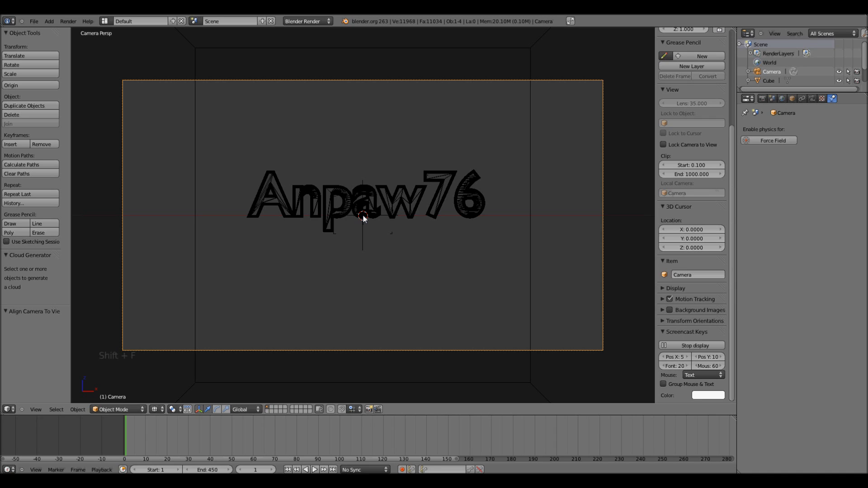
{"action": "scroll", "coordinate": [363, 218], "scroll_direction": "down", "scroll_amount": 2}
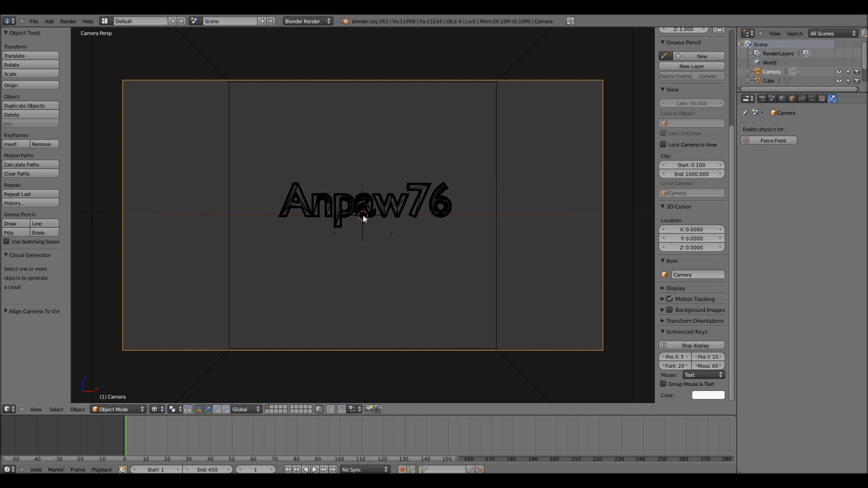
{"action": "left_click", "coordinate": [363, 218]}
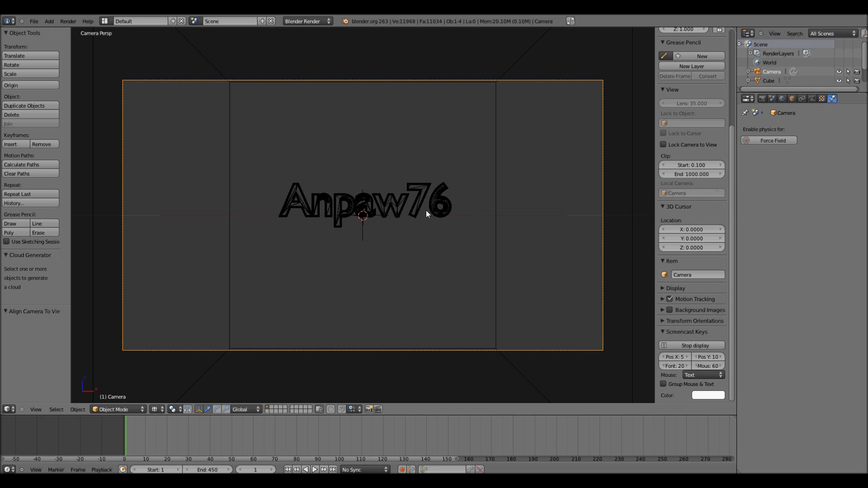
{"action": "key", "text": "alt+a"}
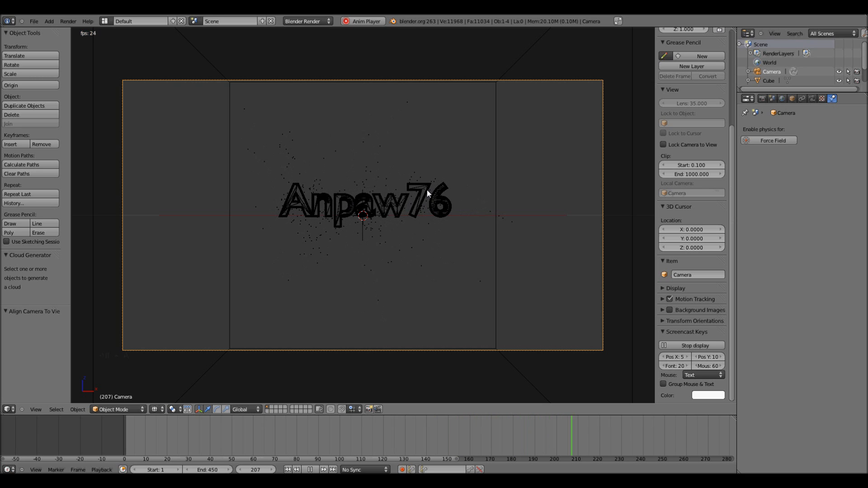
{"action": "key", "text": "Escape"}
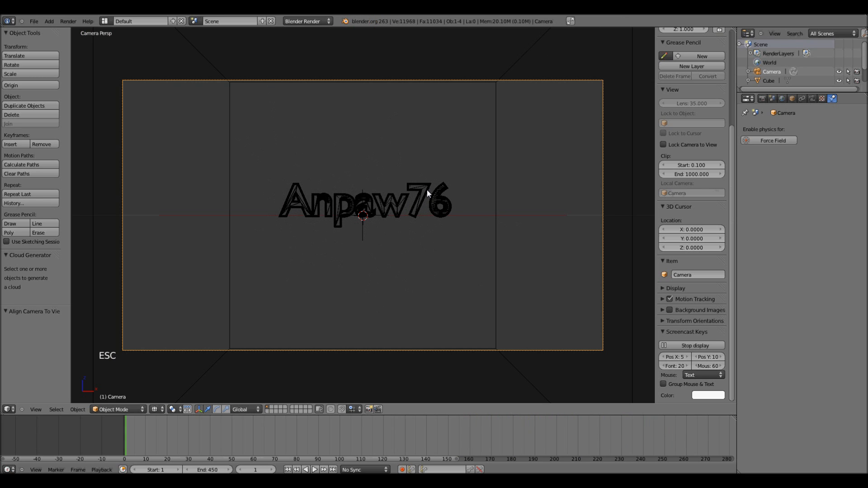
Step: Set the emission number of the text's particle system to 25000
{"action": "right_click", "coordinate": [427, 190]}
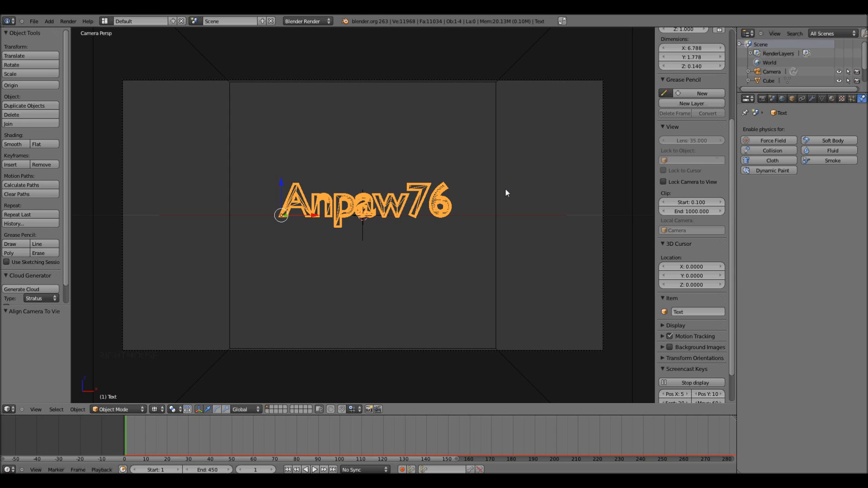
{"action": "left_click", "coordinate": [852, 98]}
{"action": "scroll", "coordinate": [837, 309], "scroll_direction": "up", "scroll_amount": 20}
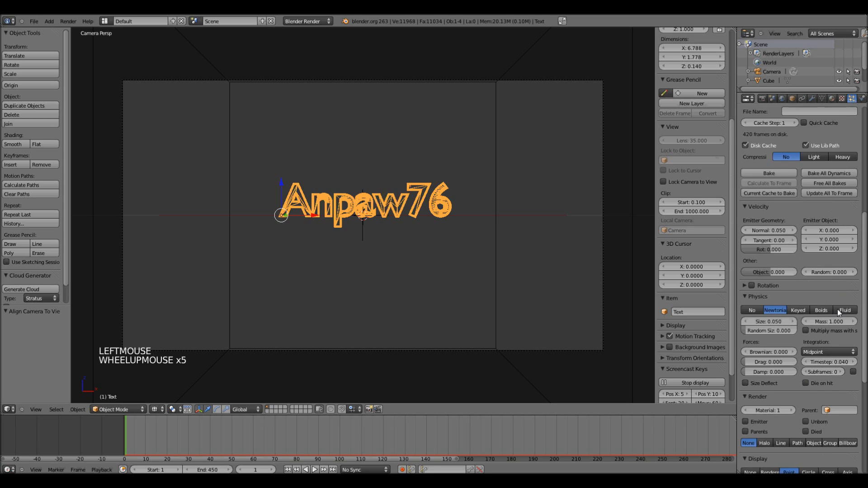
{"action": "scroll", "coordinate": [838, 309], "scroll_direction": "down", "scroll_amount": 1}
{"action": "scroll", "coordinate": [838, 308], "scroll_direction": "down", "scroll_amount": 1}
{"action": "scroll", "coordinate": [832, 285], "scroll_direction": "up", "scroll_amount": 2}
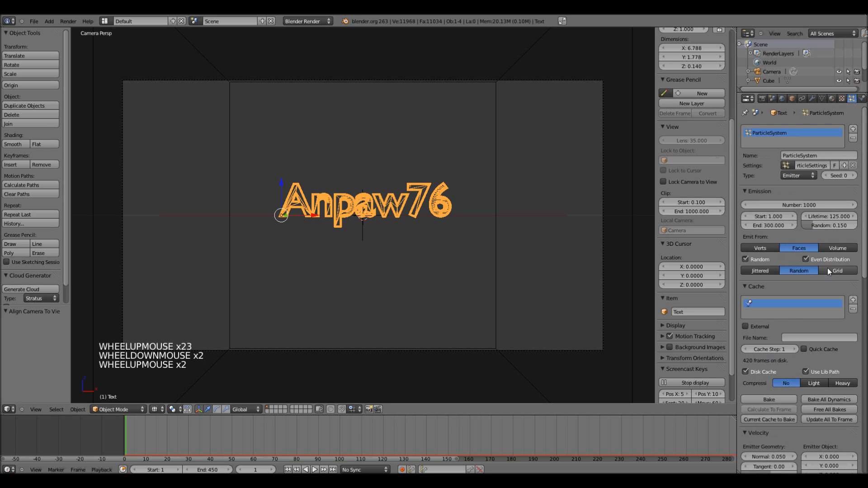
{"action": "left_click", "coordinate": [797, 205]}
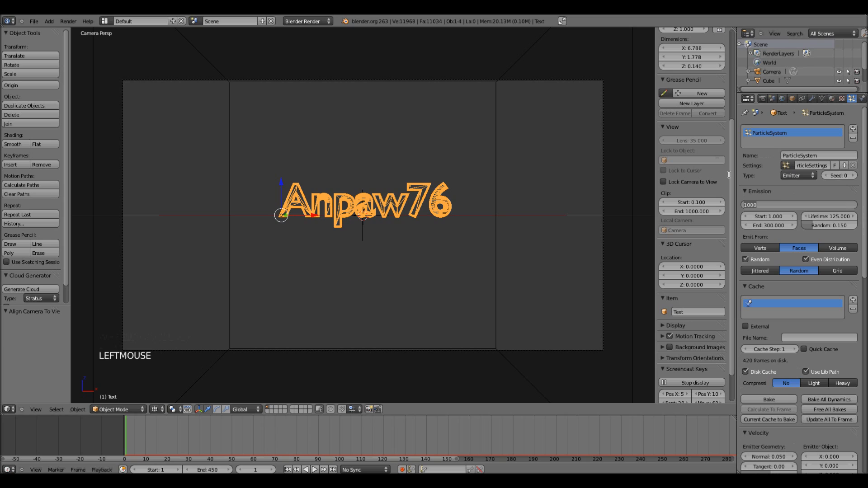
{"action": "type", "text": "25"}
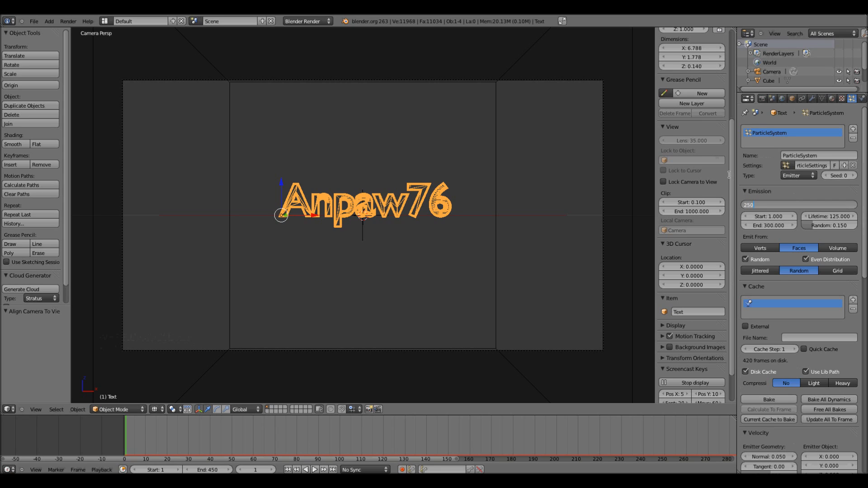
{"action": "key", "text": "Return"}
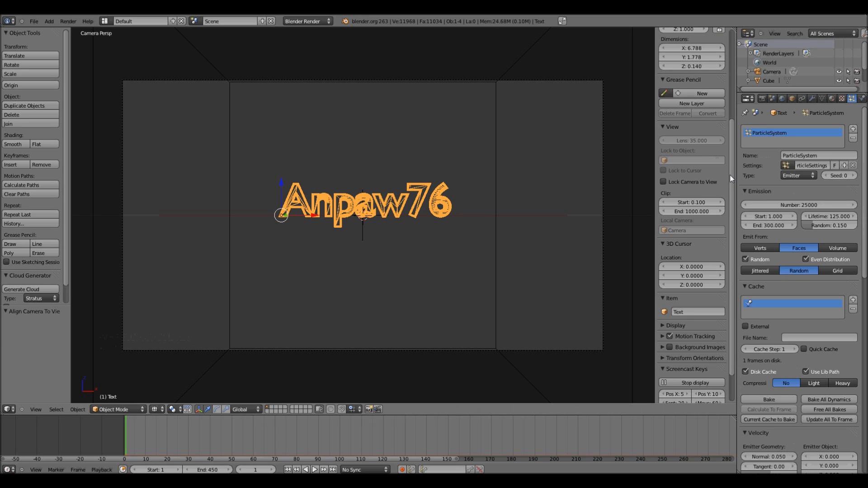
{"action": "scroll", "coordinate": [407, 260], "scroll_direction": "up", "scroll_amount": 2}
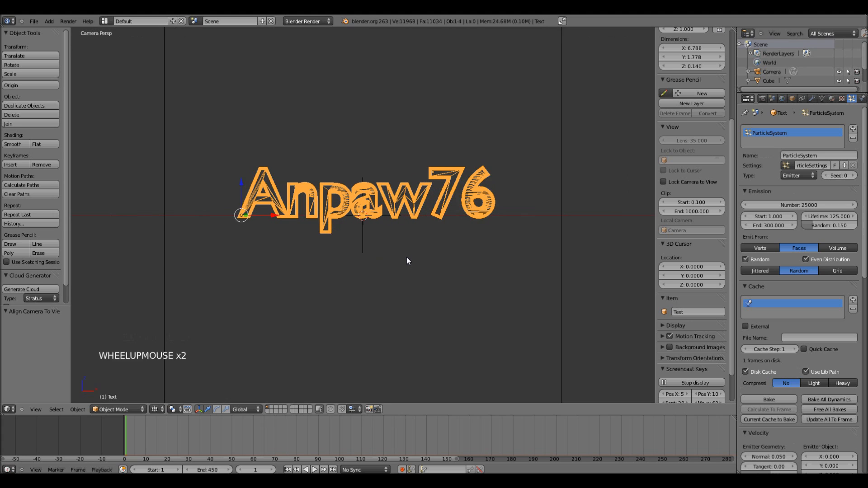
Step: Play the particle animation through the camera to check the 25000-particle emission, then stop the playback
{"action": "key", "text": "alt+a"}
{"action": "scroll", "coordinate": [414, 256], "scroll_direction": "down", "scroll_amount": 2}
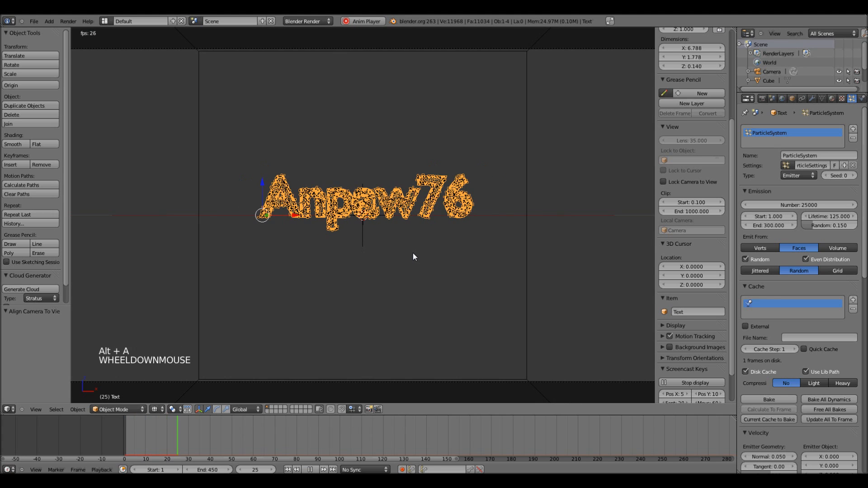
{"action": "scroll", "coordinate": [414, 257], "scroll_direction": "down", "scroll_amount": 1}
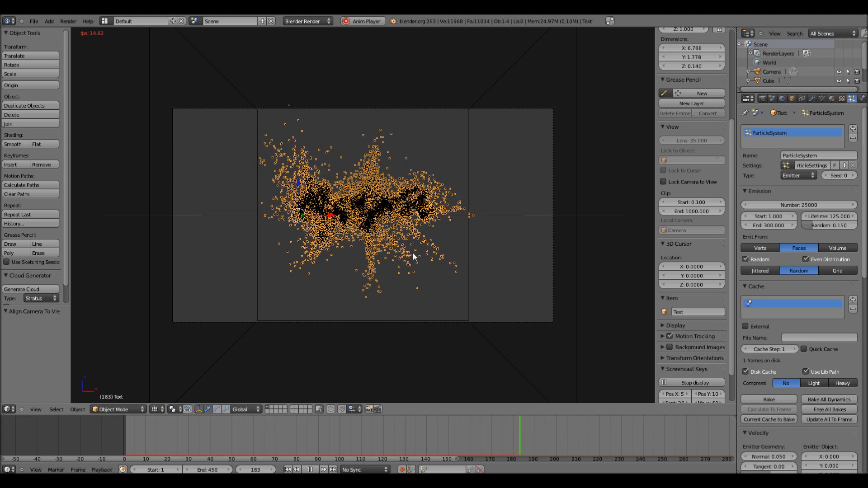
{"action": "key", "text": "Escape"}
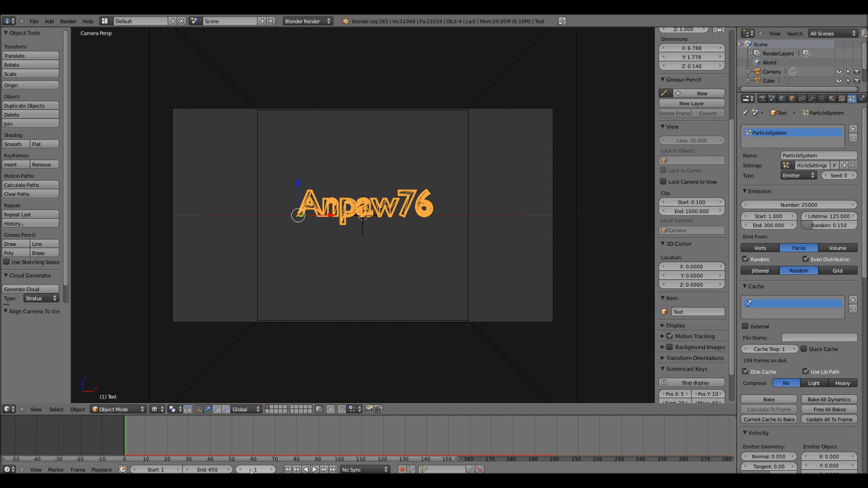
Step: Select the turbulence field and insert a LocRotScale keyframe for it at frame 29
{"action": "right_click", "coordinate": [364, 235]}
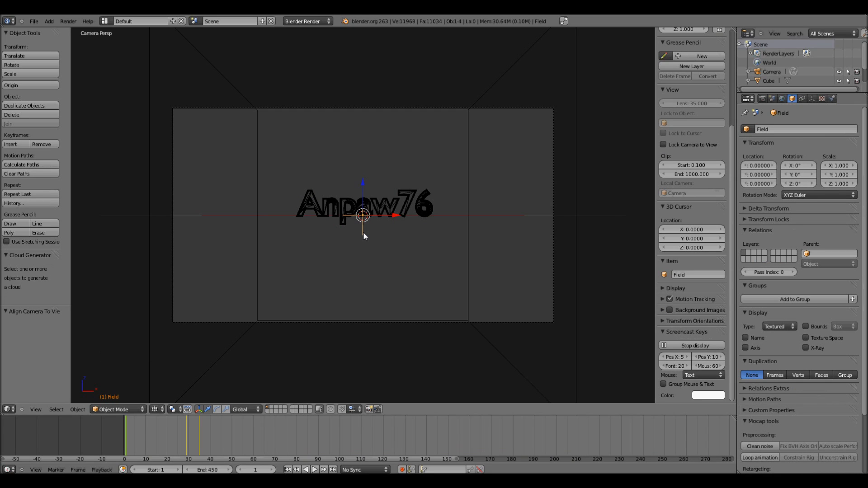
{"action": "left_click", "coordinate": [257, 469]}
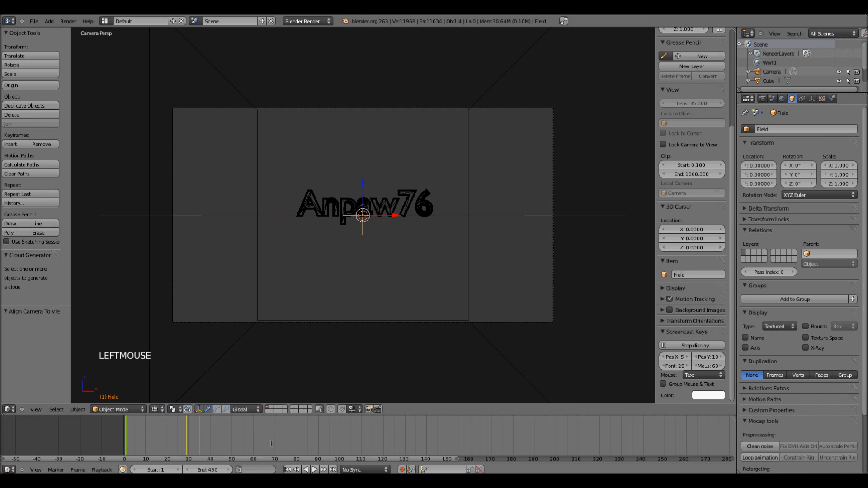
{"action": "type", "text": "29"}
{"action": "key", "text": "Return"}
{"action": "scroll", "coordinate": [347, 246], "scroll_direction": "up", "scroll_amount": 2}
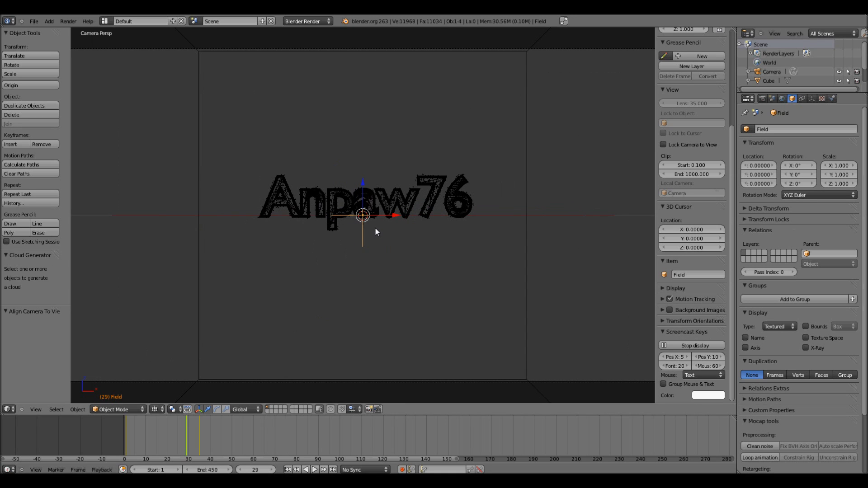
{"action": "key", "text": "i"}
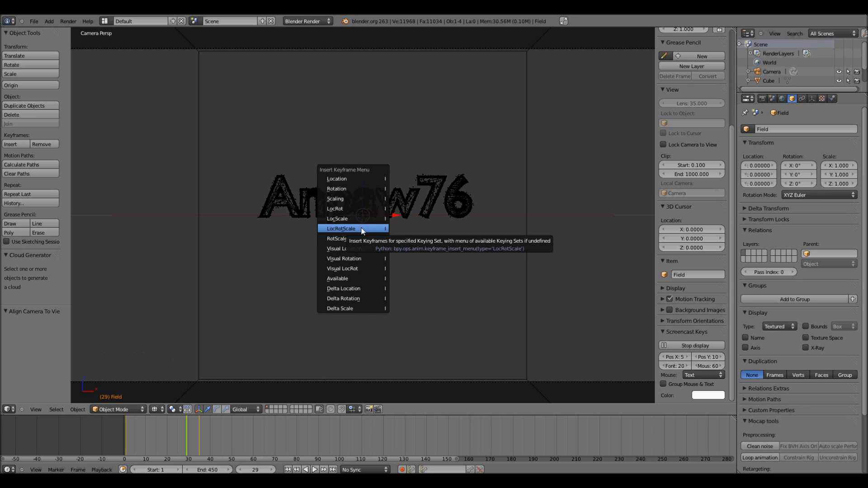
{"action": "left_click", "coordinate": [362, 229]}
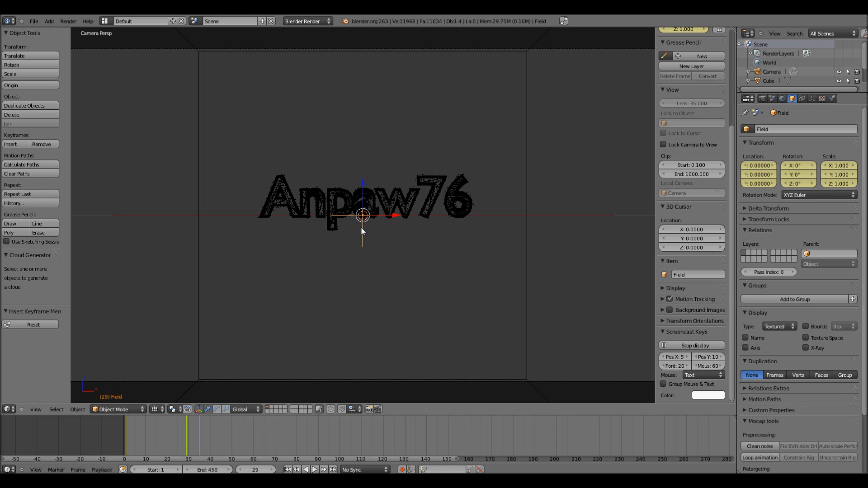
Step: Go to frame 150 and move the turbulence field above the text's first letter, to about X -3.68, Z 1.86
{"action": "left_click", "coordinate": [256, 470]}
{"action": "type", "text": "150"}
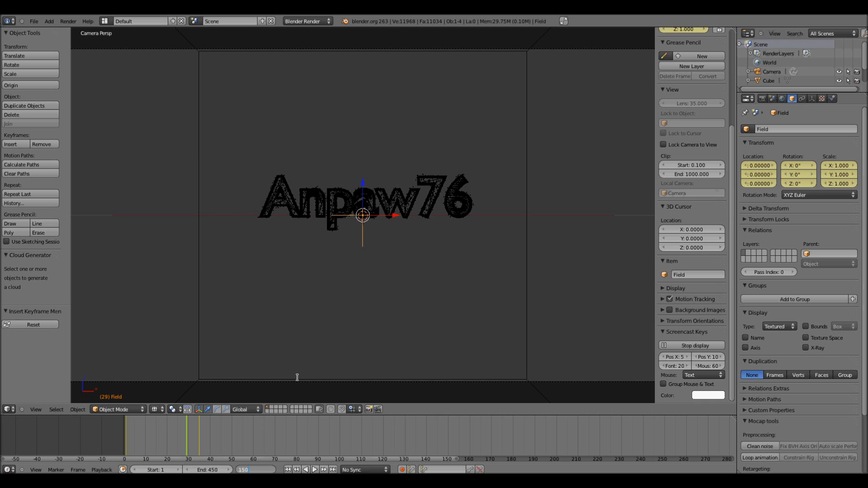
{"action": "key", "text": "Return"}
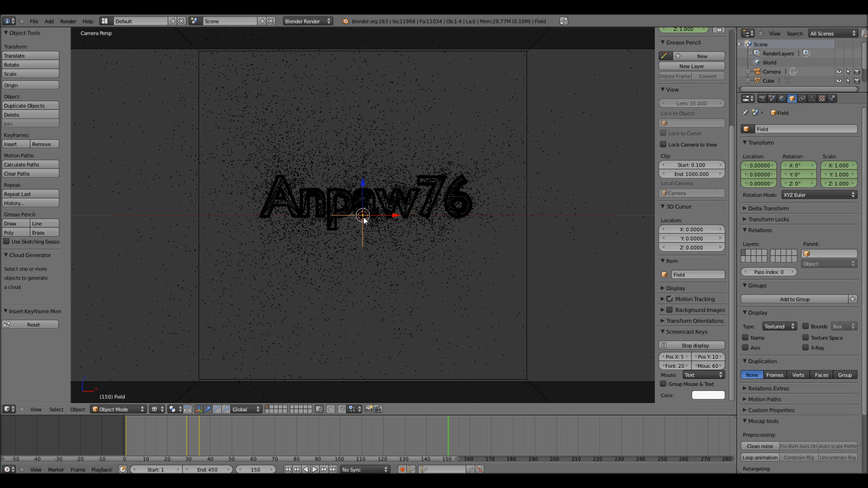
{"action": "key", "text": "g"}
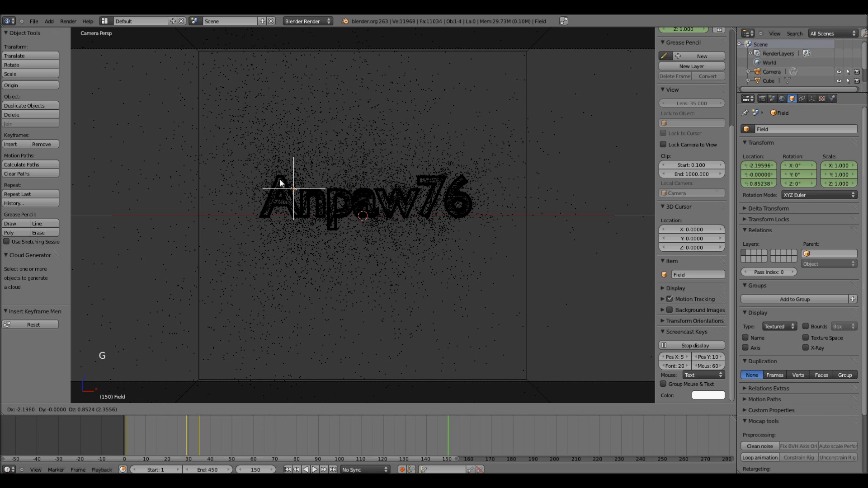
{"action": "left_click", "coordinate": [249, 161]}
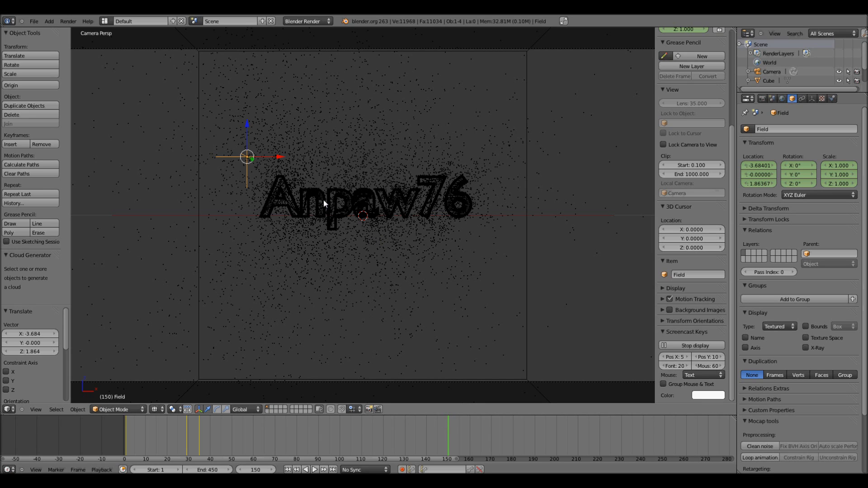
Step: In the top view, move the turbulence field behind the text to about X -3.70, Y 1.12
{"action": "key", "text": "KP_7"}
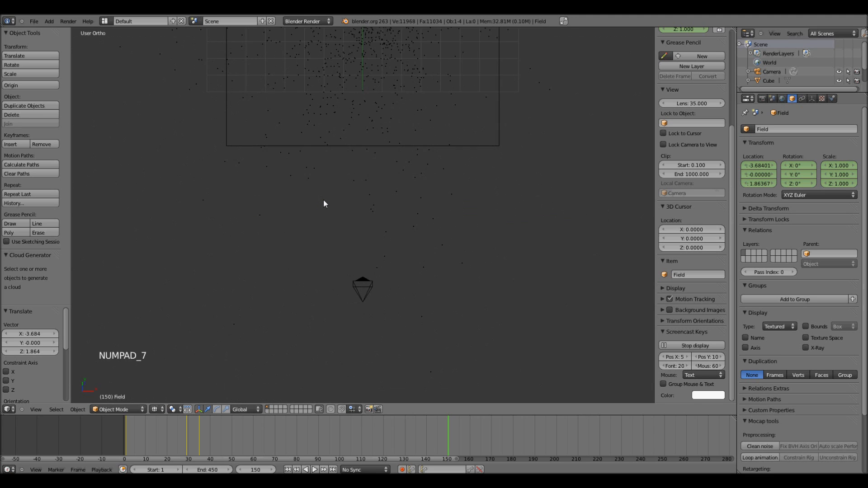
{"action": "scroll", "coordinate": [430, 221], "scroll_direction": "down", "scroll_amount": 2}
{"action": "scroll", "coordinate": [430, 221], "scroll_direction": "up", "scroll_amount": 1}
{"action": "scroll", "coordinate": [425, 215], "scroll_direction": "down", "scroll_amount": 6}
{"action": "middle_click_drag", "start_coordinate": [372, 143], "coordinate": [379, 341], "text": "shift"}
{"action": "scroll", "coordinate": [372, 228], "scroll_direction": "down", "scroll_amount": 1, "text": "shift"}
{"action": "scroll", "coordinate": [372, 227], "scroll_direction": "up", "scroll_amount": 8}
{"action": "scroll", "coordinate": [372, 227], "scroll_direction": "up", "scroll_amount": 1, "text": "shift"}
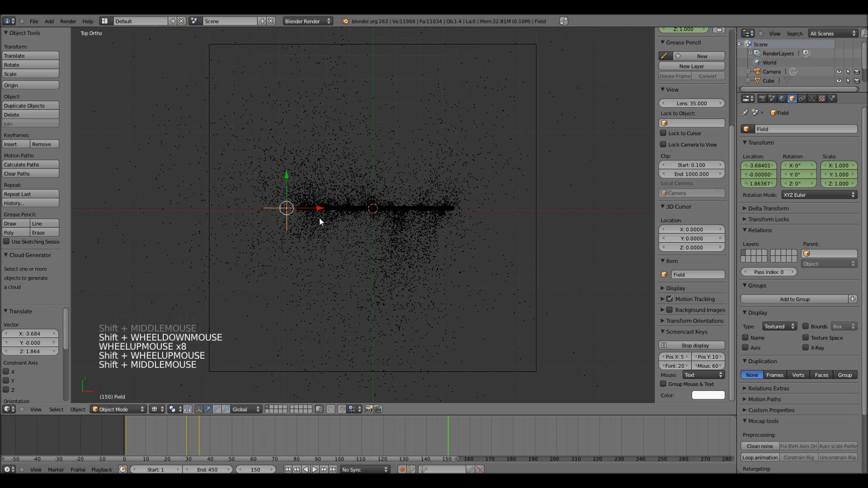
{"action": "key", "text": "g"}
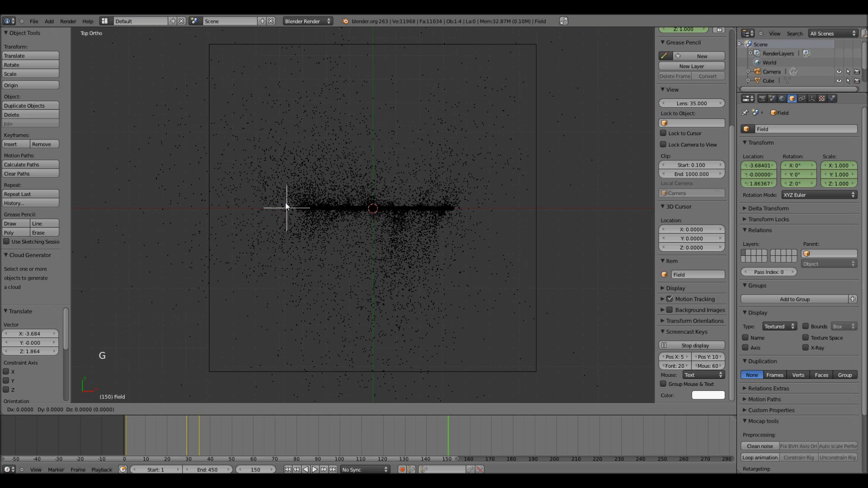
{"action": "left_click", "coordinate": [286, 190]}
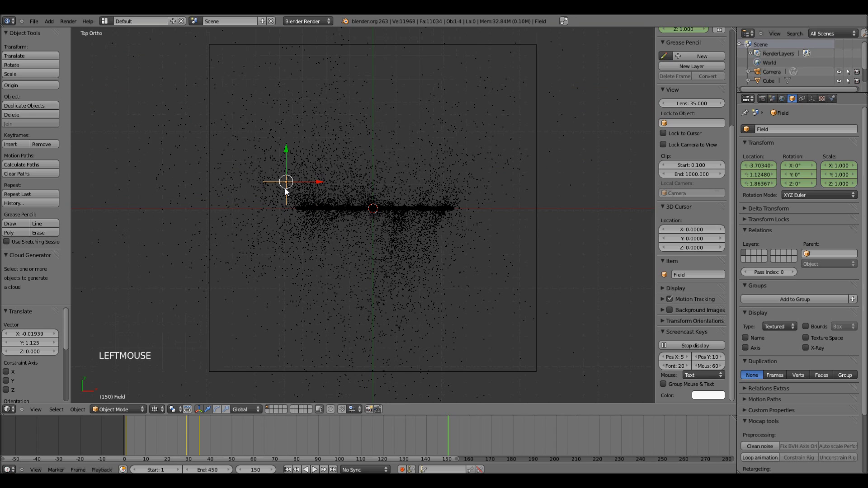
Step: Rotate the turbulence field to about -62° around Z and insert a LocRotScale keyframe at frame 150
{"action": "key", "text": "r"}
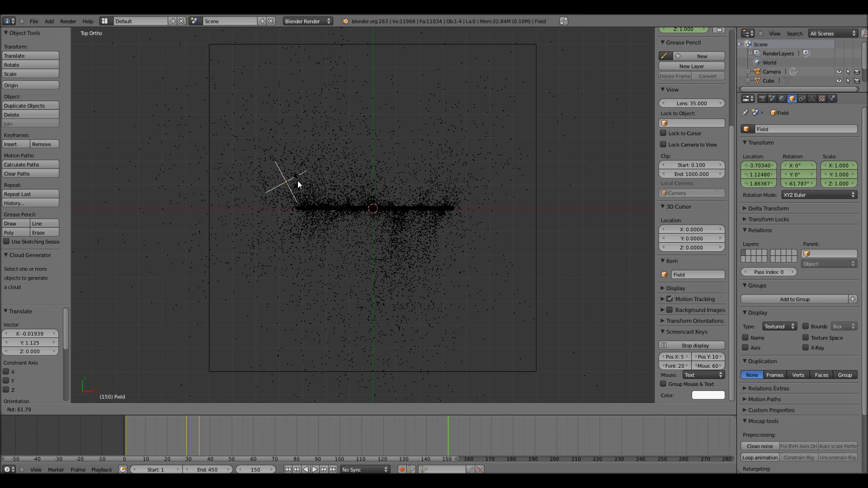
{"action": "left_click", "coordinate": [297, 181]}
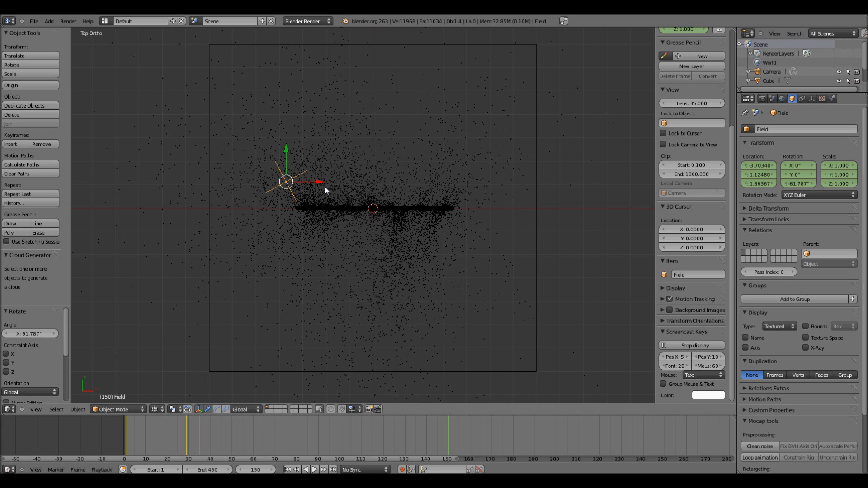
{"action": "key", "text": "i"}
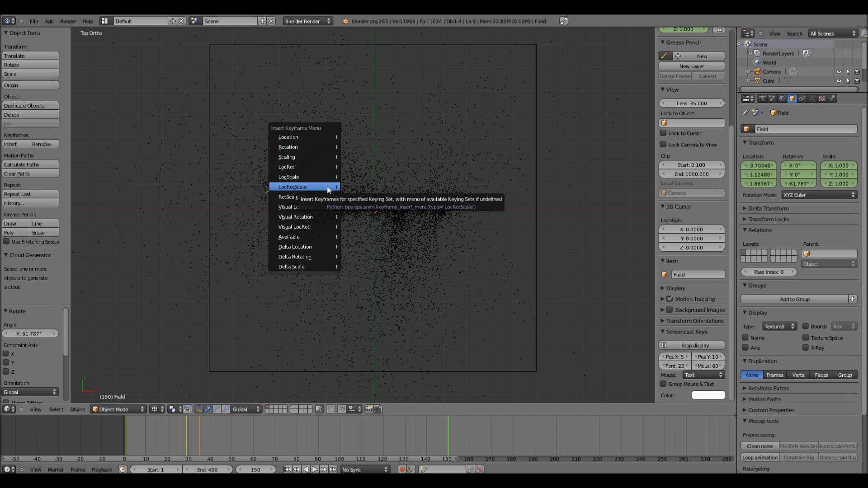
{"action": "left_click", "coordinate": [329, 187]}
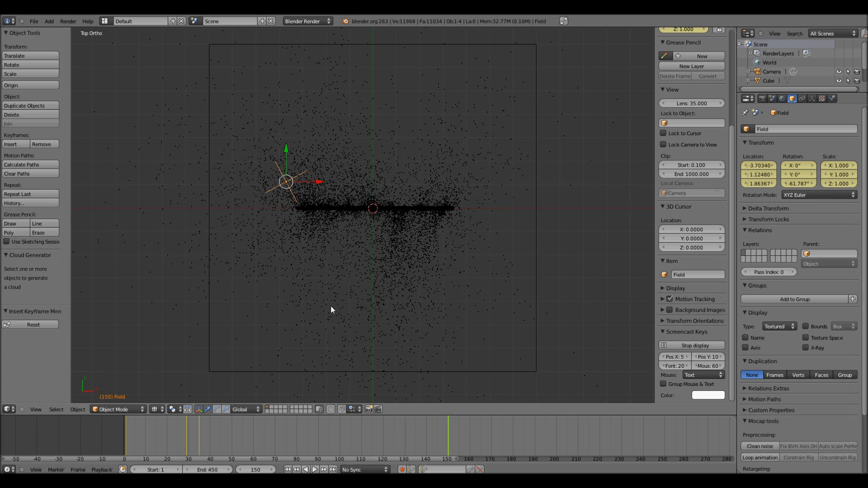
Step: Go to frame 250 and move the turbulence field in front of and below the text, to about X -1.98, Y -2.21, Z -1.43
{"action": "left_click", "coordinate": [256, 470]}
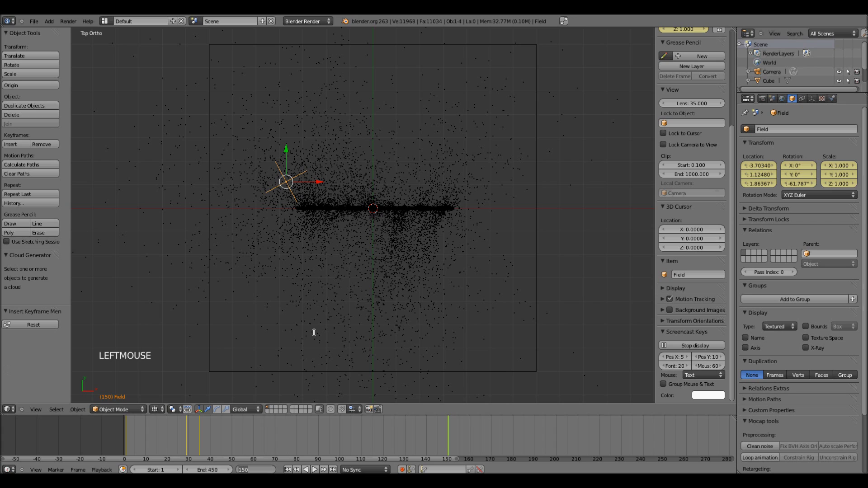
{"action": "type", "text": "250"}
{"action": "key", "text": "Return"}
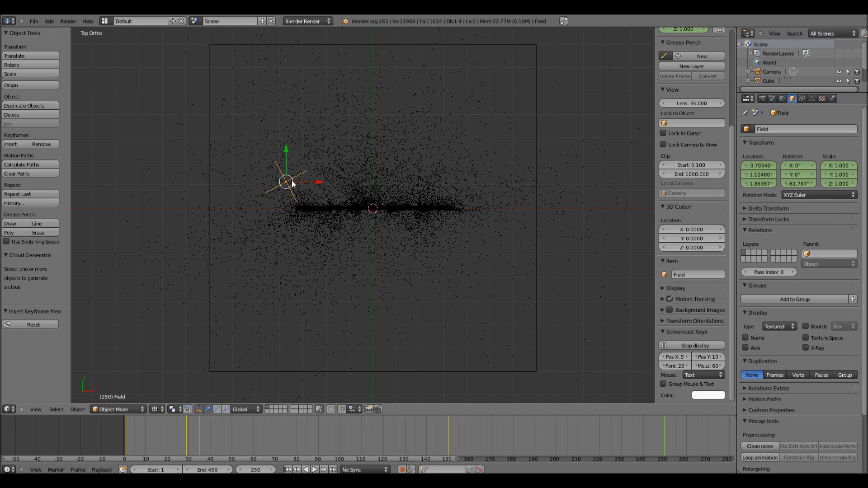
{"action": "key", "text": "g"}
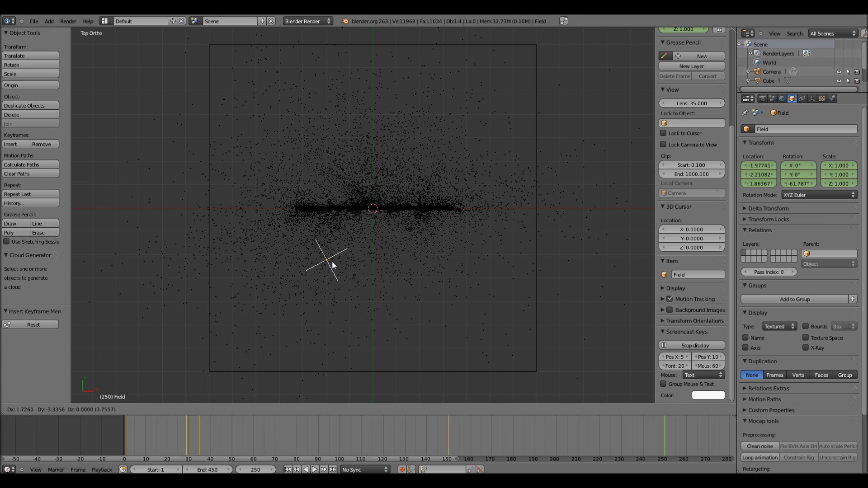
{"action": "left_click", "coordinate": [332, 263]}
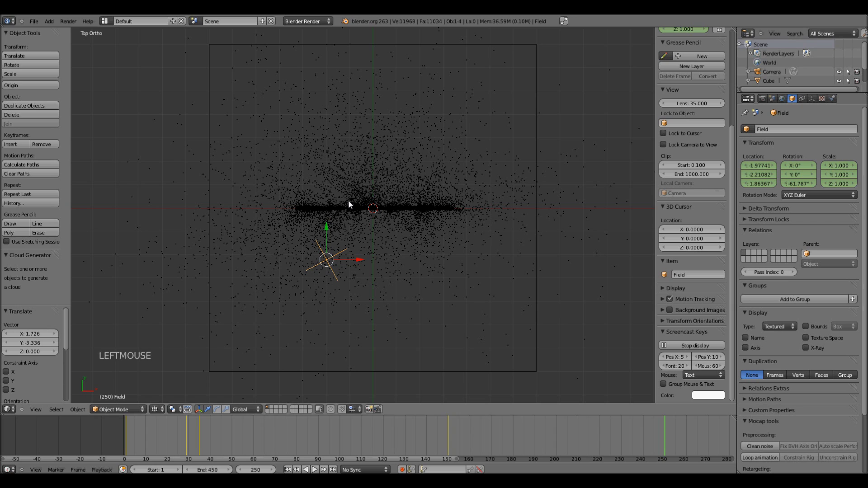
{"action": "key", "text": "KP_1"}
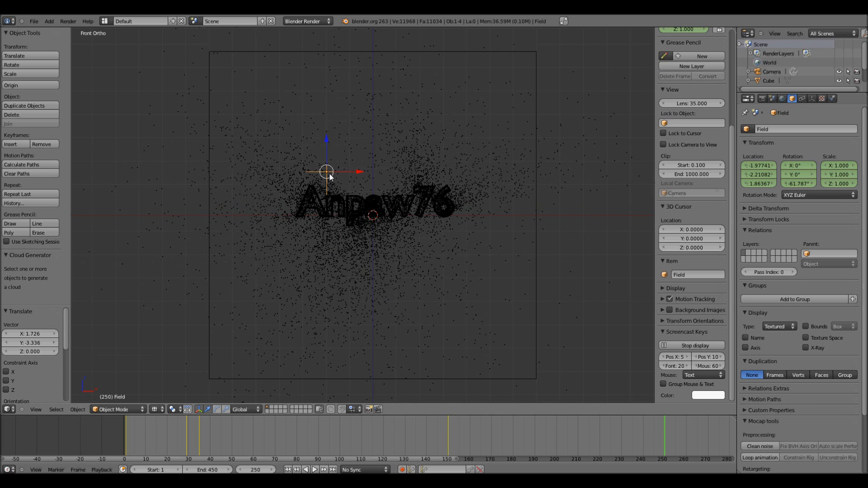
{"action": "key", "text": "g"}
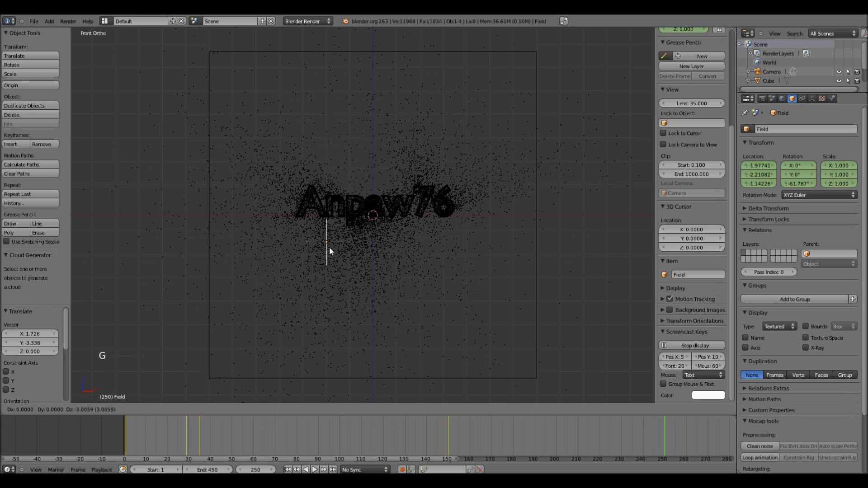
{"action": "left_click", "coordinate": [331, 255]}
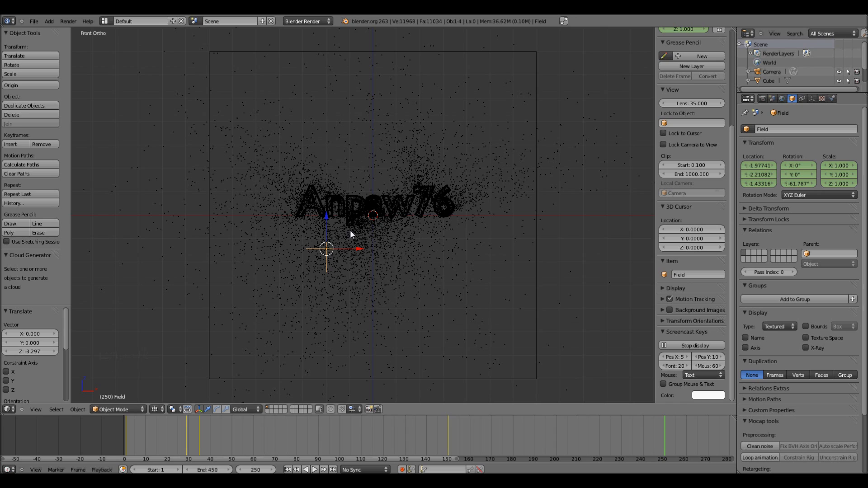
Step: Rotate the turbulence field about 46° in the front view and insert a LocRotScale keyframe at frame 250
{"action": "key", "text": "r"}
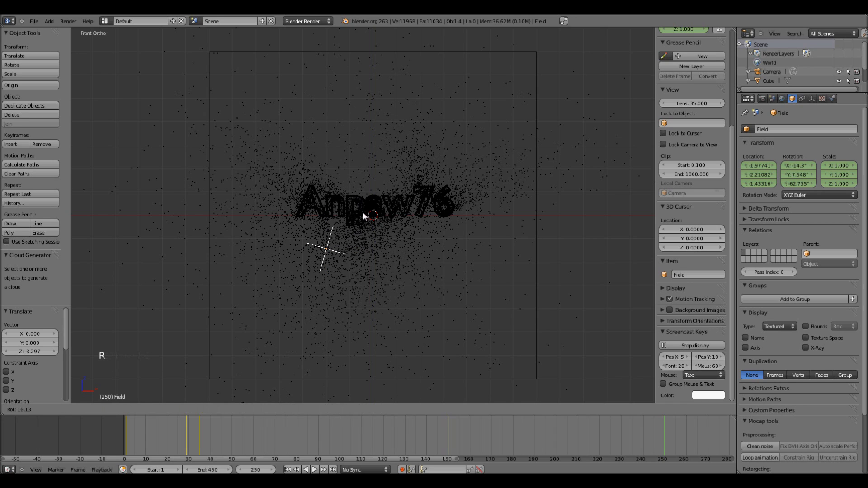
{"action": "left_click", "coordinate": [372, 232]}
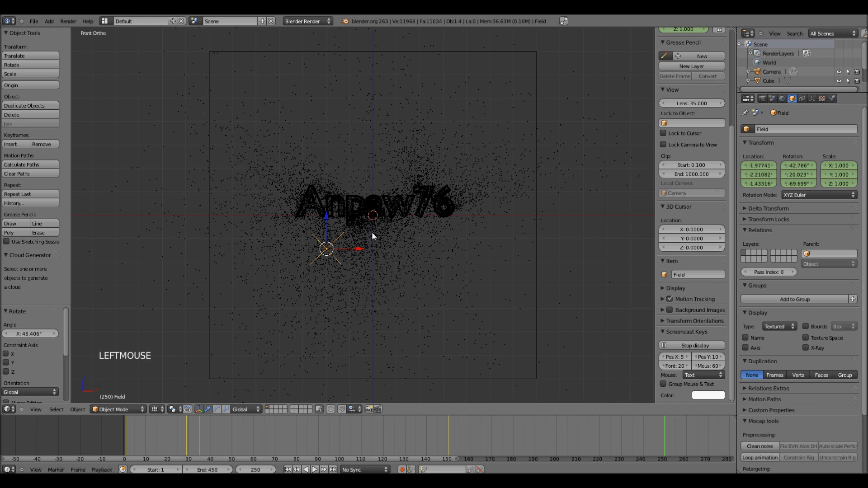
{"action": "key", "text": "i"}
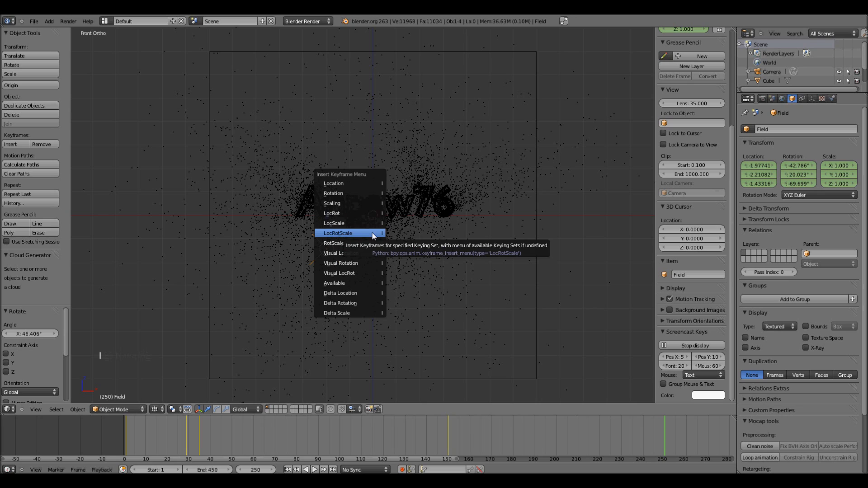
{"action": "left_click", "coordinate": [373, 235]}
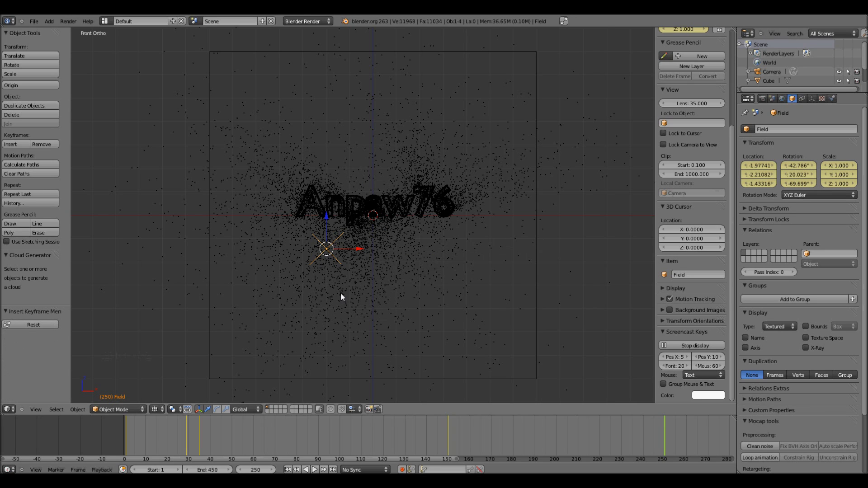
Step: Go to frame 350 and move the turbulence field above and slightly behind the text, to about X 0, Y 0.56, Z 1.24
{"action": "left_click", "coordinate": [268, 470]}
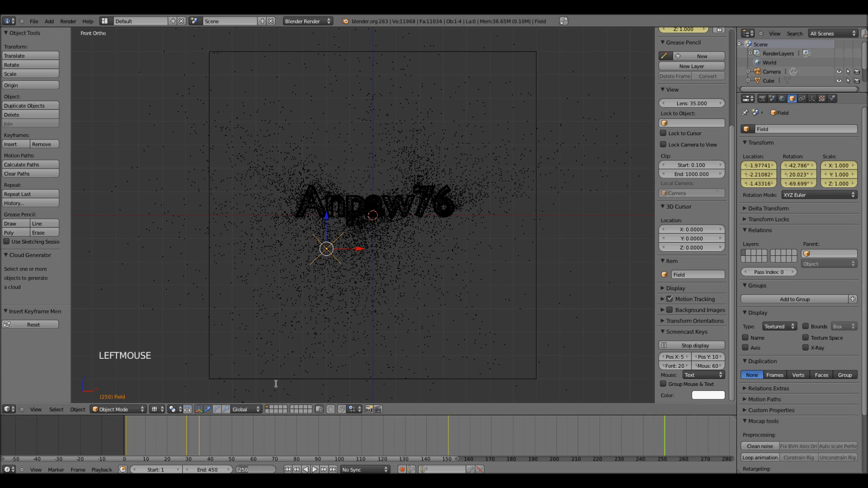
{"action": "type", "text": "35"}
{"action": "key", "text": "Return"}
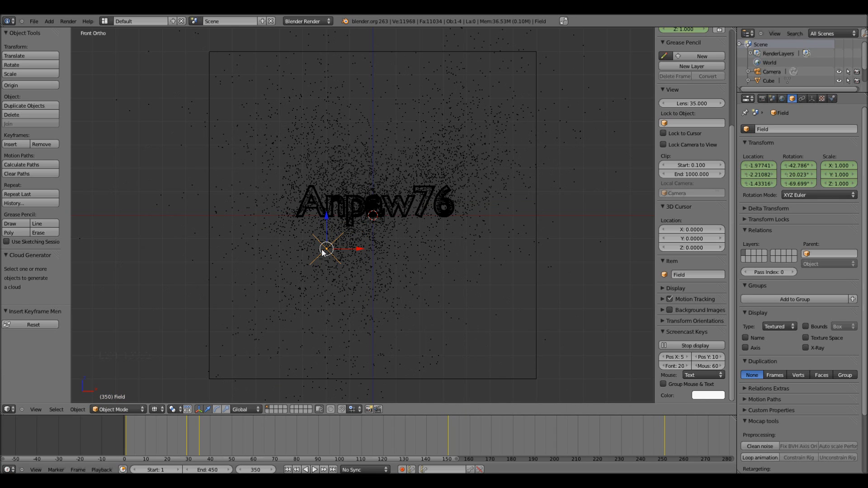
{"action": "key", "text": "g"}
{"action": "left_click", "coordinate": [372, 183]}
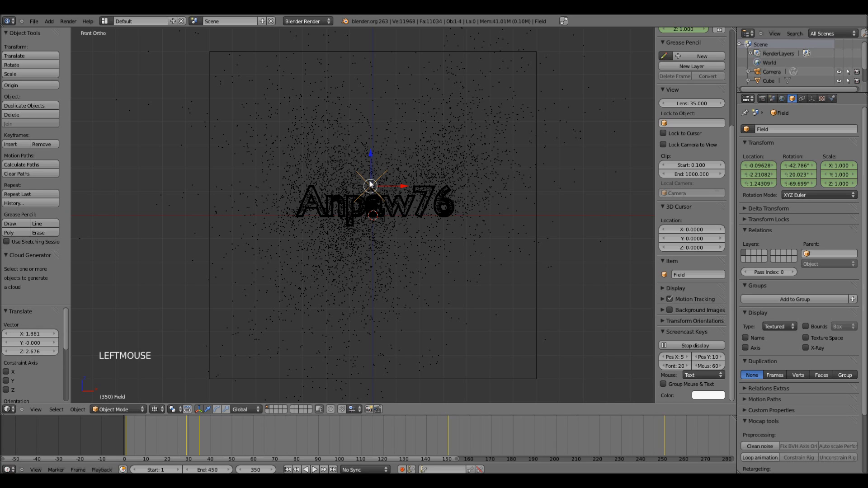
{"action": "key", "text": "KP_7"}
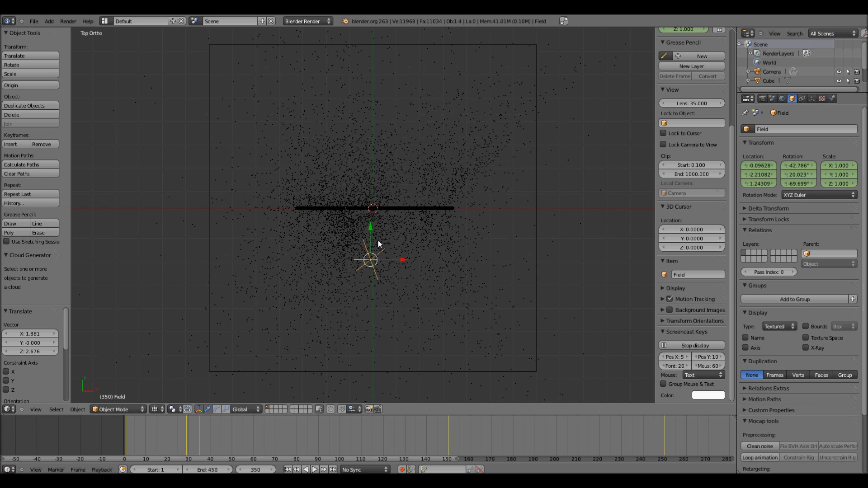
{"action": "key", "text": "g"}
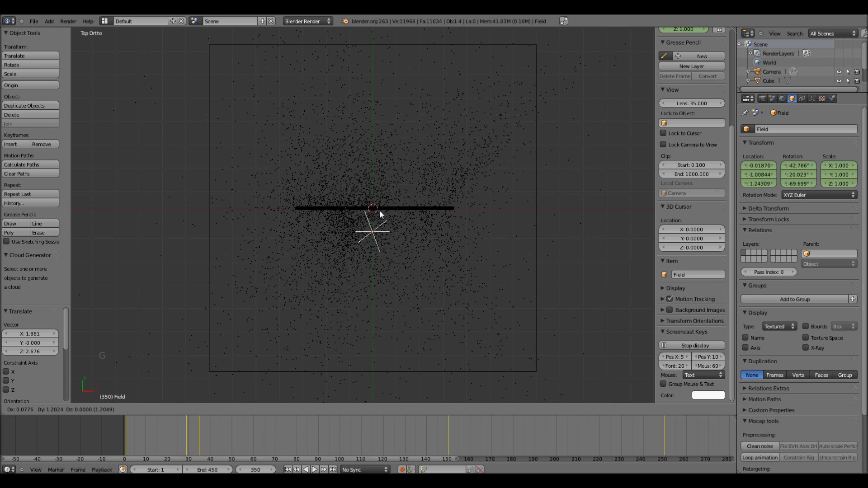
{"action": "left_click", "coordinate": [380, 179]}
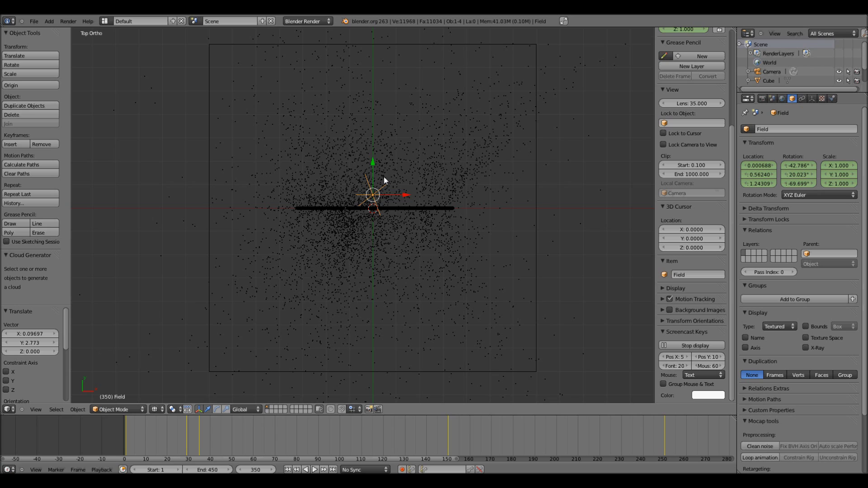
Step: Rotate the turbulence field about 68° in the top view and insert a LocRotScale keyframe at frame 350
{"action": "key", "text": "r"}
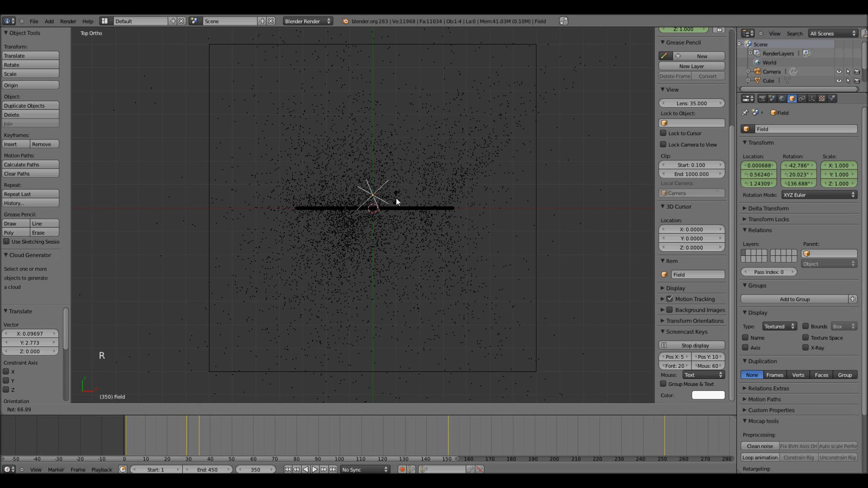
{"action": "left_click", "coordinate": [411, 189]}
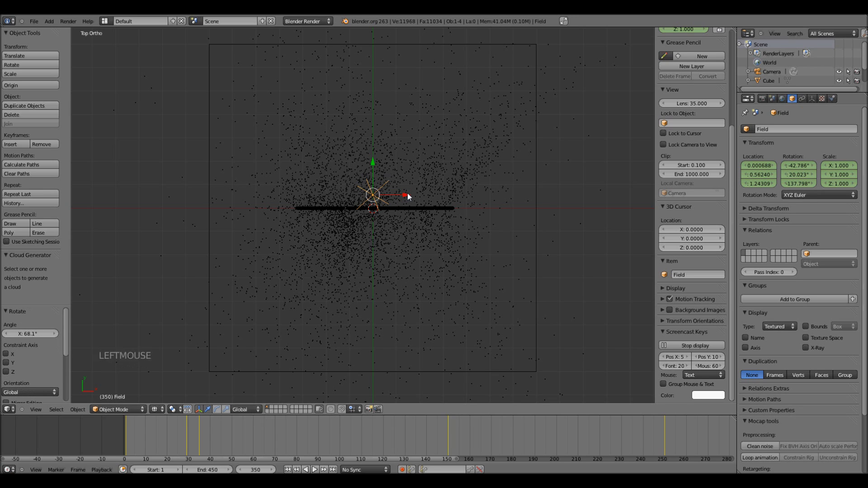
{"action": "key", "text": "i"}
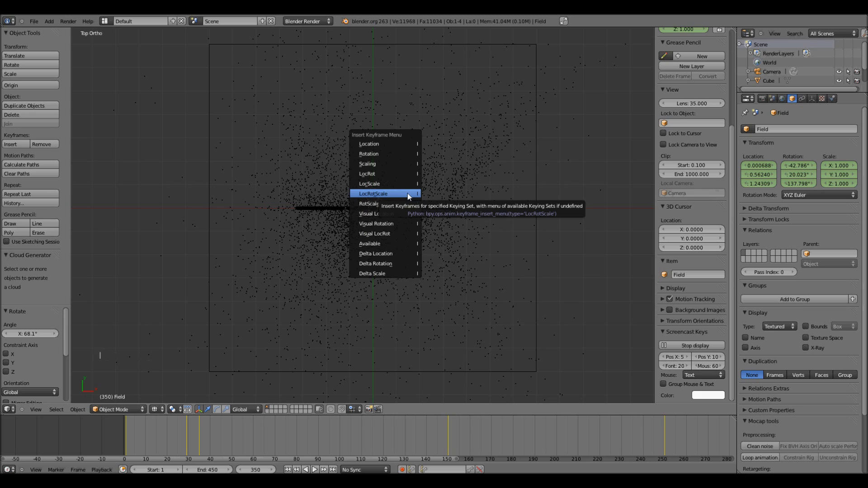
{"action": "left_click", "coordinate": [408, 194]}
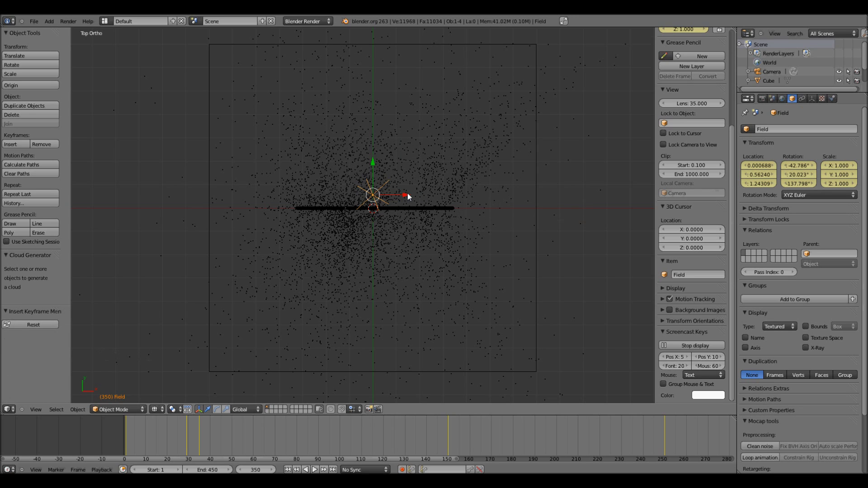
Step: Go to frame 450 and move the turbulence field in front of the text's right end, to about X 3.51, Y -1.07
{"action": "left_click", "coordinate": [258, 468]}
{"action": "type", "text": "450"}
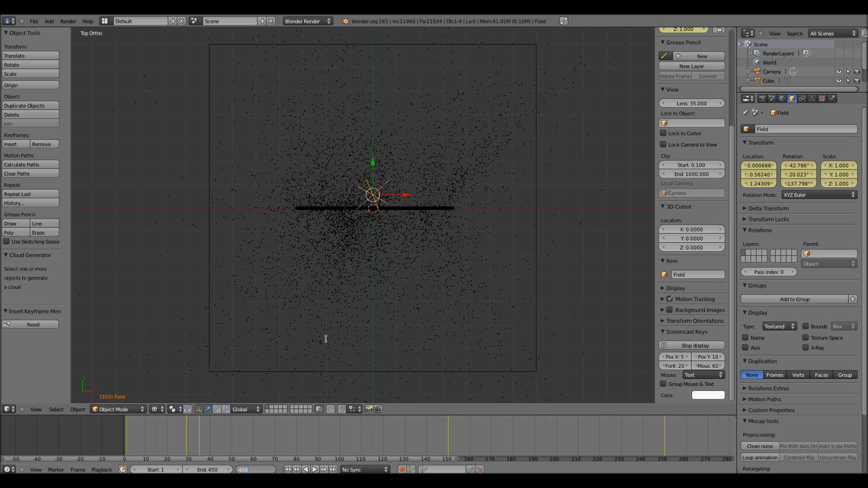
{"action": "key", "text": "Return"}
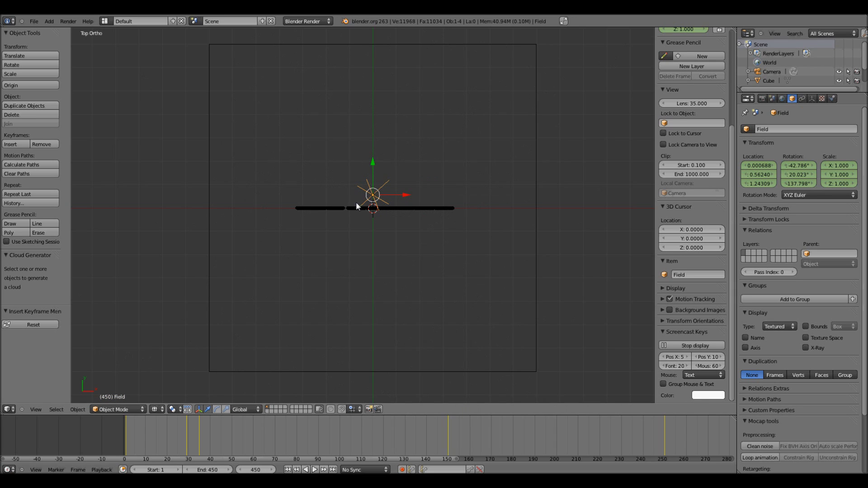
{"action": "key", "text": "g"}
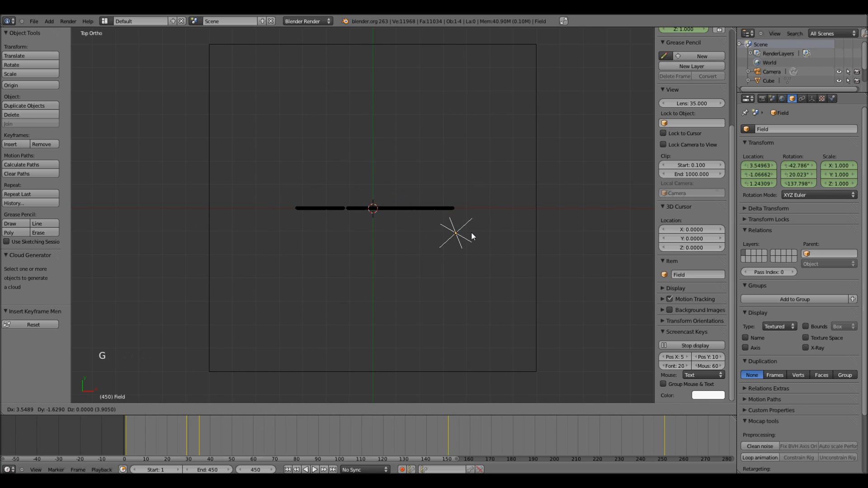
{"action": "left_click", "coordinate": [471, 232]}
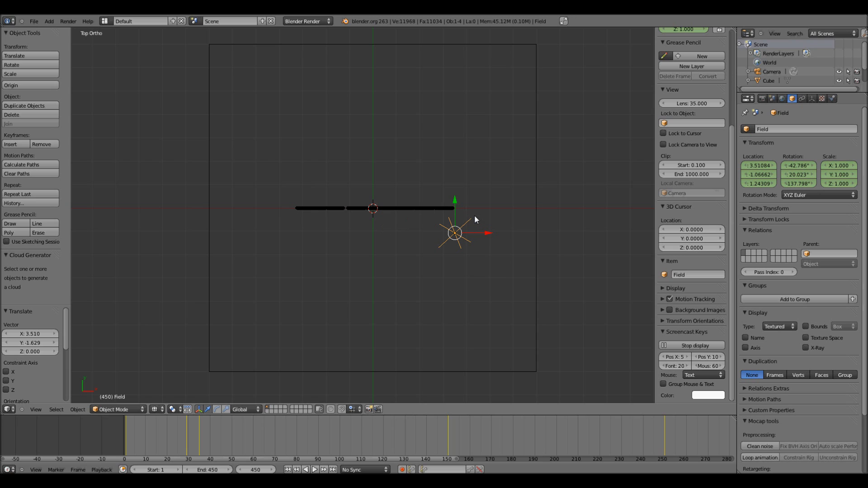
Step: Rotate the turbulence field about 84° in the top view and insert a LocRotScale keyframe at frame 450
{"action": "key", "text": "r"}
{"action": "left_click", "coordinate": [495, 269]}
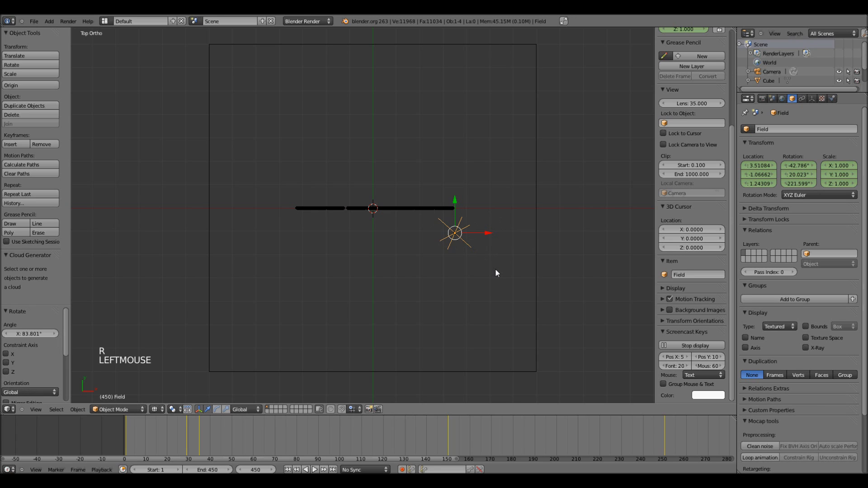
{"action": "key", "text": "i"}
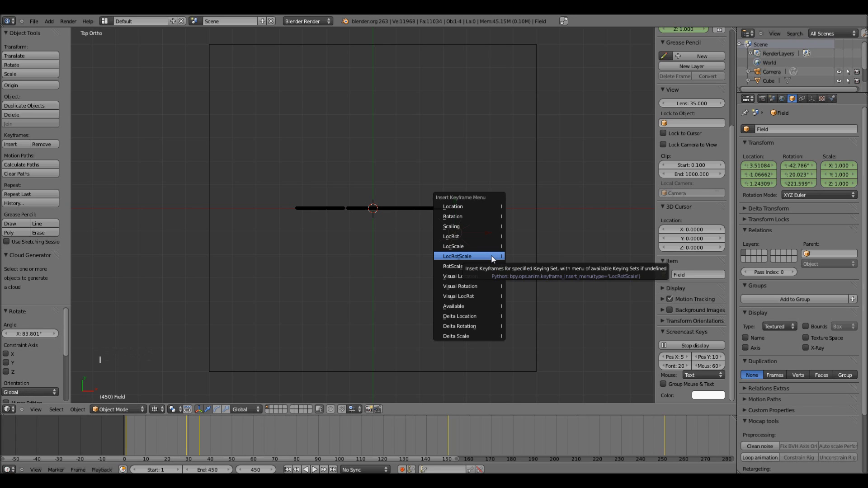
{"action": "left_click", "coordinate": [493, 257]}
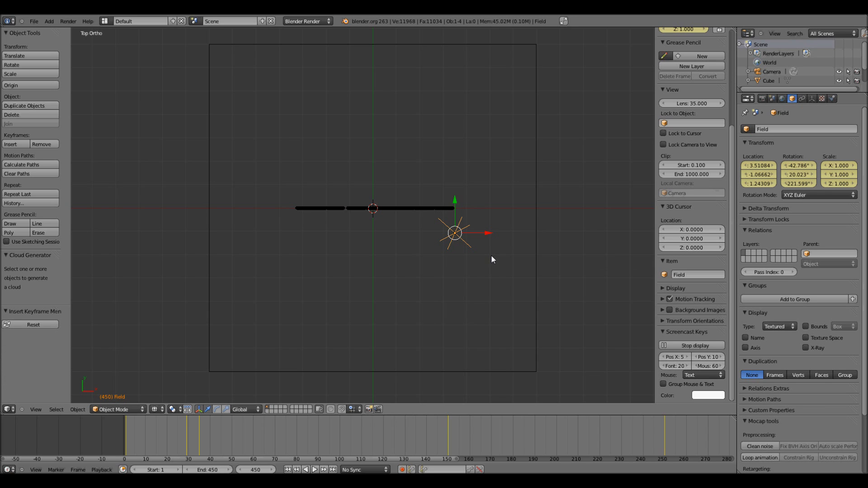
Step: Select the text in the camera view and play the particle animation from frame 1 to check the dissolve
{"action": "key", "text": "KP_0"}
{"action": "scroll", "coordinate": [484, 249], "scroll_direction": "down", "scroll_amount": 3}
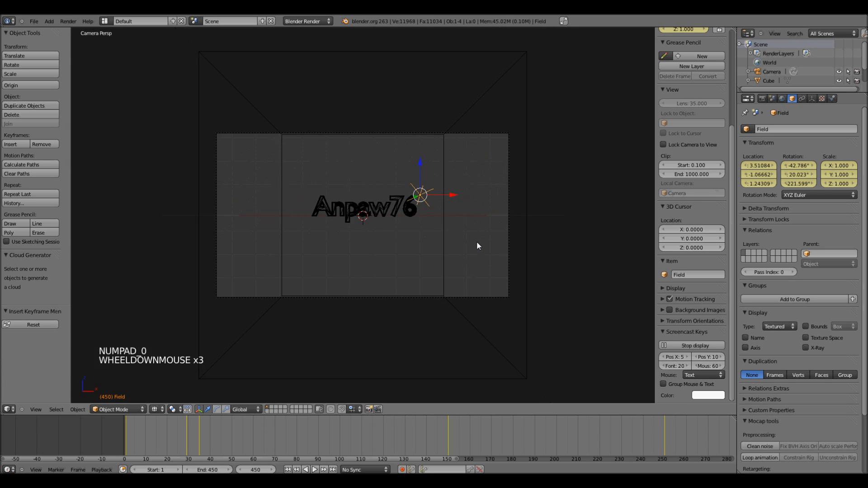
{"action": "right_click", "coordinate": [379, 211]}
{"action": "left_click", "coordinate": [258, 470]}
{"action": "type", "text": "1"}
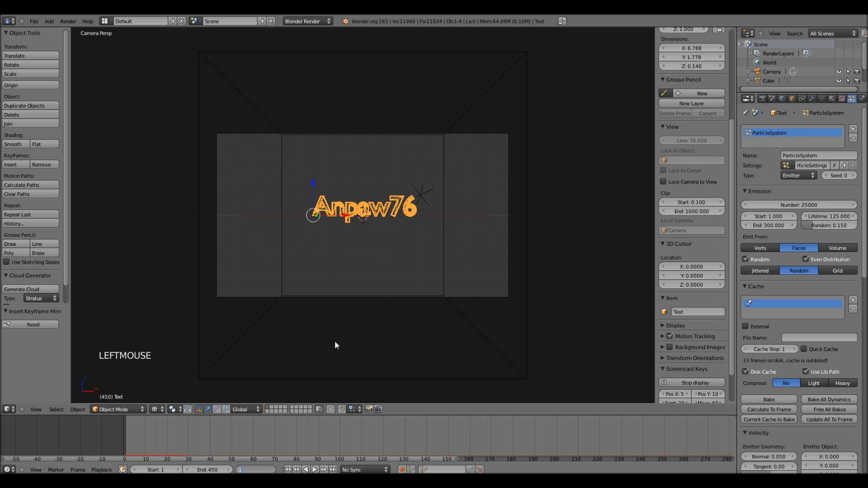
{"action": "key", "text": "Return"}
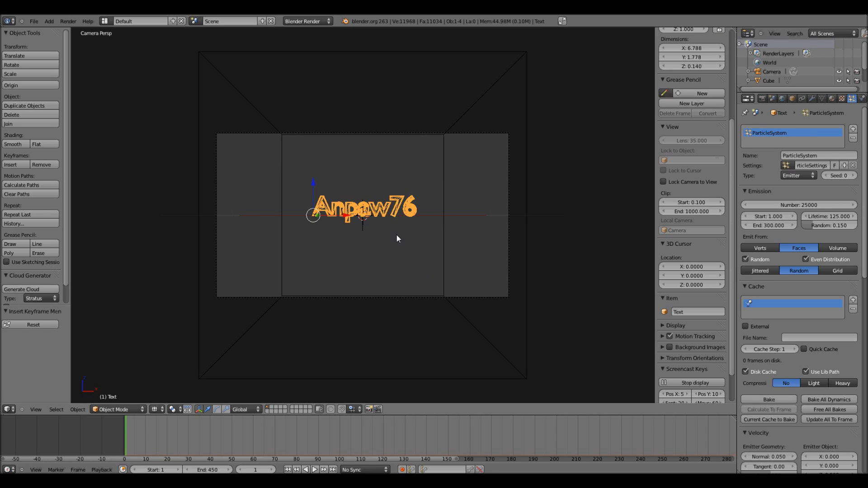
{"action": "key", "text": "alt+a"}
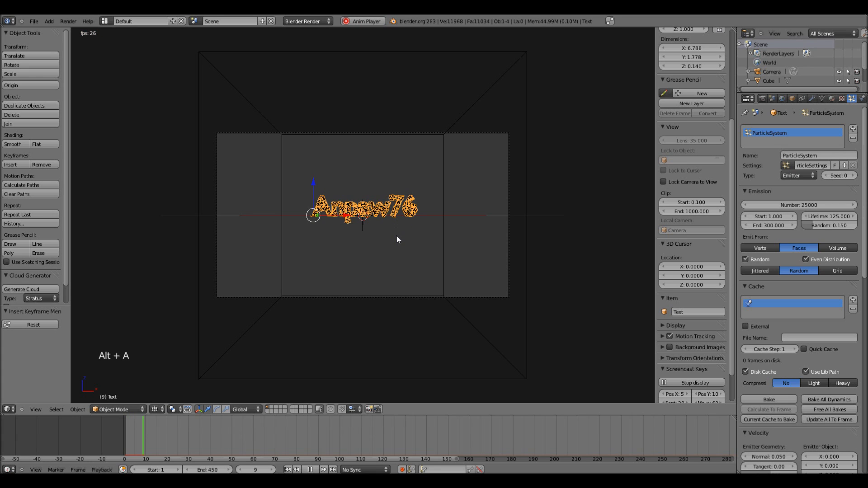
{"action": "scroll", "coordinate": [397, 235], "scroll_direction": "up", "scroll_amount": 1}
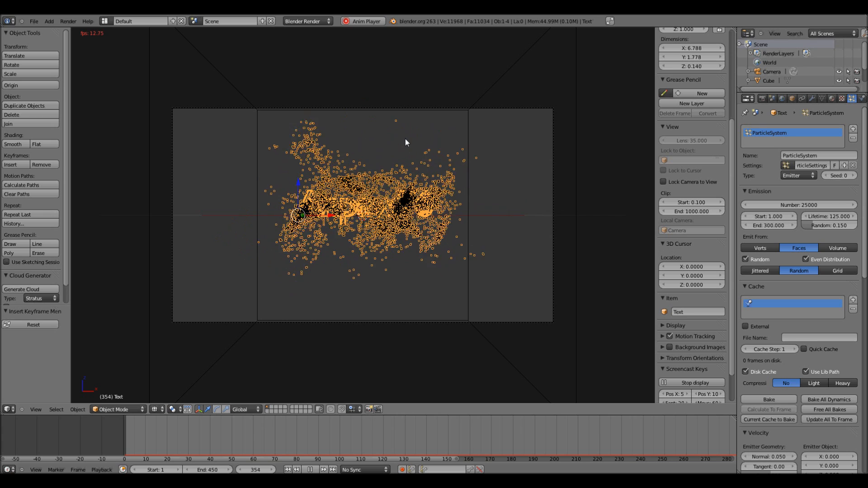
{"action": "key", "text": "Escape"}
Step: Fly the camera back to about Y -21.55 and raise it to about Z 0.53
{"action": "right_click", "coordinate": [413, 110]}
{"action": "right_click", "coordinate": [484, 108]}
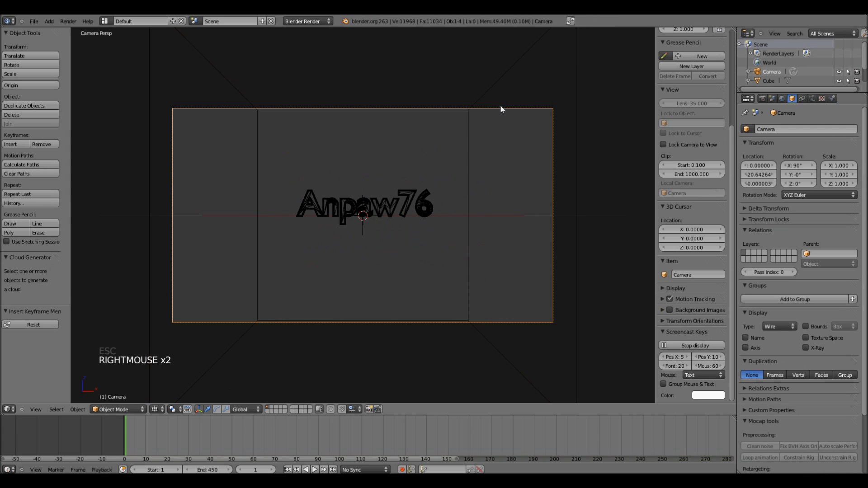
{"action": "key", "text": "shift+f"}
{"action": "scroll", "coordinate": [364, 219], "scroll_direction": "down", "scroll_amount": 2}
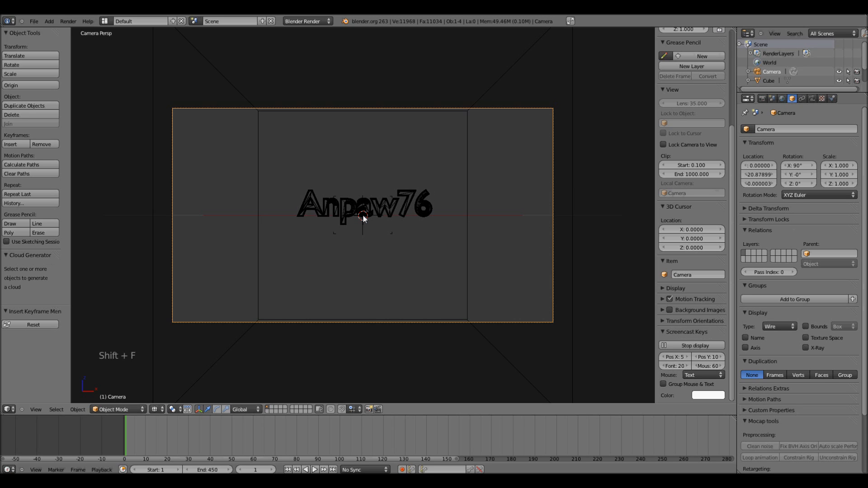
{"action": "left_click", "coordinate": [373, 232]}
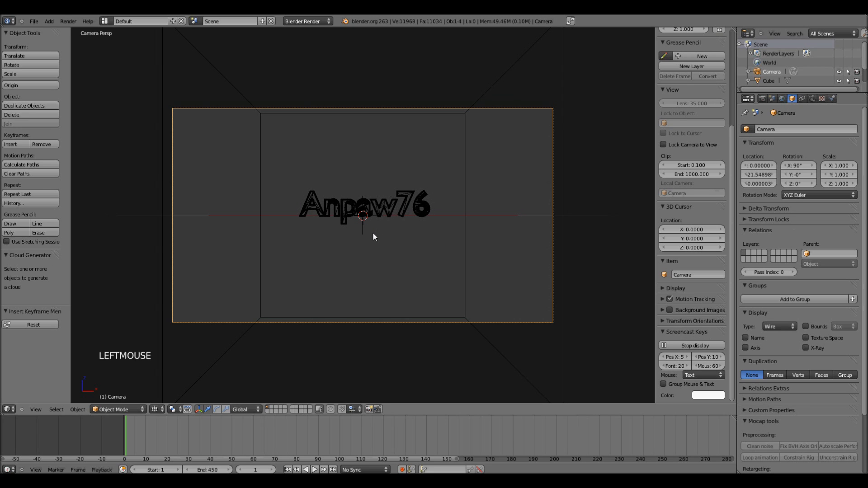
{"action": "key", "text": "g"}
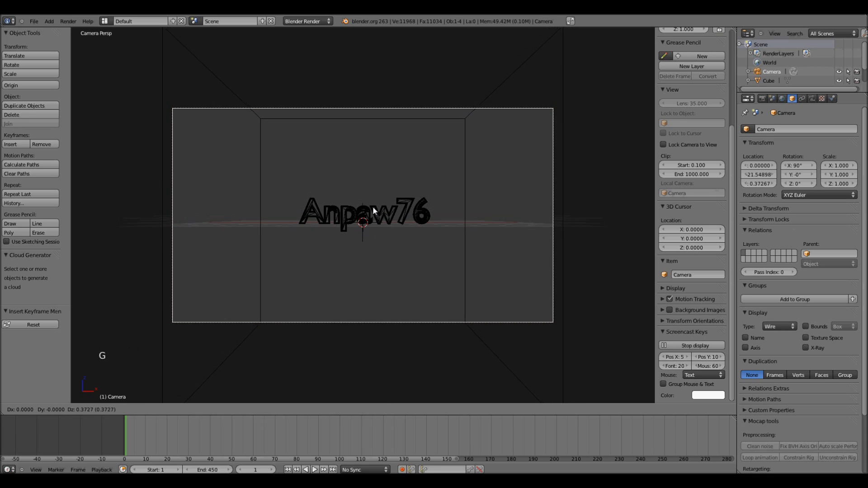
{"action": "left_click", "coordinate": [373, 195]}
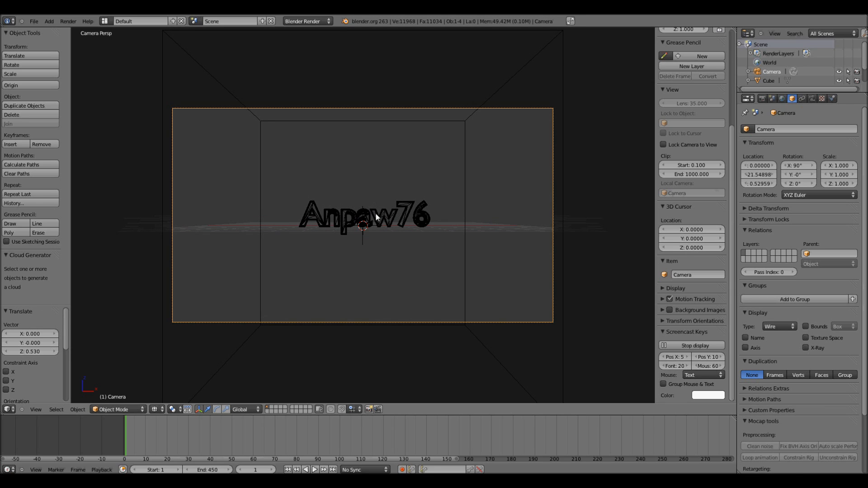
Step: Select the text and replay the particle animation to check the new camera framing
{"action": "right_click", "coordinate": [376, 217]}
{"action": "right_click", "coordinate": [377, 217]}
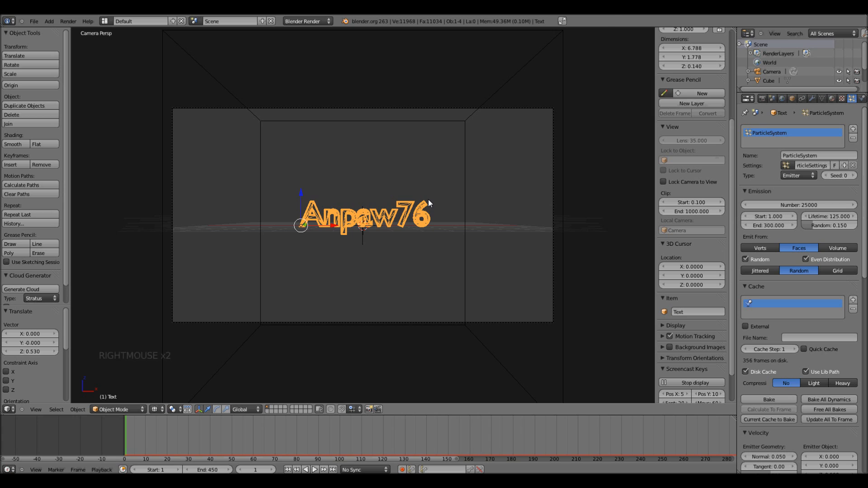
{"action": "key", "text": "alt+a"}
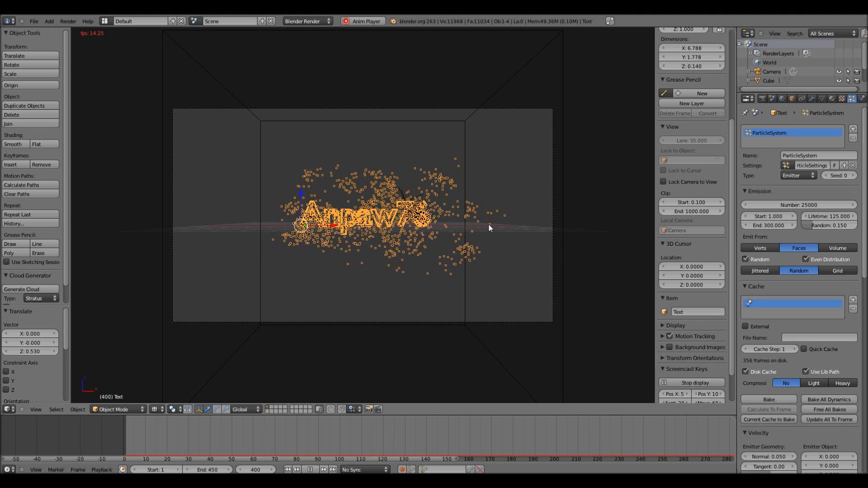
{"action": "key", "text": "Escape"}
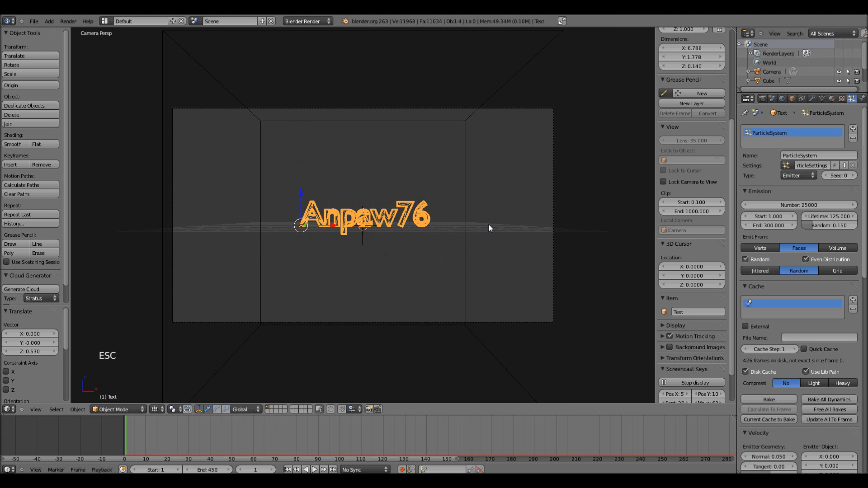
Step: Save the file over the existing version and set the text's particle number to 2000000
{"action": "key", "text": "ctrl+s"}
{"action": "left_click", "coordinate": [463, 230]}
{"action": "left_click", "coordinate": [799, 206]}
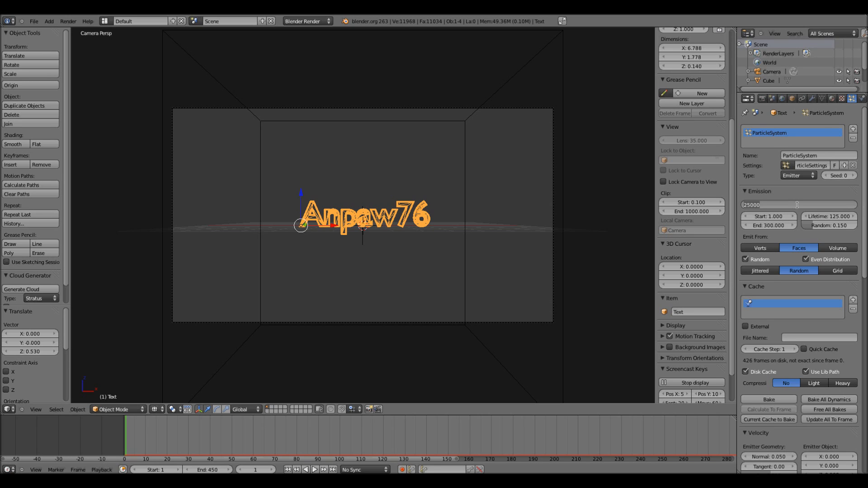
{"action": "type", "text": "2000000"}
{"action": "key", "text": "Return"}
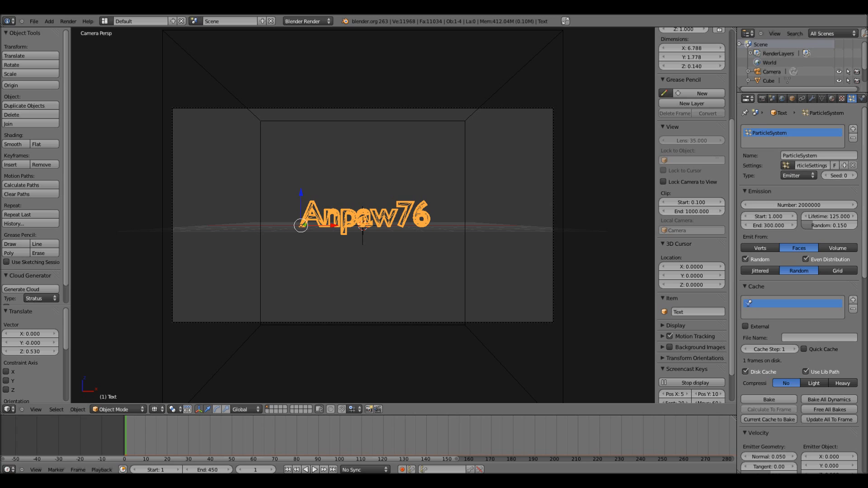
Step: Free all existing physics bakes and bake all dynamics for the particle system
{"action": "left_click_drag", "start_coordinate": [864, 221], "coordinate": [865, 267]}
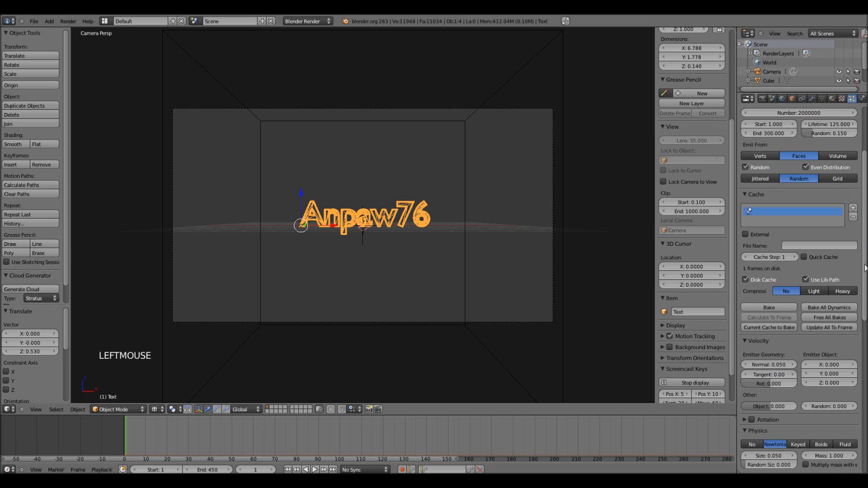
{"action": "left_click", "coordinate": [827, 317]}
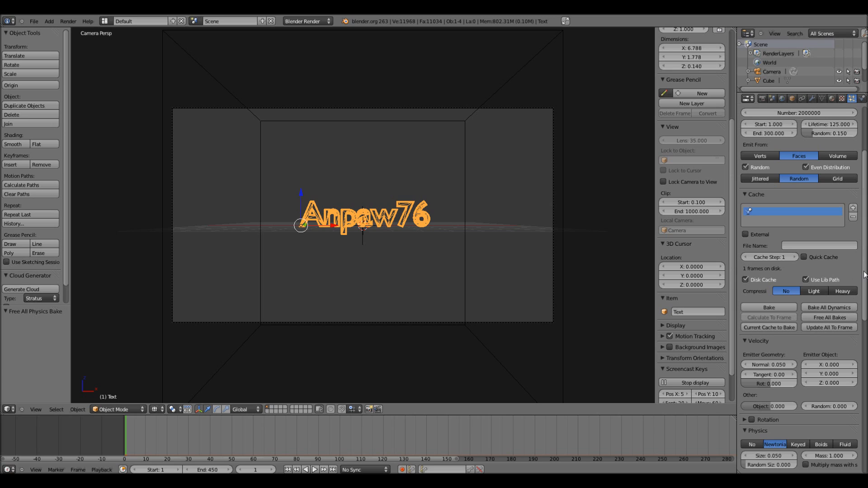
{"action": "left_click", "coordinate": [841, 307]}
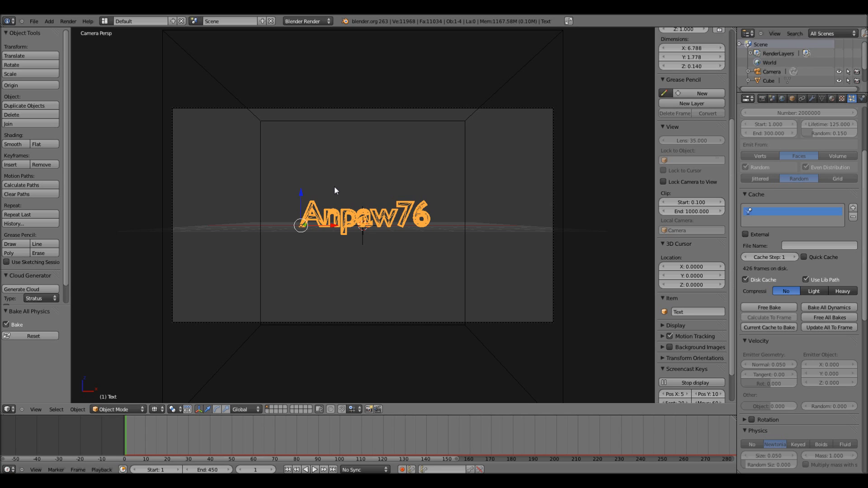
Step: Go to frame 20 and examine the baked particles on the text up close
{"action": "scroll", "coordinate": [336, 189], "scroll_direction": "up", "scroll_amount": 1}
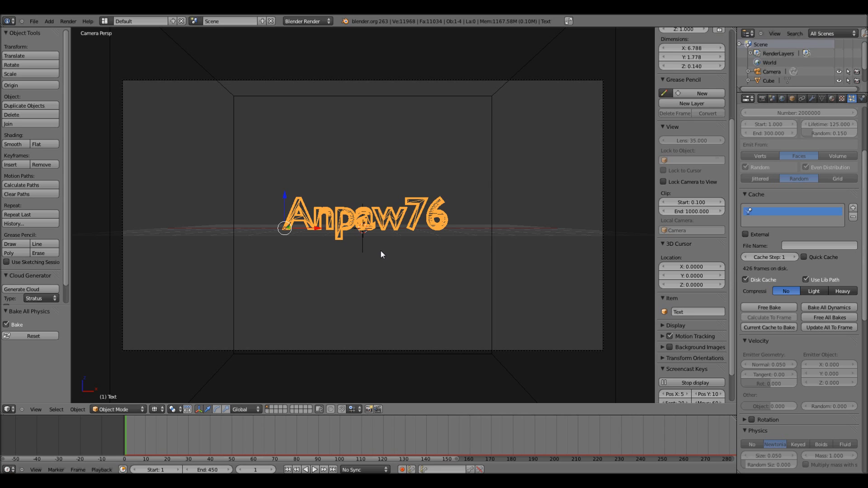
{"action": "left_click", "coordinate": [261, 470]}
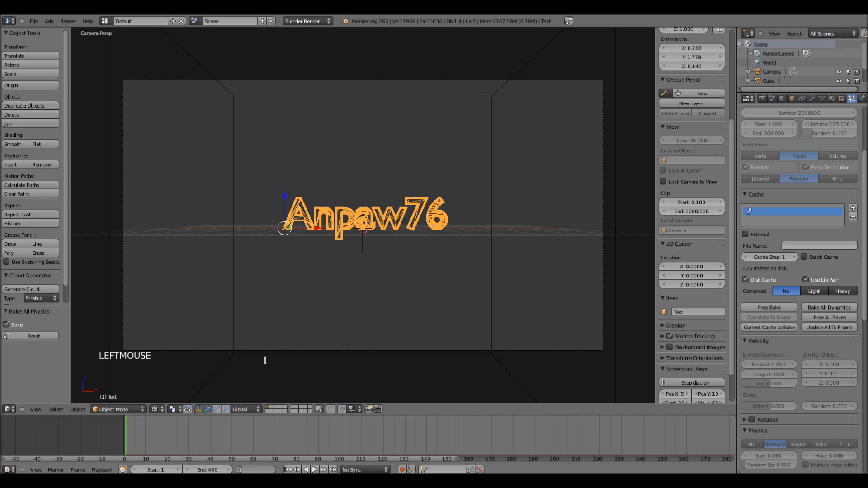
{"action": "type", "text": "20"}
{"action": "key", "text": "Return"}
{"action": "scroll", "coordinate": [326, 229], "scroll_direction": "up", "scroll_amount": 7}
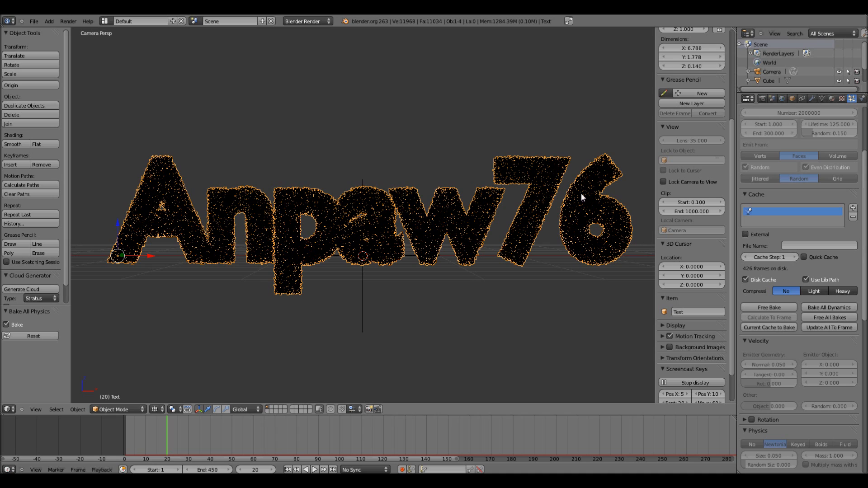
{"action": "scroll", "coordinate": [569, 254], "scroll_direction": "down", "scroll_amount": 2}
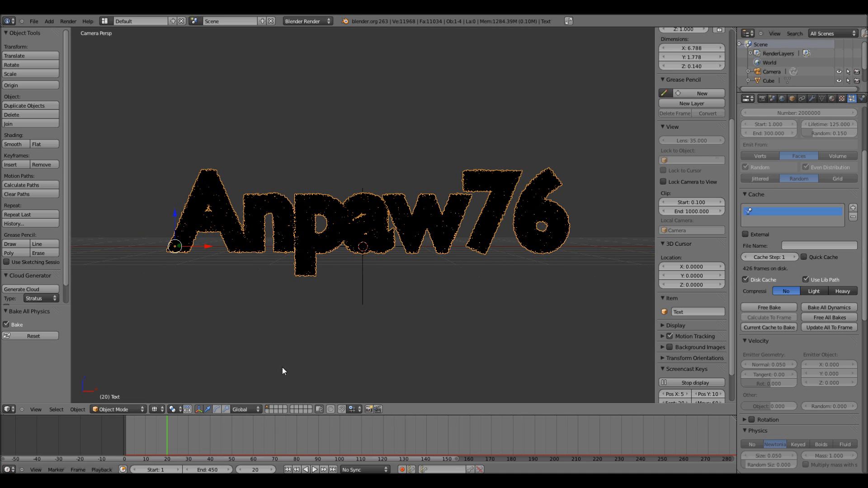
Step: Check the baked particles on the text at frames 30 and 40
{"action": "left_click", "coordinate": [285, 420]}
{"action": "double_click", "coordinate": [255, 470]}
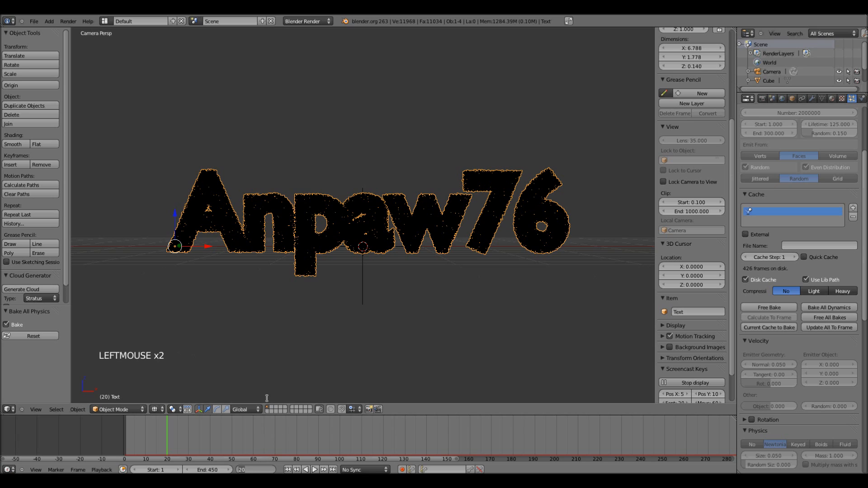
{"action": "type", "text": "30"}
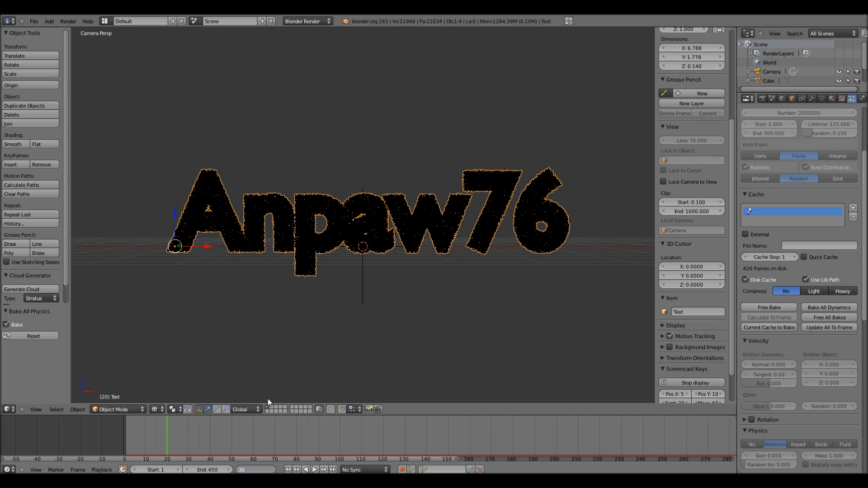
{"action": "key", "text": "Return"}
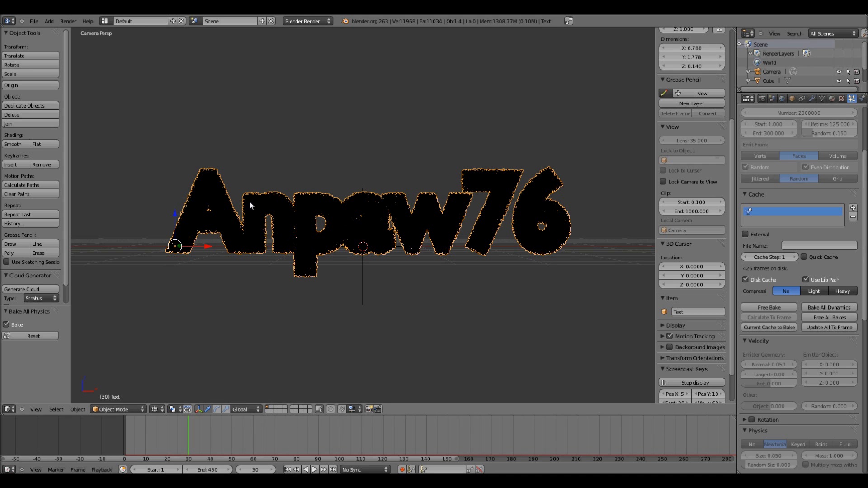
{"action": "left_click", "coordinate": [258, 470]}
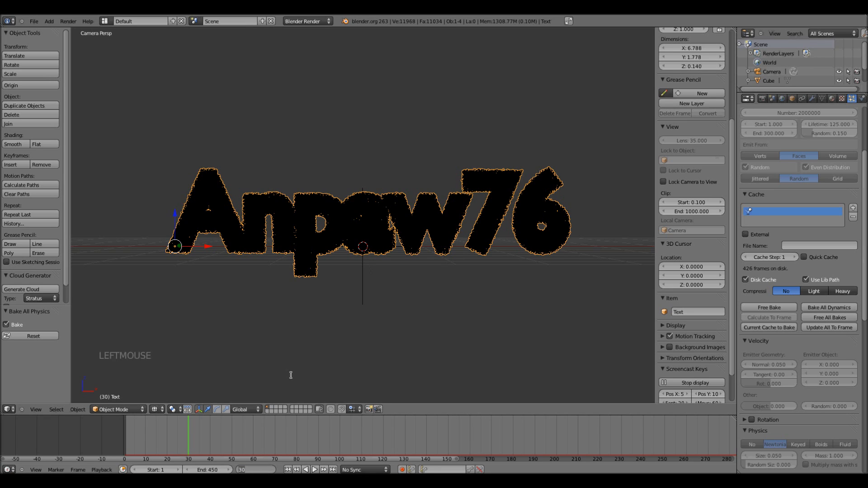
{"action": "type", "text": "40"}
{"action": "key", "text": "Return"}
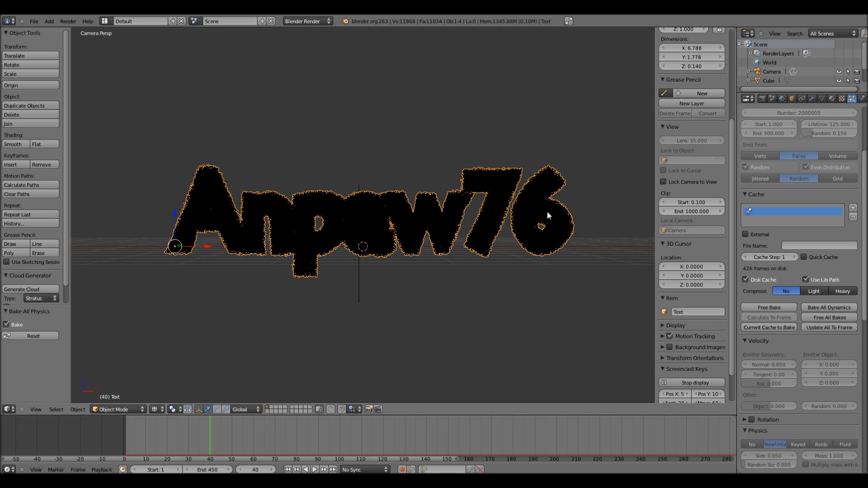
Step: Check how the particles drift away from the text at frames 70 and 150
{"action": "left_click", "coordinate": [256, 469]}
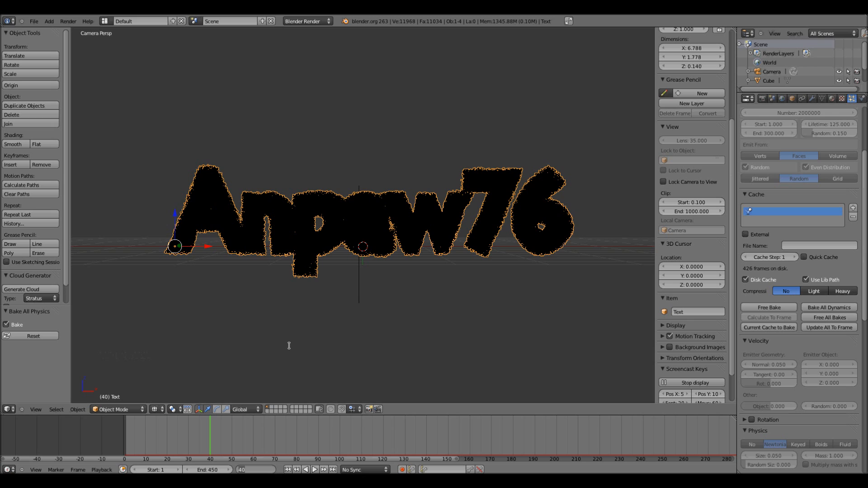
{"action": "type", "text": "70"}
{"action": "key", "text": "Return"}
{"action": "scroll", "coordinate": [324, 248], "scroll_direction": "down", "scroll_amount": 1}
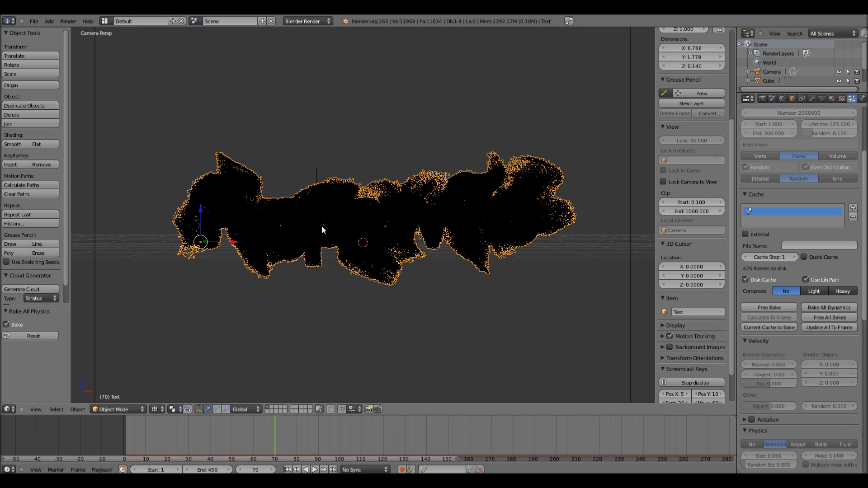
{"action": "left_click", "coordinate": [256, 470]}
{"action": "type", "text": "1"}
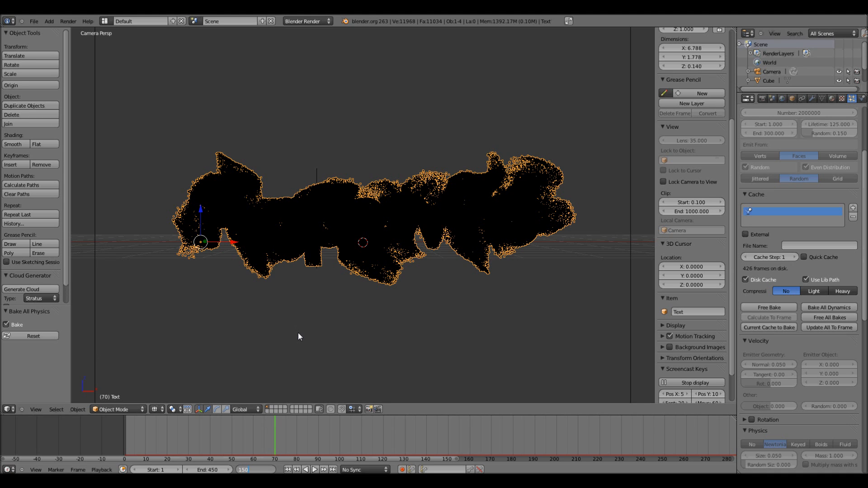
{"action": "key", "text": "Return"}
{"action": "scroll", "coordinate": [334, 267], "scroll_direction": "down", "scroll_amount": 4}
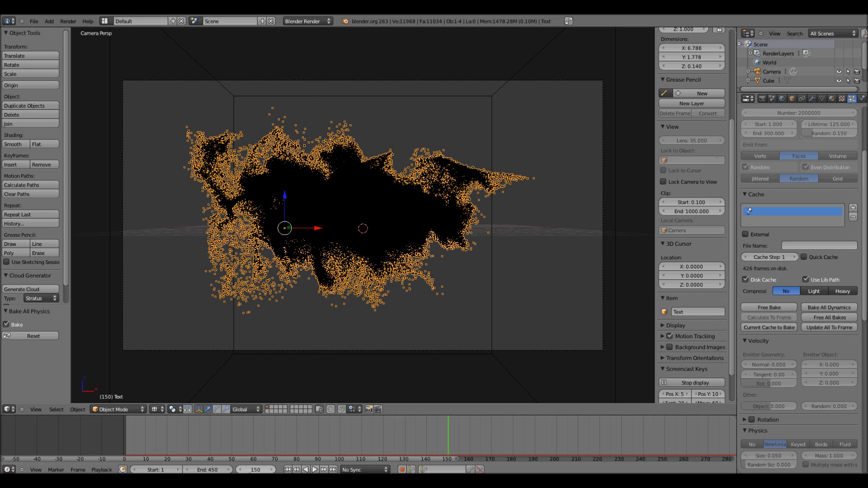
Step: Go to frame 250 to examine the particle spread within the camera frame
{"action": "left_click", "coordinate": [255, 469]}
{"action": "type", "text": "250"}
{"action": "key", "text": "Return"}
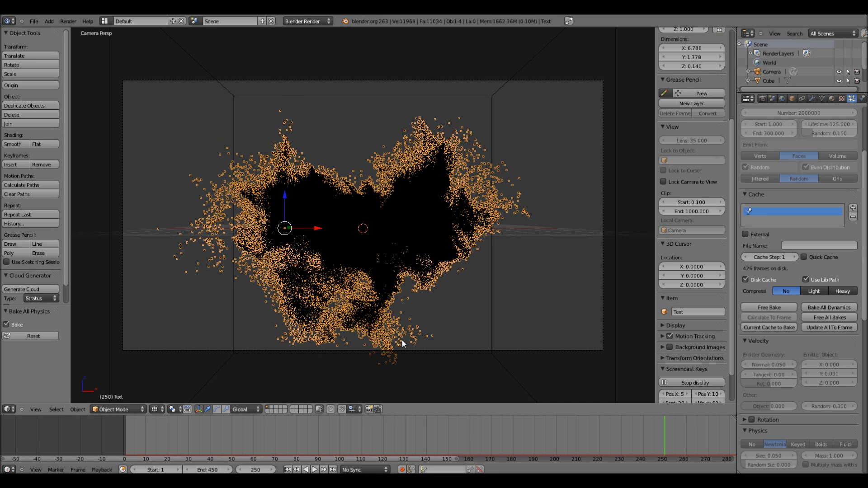
Step: Fly the camera back to about Y -24.12 and shift it to about X -0.03, Z 0.47
{"action": "right_click", "coordinate": [438, 80]}
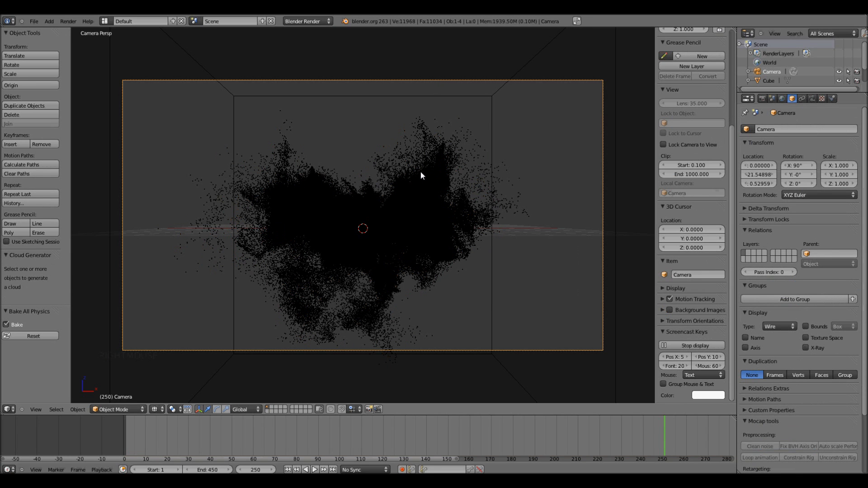
{"action": "key", "text": "shift+f"}
{"action": "scroll", "coordinate": [363, 219], "scroll_direction": "down", "scroll_amount": 2}
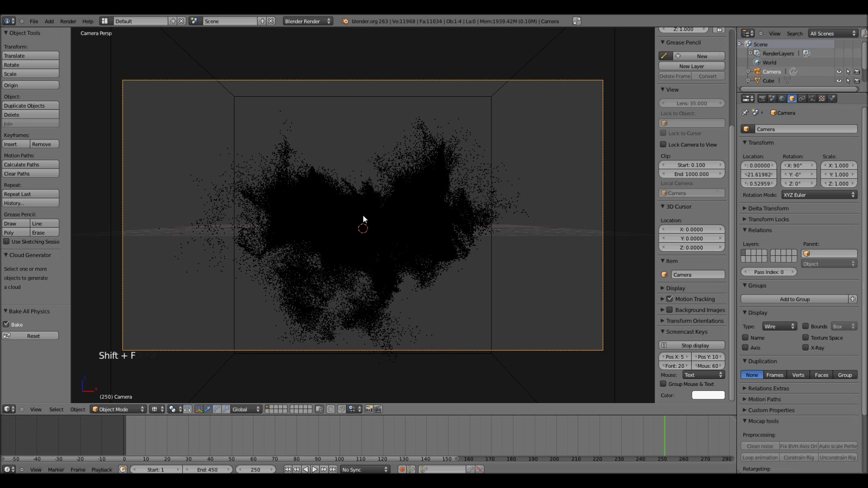
{"action": "left_click", "coordinate": [362, 214]}
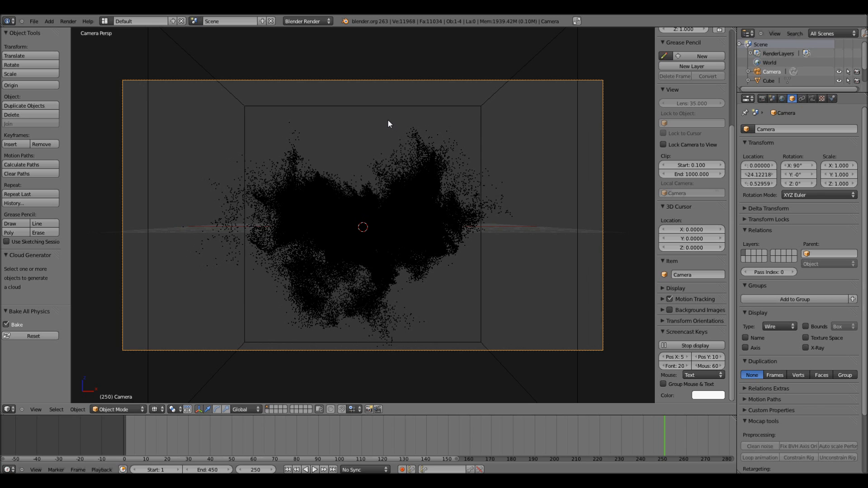
{"action": "key", "text": "g"}
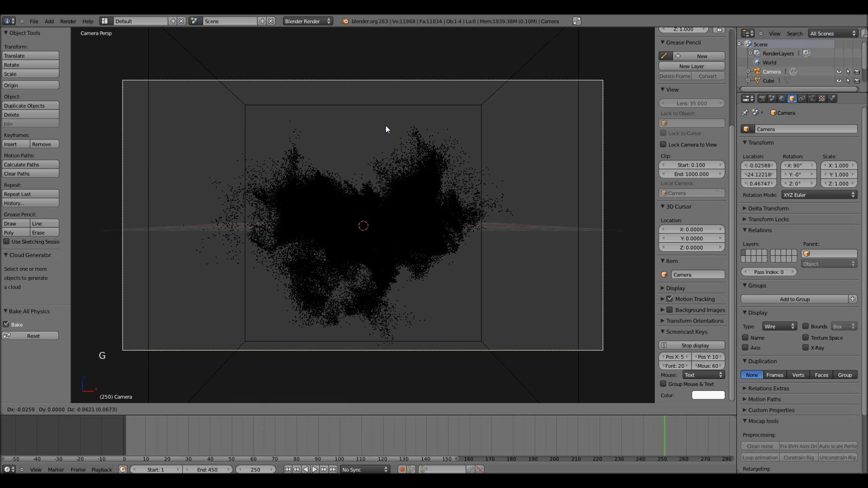
{"action": "left_click", "coordinate": [385, 125]}
Step: Select the text and check its particles at frames 350 and 415
{"action": "right_click", "coordinate": [383, 224]}
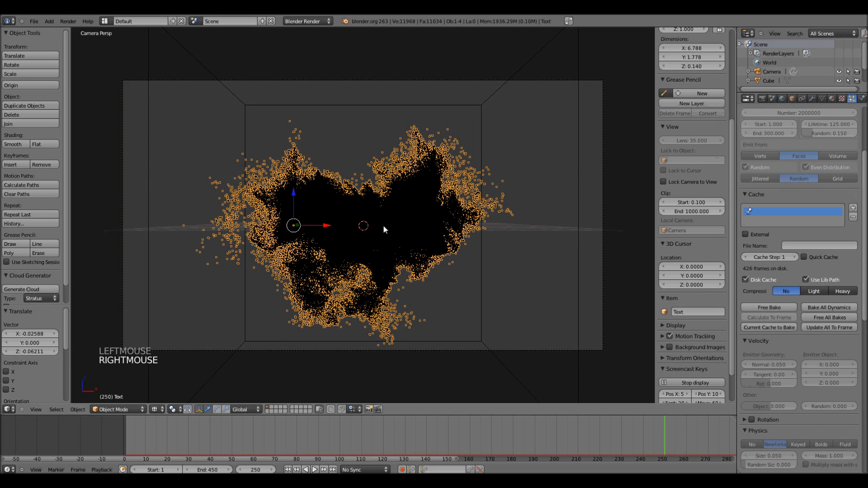
{"action": "left_click", "coordinate": [272, 470]}
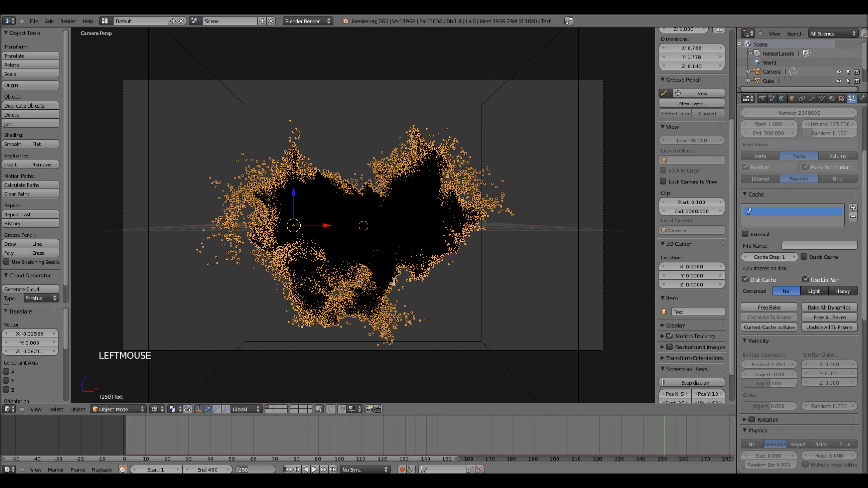
{"action": "type", "text": "3"}
{"action": "key", "text": "Return"}
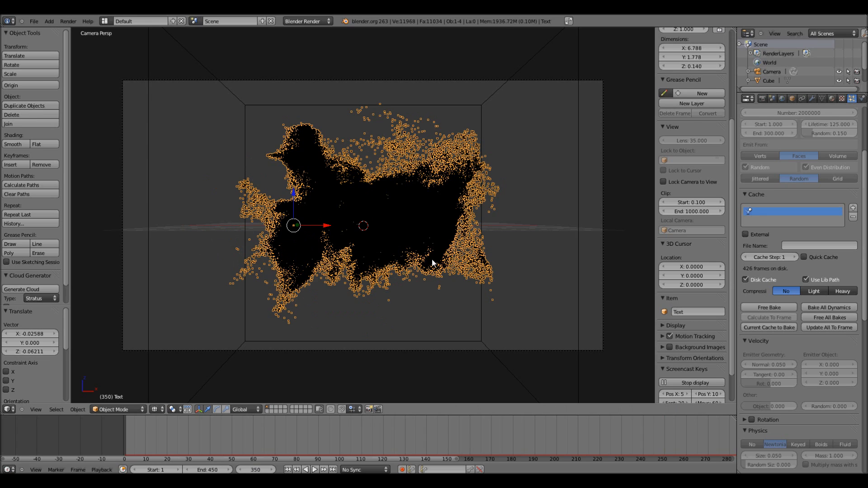
{"action": "left_click", "coordinate": [255, 469]}
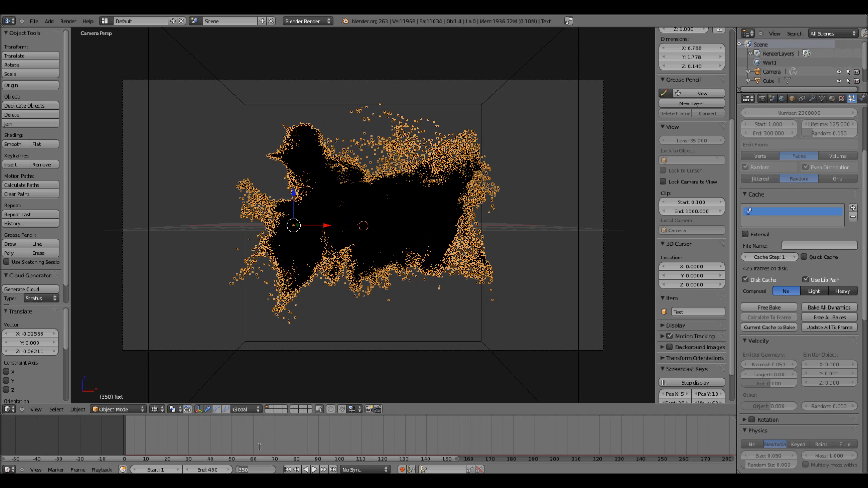
{"action": "type", "text": "415"}
{"action": "key", "text": "Return"}
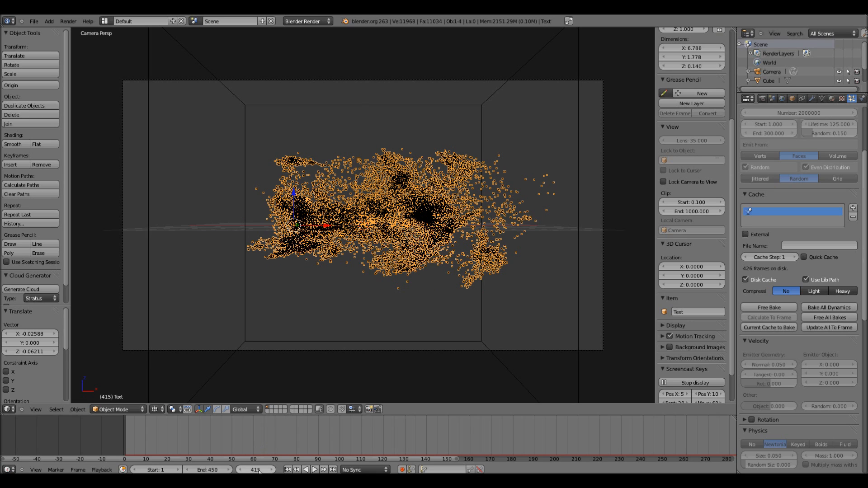
Step: Step through frames 410 to 416 and play on from there to examine how the last particles disappear
{"action": "left_click", "coordinate": [257, 470]}
{"action": "key", "text": "BackSpace"}
{"action": "type", "text": "0"}
{"action": "key", "text": "Return"}
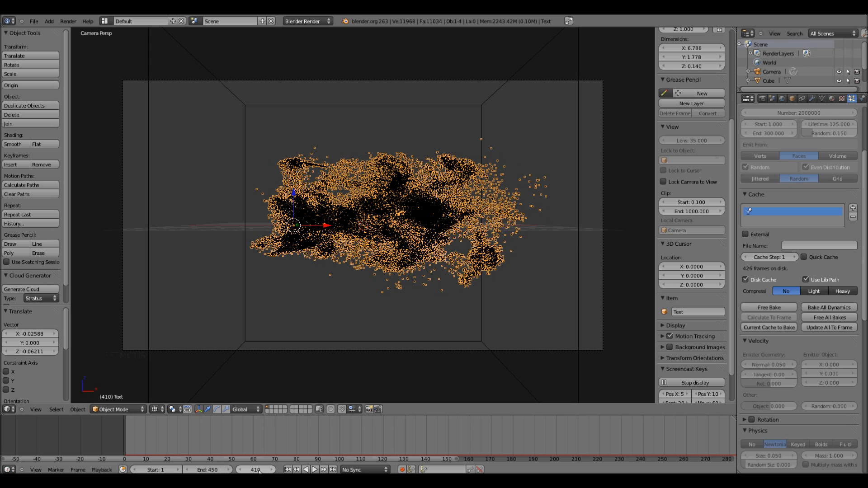
{"action": "left_click", "coordinate": [271, 469]}
{"action": "left_click", "coordinate": [271, 470]}
{"action": "left_click", "coordinate": [271, 470]}
{"action": "left_click", "coordinate": [272, 470]}
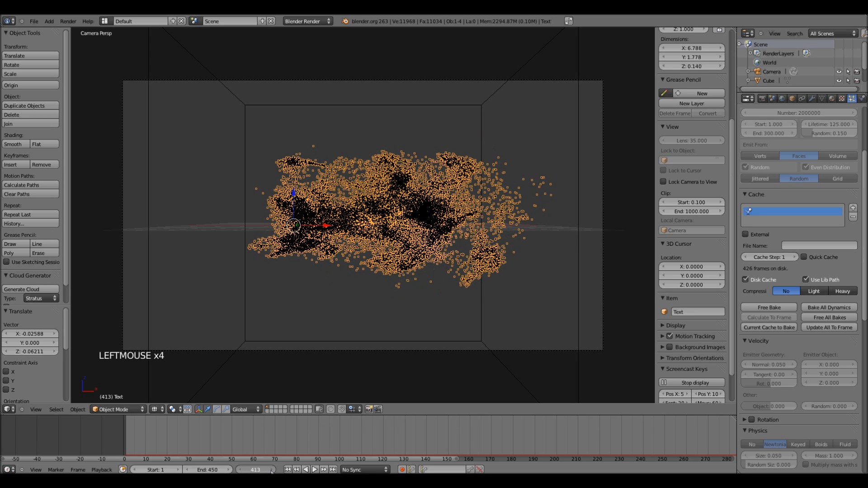
{"action": "left_click", "coordinate": [271, 470]}
{"action": "left_click", "coordinate": [271, 470]}
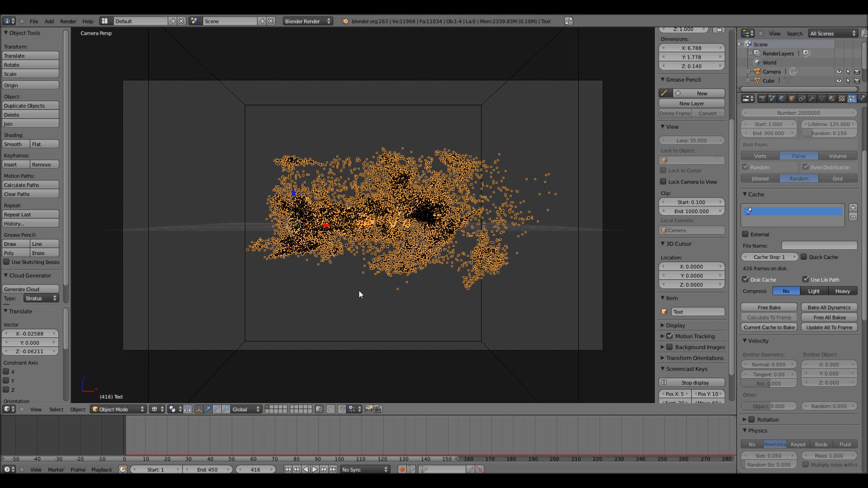
{"action": "key", "text": "alt+a"}
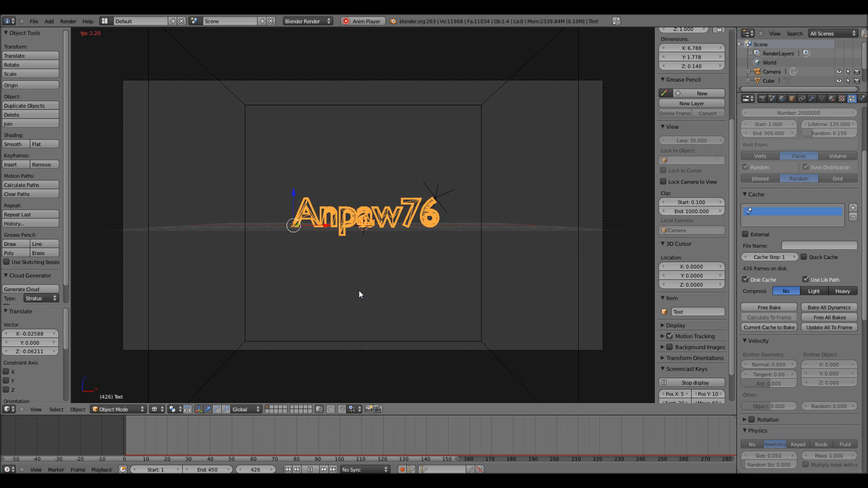
{"action": "key", "text": "Escape"}
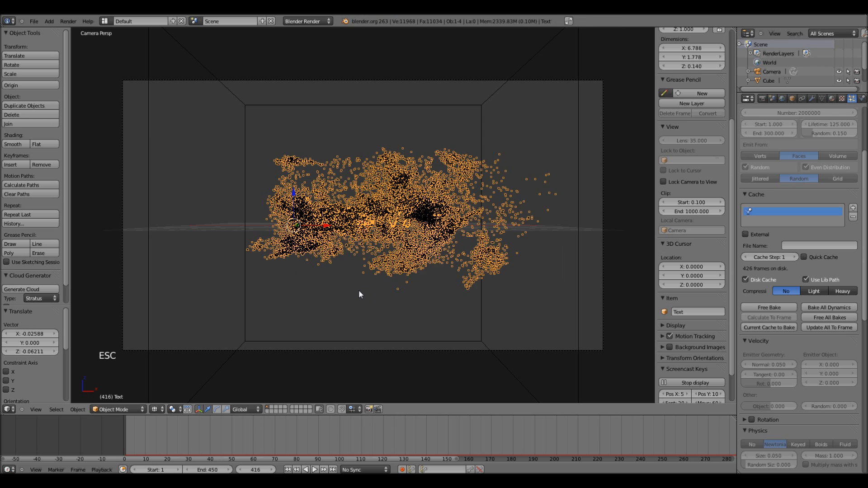
Step: Return the animation to frame 1 and save the file
{"action": "left_click", "coordinate": [269, 469]}
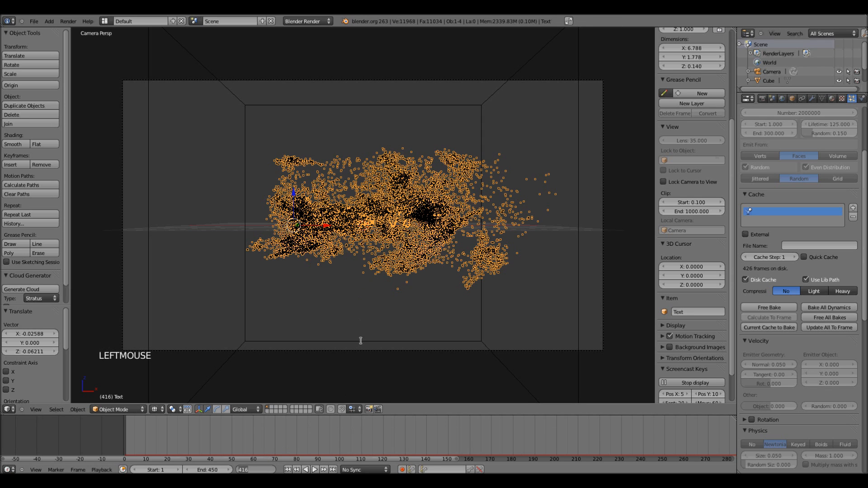
{"action": "type", "text": "1"}
{"action": "key", "text": "Return"}
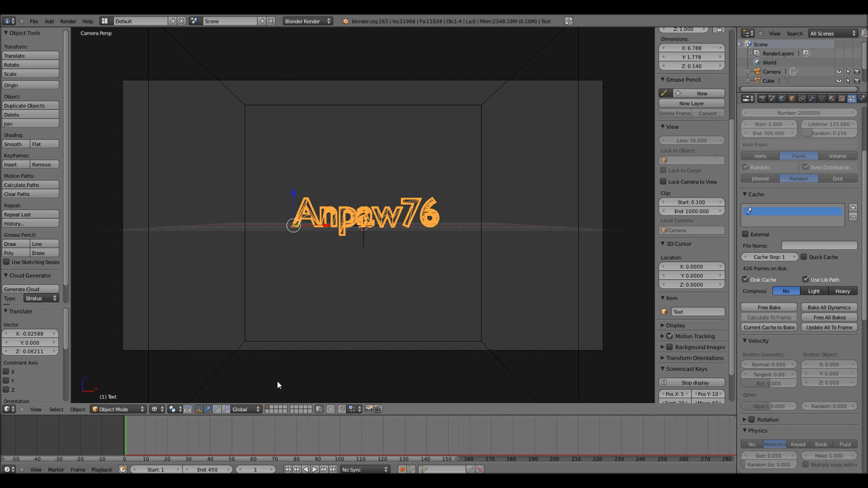
{"action": "key", "text": "ctrl+s"}
Step: Set the world's horizon color to black
{"action": "left_click", "coordinate": [782, 99]}
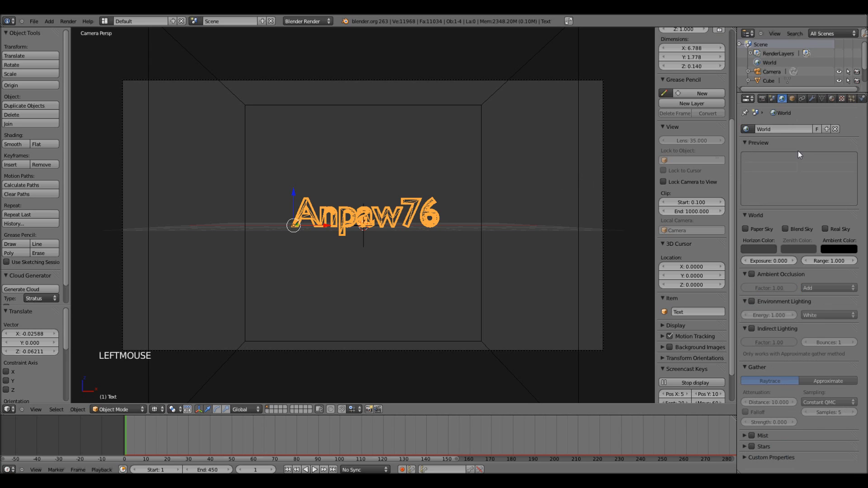
{"action": "left_click", "coordinate": [760, 249]}
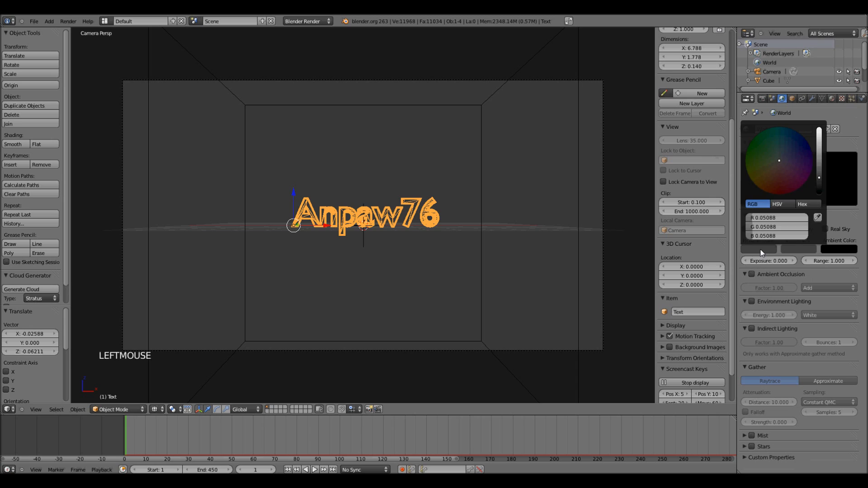
{"action": "left_click_drag", "start_coordinate": [819, 181], "coordinate": [820, 223]}
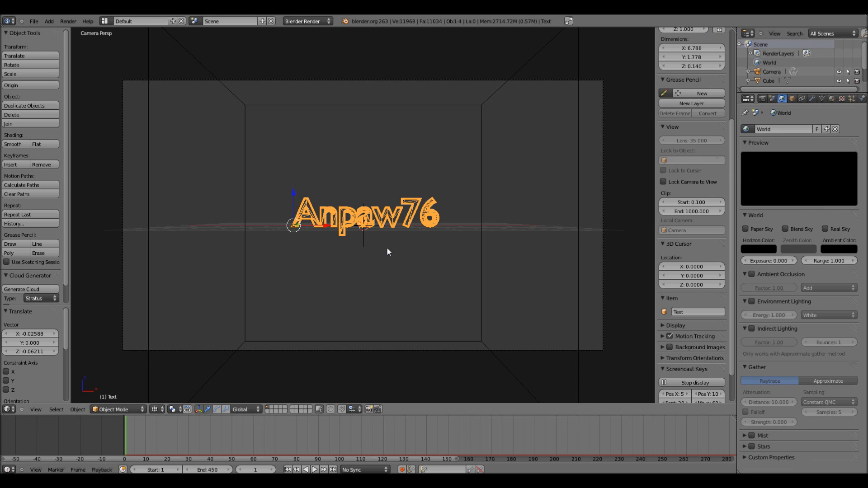
Step: Add an area lamp at the world origin behind the text
{"action": "scroll", "coordinate": [388, 252], "scroll_direction": "down", "scroll_amount": 1}
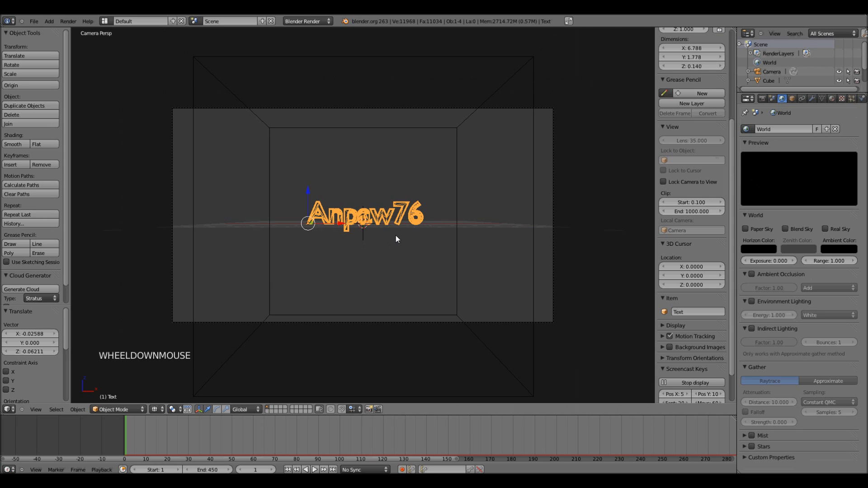
{"action": "key", "text": "shift+a"}
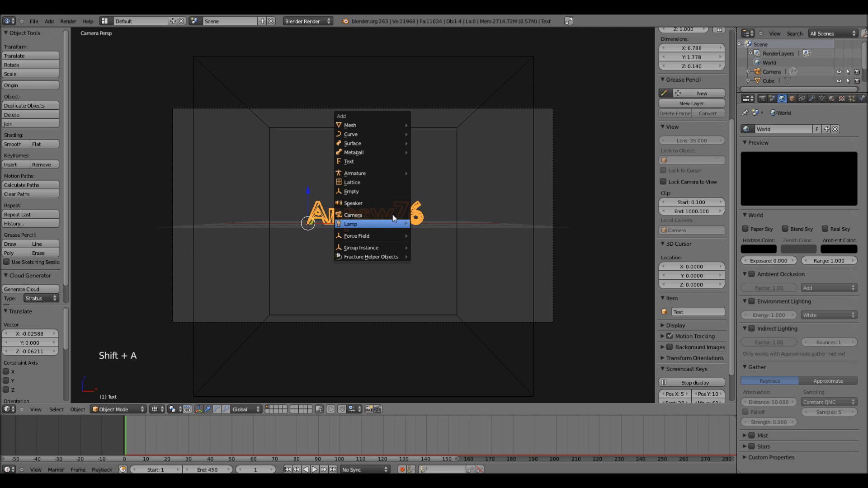
{"action": "mouse_move", "coordinate": [384, 227]}
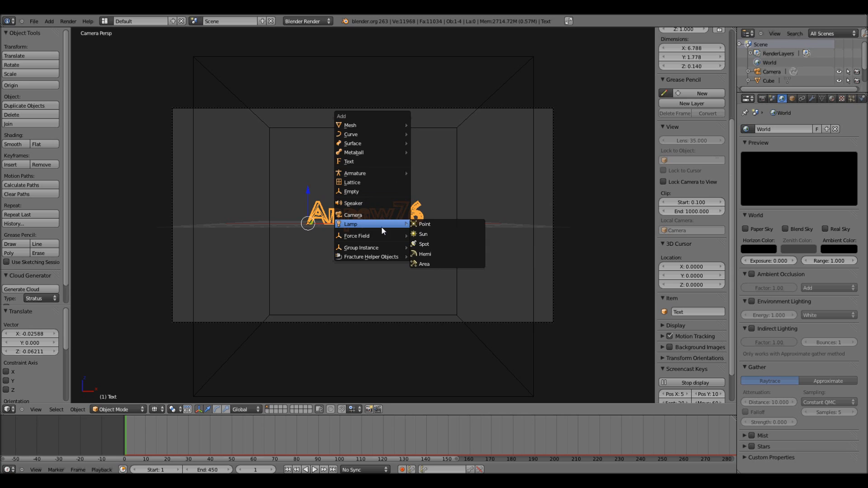
{"action": "left_click", "coordinate": [423, 264]}
Step: Raise the new area lamp about 12.3 units straight up, above the domain cube and text
{"action": "scroll", "coordinate": [354, 248], "scroll_direction": "down", "scroll_amount": 3}
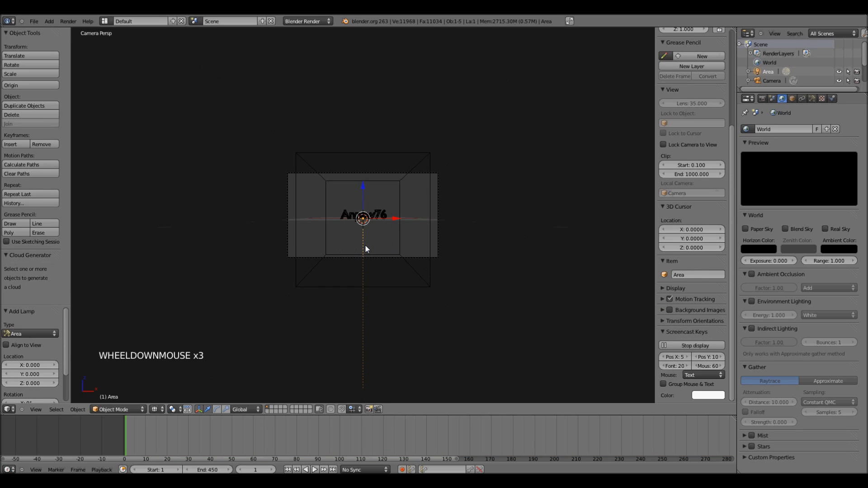
{"action": "key", "text": "KP_5"}
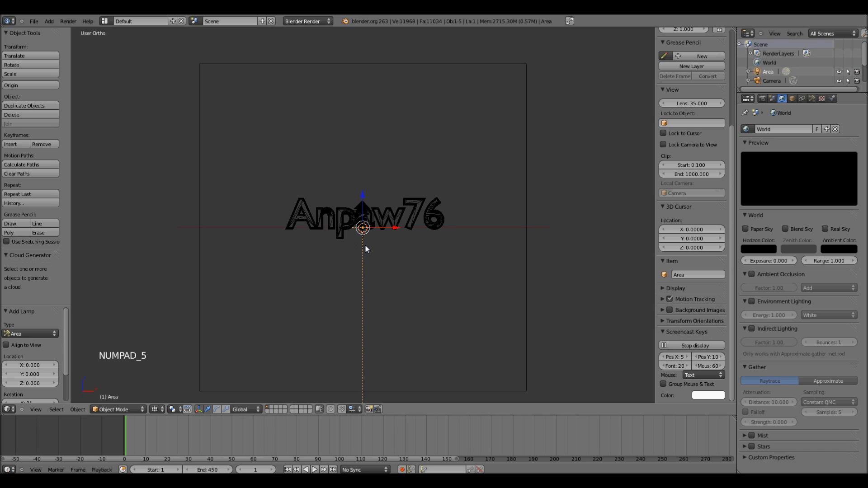
{"action": "scroll", "coordinate": [363, 170], "scroll_direction": "down", "scroll_amount": 8}
{"action": "scroll", "coordinate": [364, 169], "scroll_direction": "down", "scroll_amount": 3}
{"action": "scroll", "coordinate": [363, 181], "scroll_direction": "up", "scroll_amount": 7}
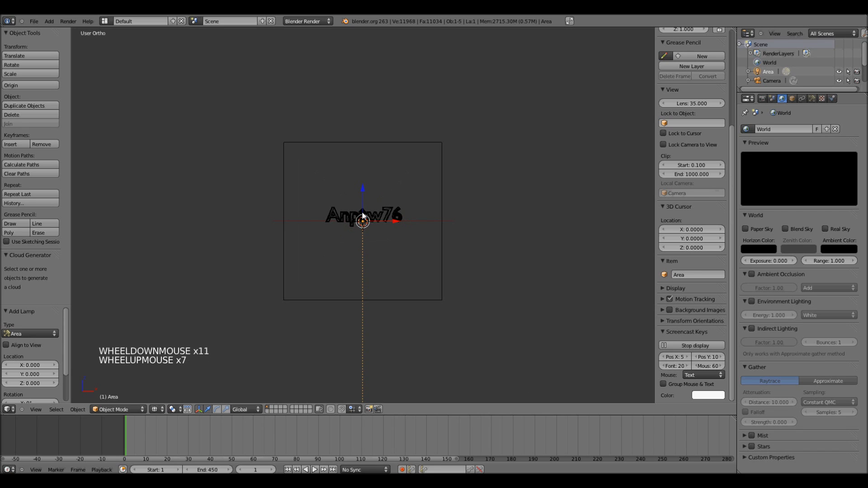
{"action": "key", "text": "g"}
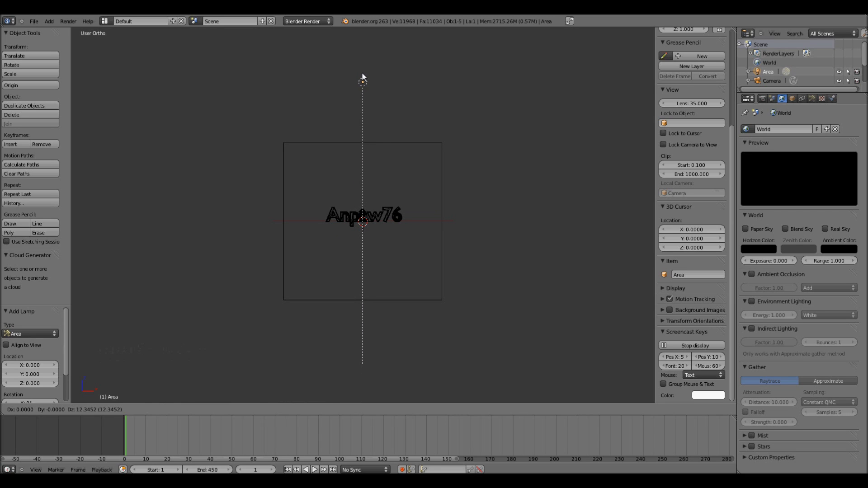
{"action": "left_click", "coordinate": [363, 77]}
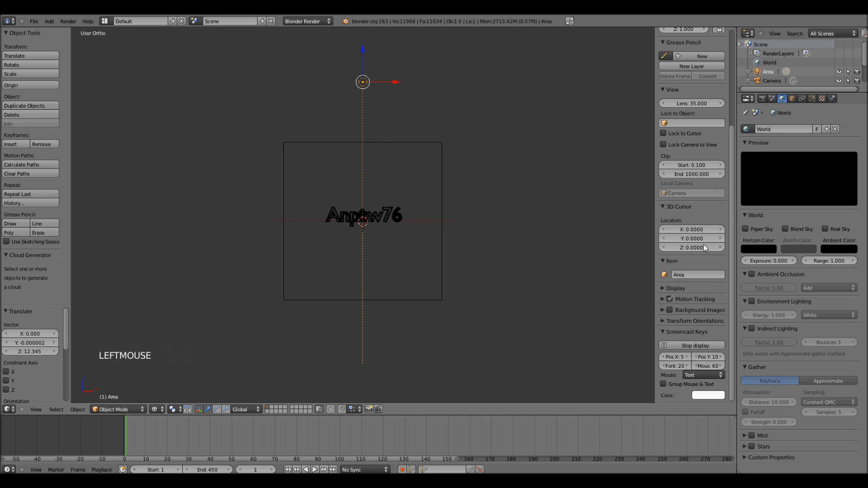
Step: Turn on ray shadows for the area lamp and set its distance to 20
{"action": "left_click", "coordinate": [811, 99]}
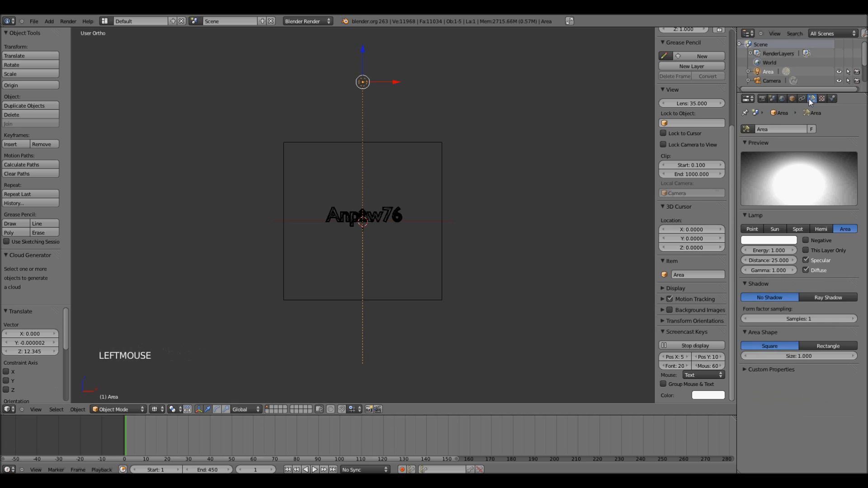
{"action": "left_click", "coordinate": [829, 299]}
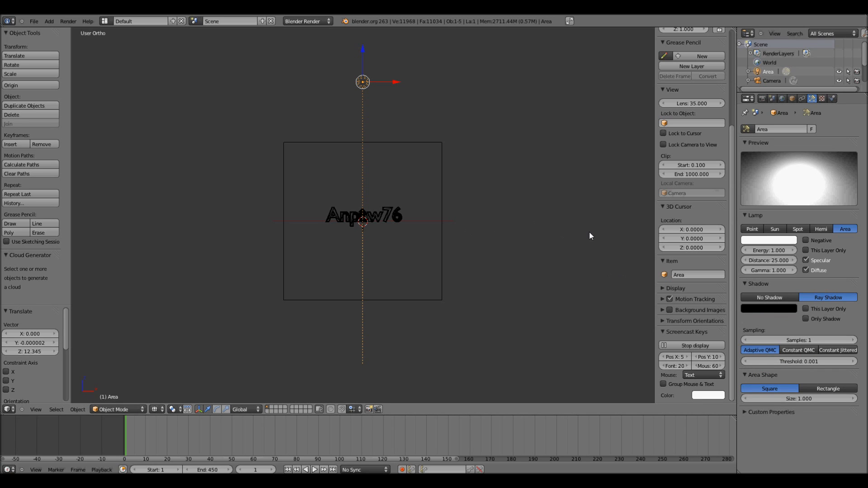
{"action": "left_click", "coordinate": [771, 261]}
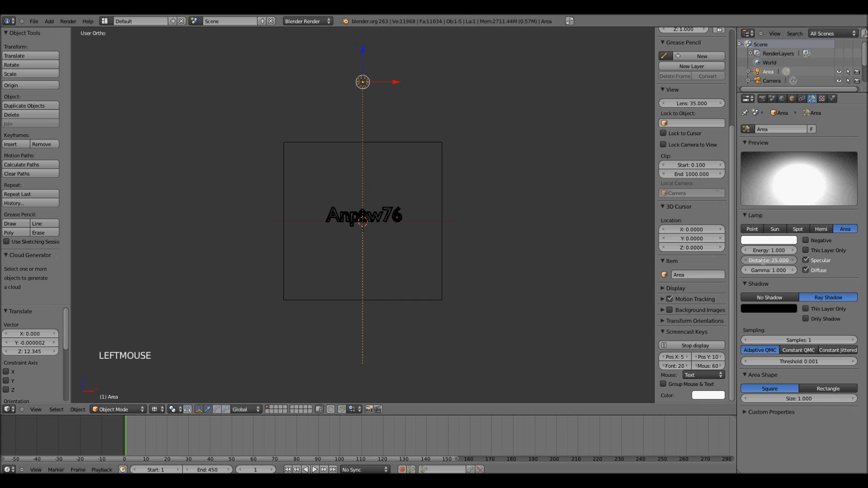
{"action": "type", "text": "20"}
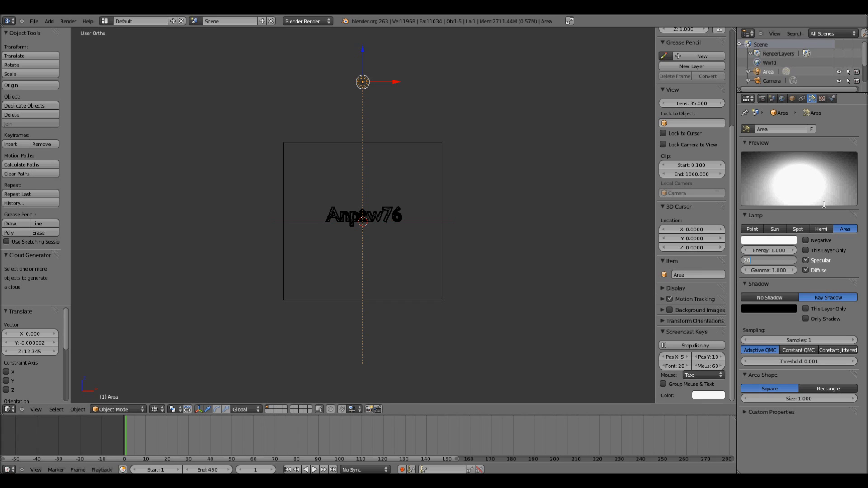
{"action": "key", "text": "Return"}
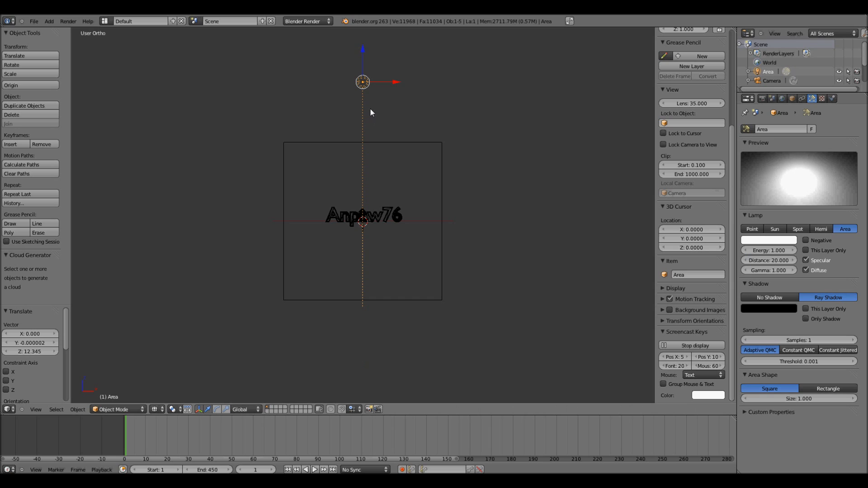
Step: Lower the area lamp about 1.9 units towards the domain cube, and select the cube
{"action": "key", "text": "g"}
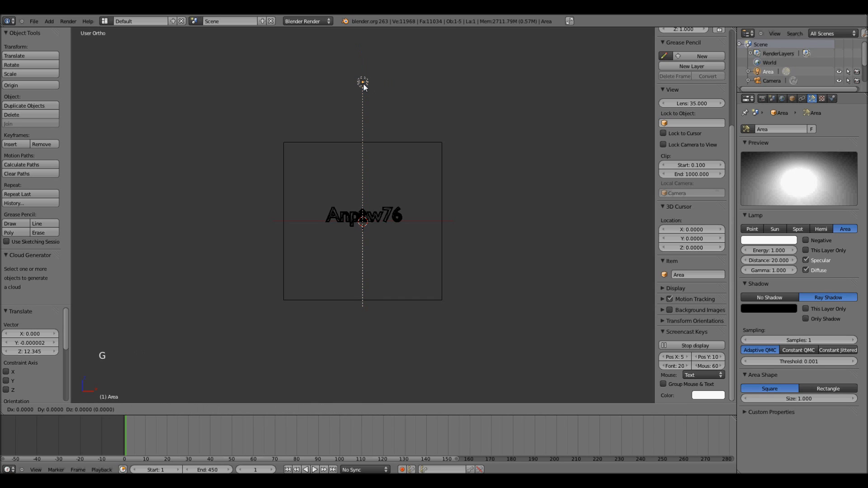
{"action": "left_click", "coordinate": [364, 108]}
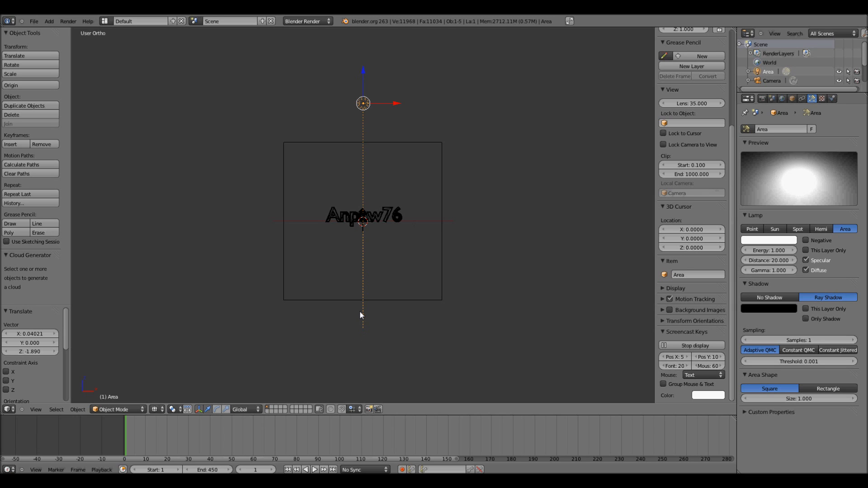
{"action": "right_click", "coordinate": [408, 144]}
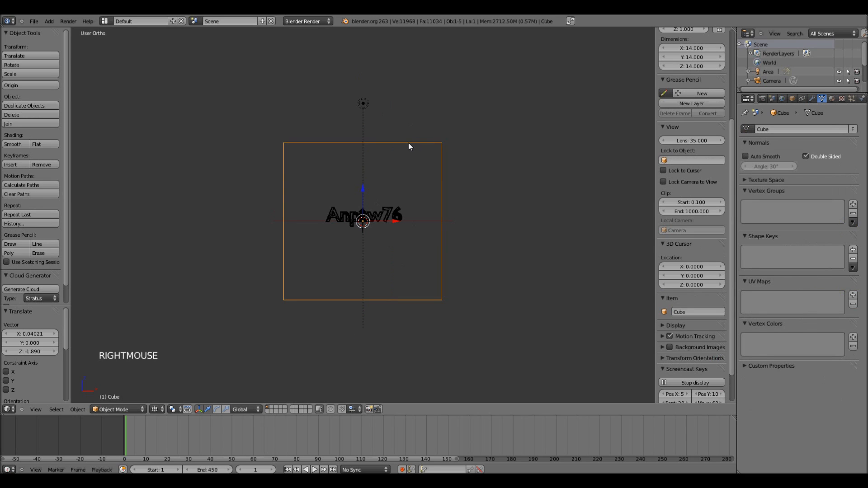
Step: Select the area lamp and give its light an orange color of about R 1.000, G 0.518, B 0.177
{"action": "right_click", "coordinate": [364, 105]}
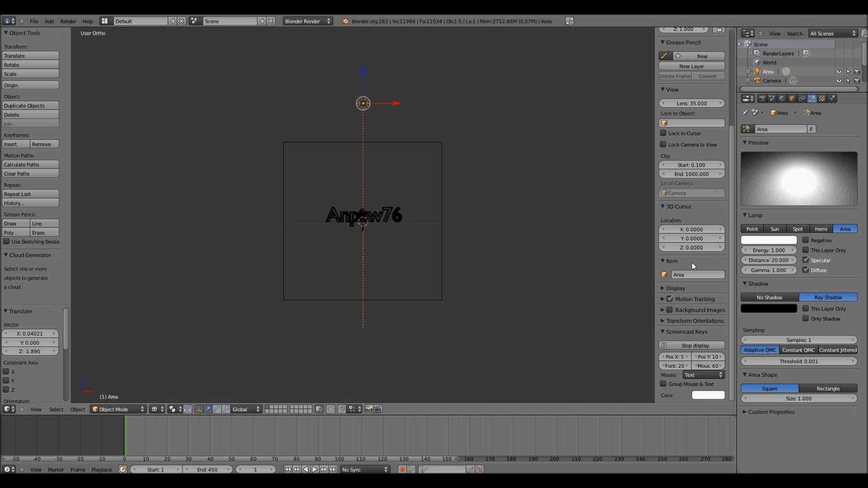
{"action": "left_click", "coordinate": [764, 240]}
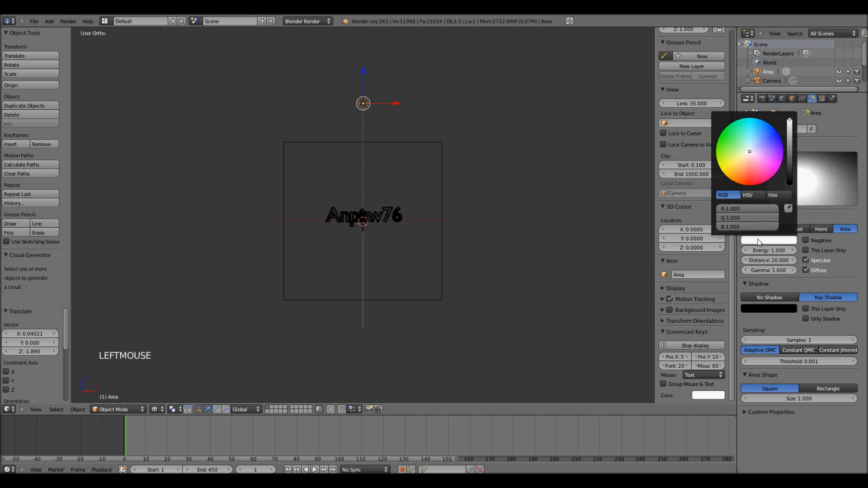
{"action": "left_click", "coordinate": [739, 176]}
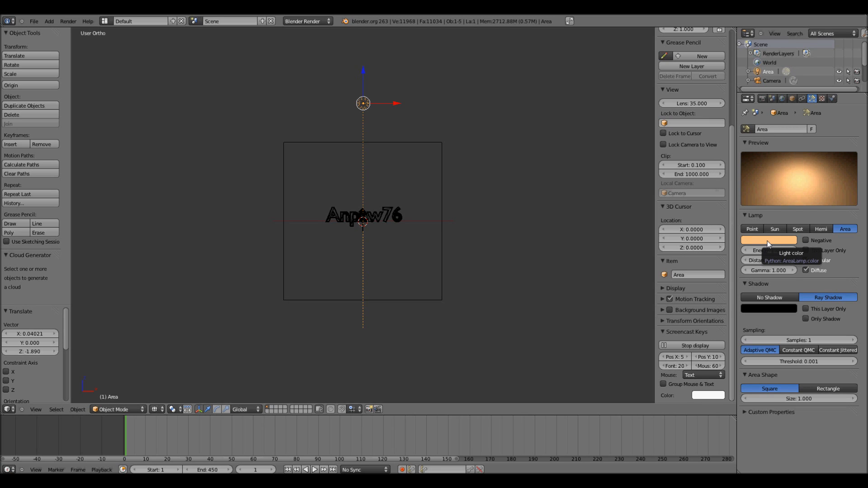
{"action": "left_click", "coordinate": [767, 244]}
{"action": "left_click", "coordinate": [739, 176]}
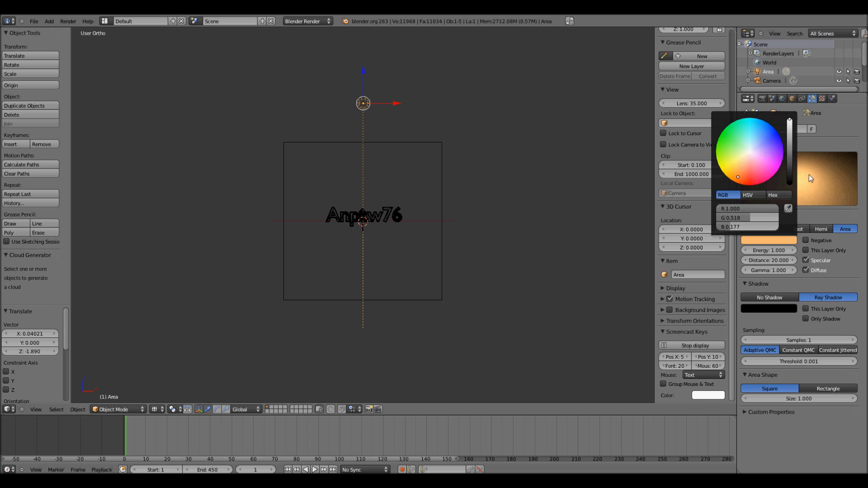
Step: Set the area lamp's energy to 1.5
{"action": "left_click", "coordinate": [769, 250]}
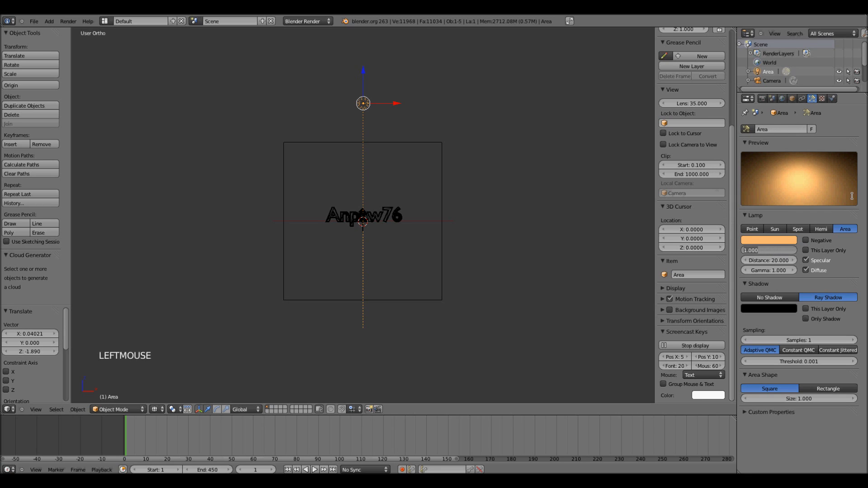
{"action": "type", "text": "1.5"}
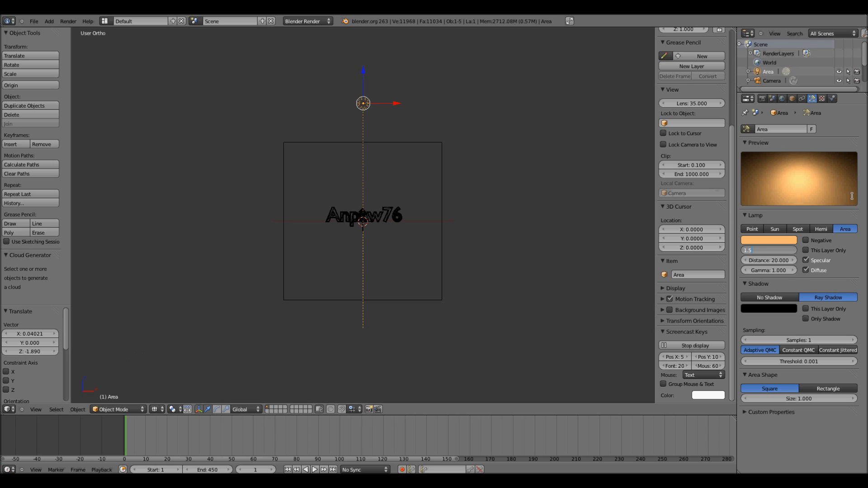
{"action": "key", "text": "Return"}
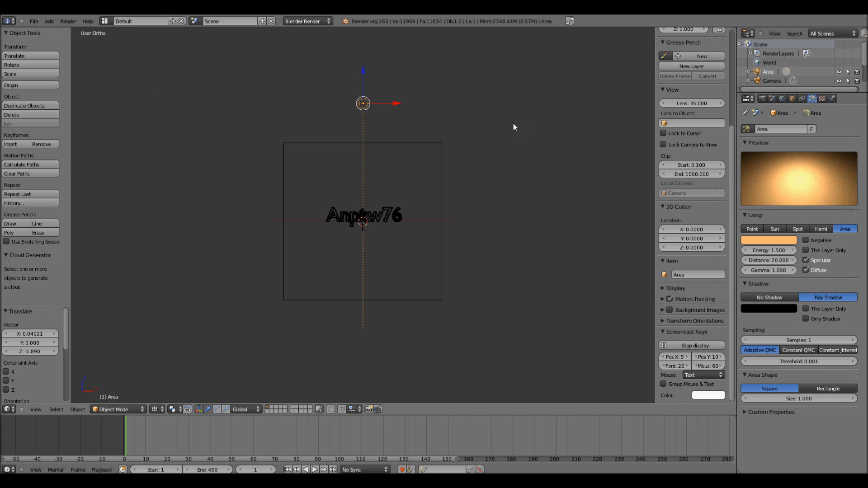
Step: Duplicate the lamp about -10.1 units in X and -2.25 in Z, and rotate the copy about -49° to face the text
{"action": "key", "text": "shift+d"}
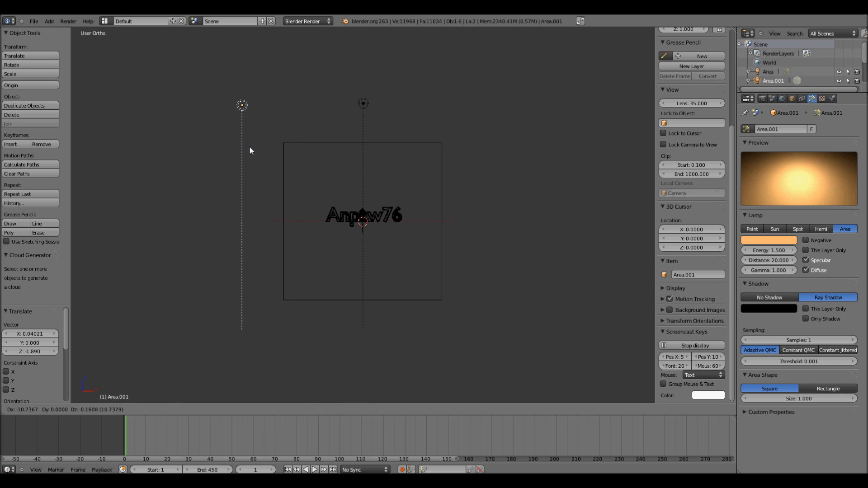
{"action": "left_click", "coordinate": [257, 170]}
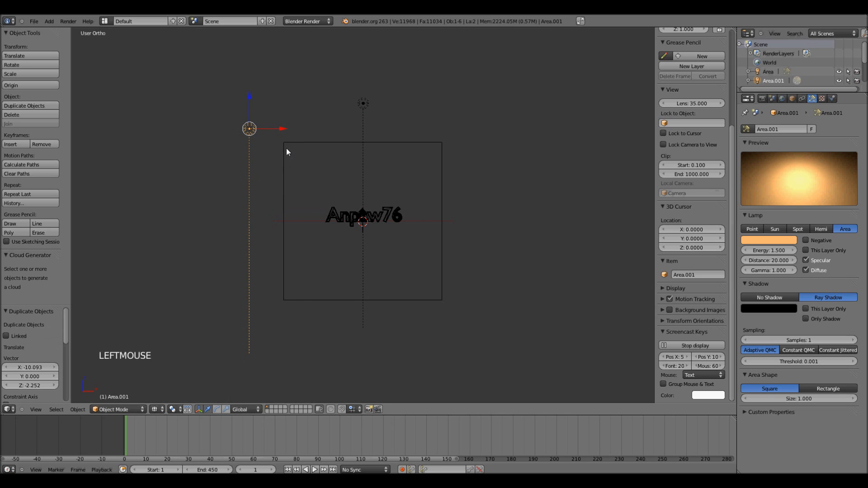
{"action": "key", "text": "r"}
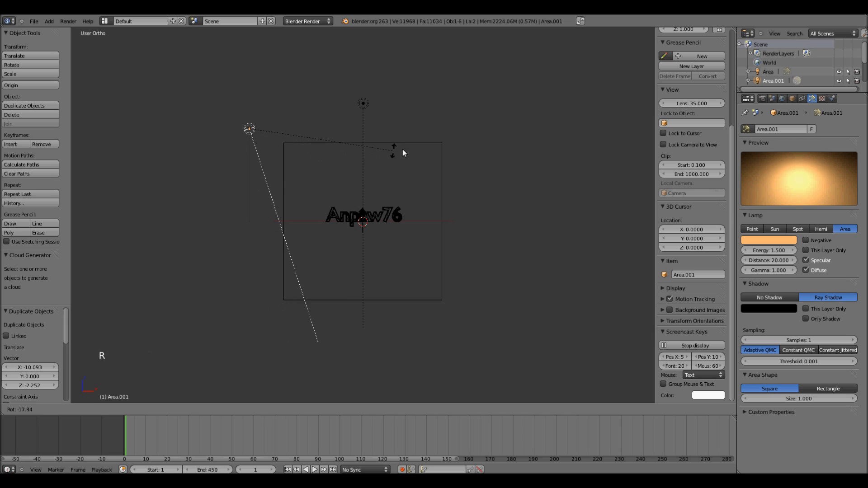
{"action": "left_click", "coordinate": [415, 58]}
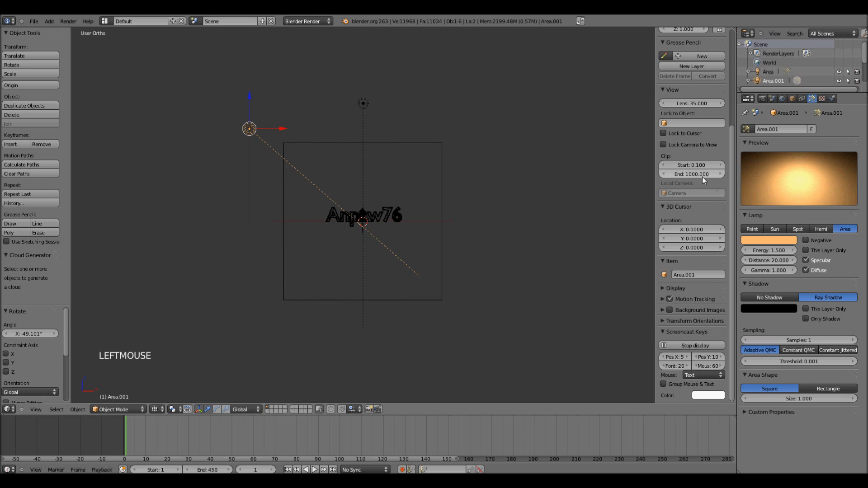
Step: Set the duplicated side lamp's distance to 25
{"action": "left_click", "coordinate": [769, 261]}
{"action": "type", "text": "2"}
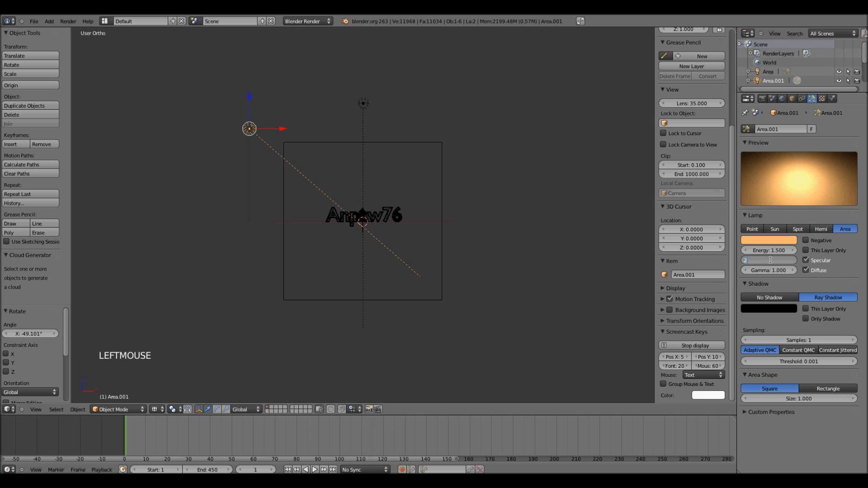
{"action": "type", "text": "5"}
{"action": "key", "text": "Return"}
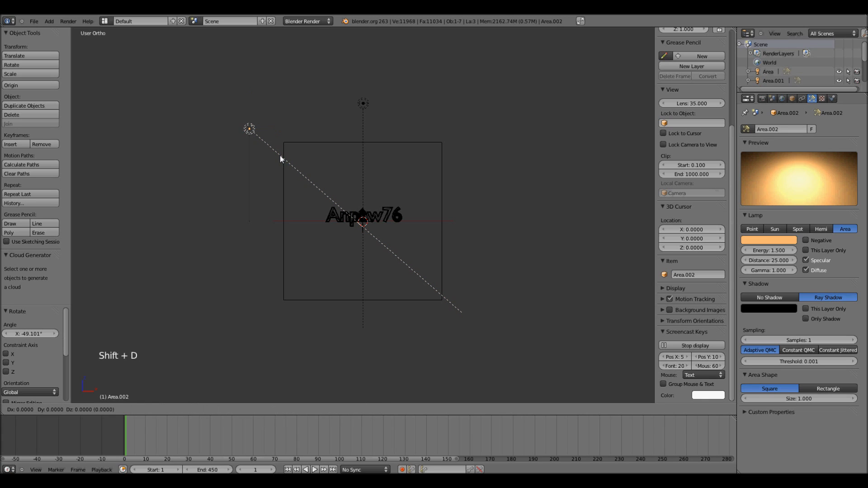
Step: Duplicate the side lamp about 20.2 units along X to the opposite side and rotate the copy about 98° towards the text
{"action": "left_click", "coordinate": [508, 155]}
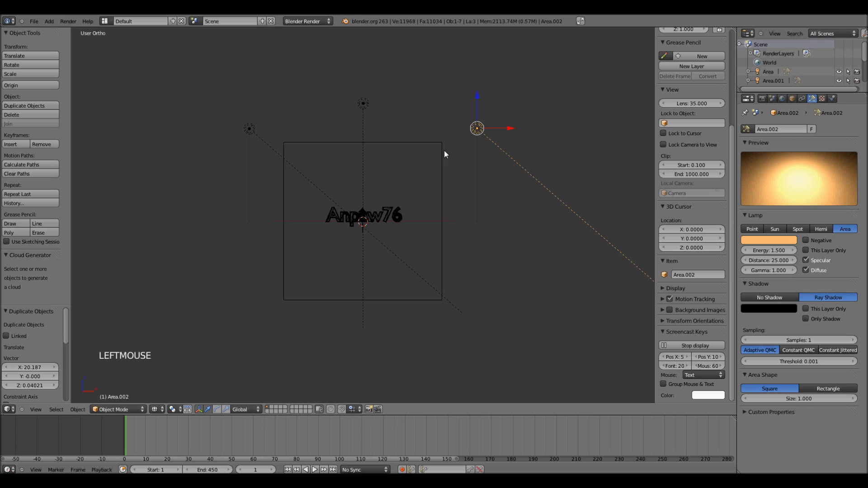
{"action": "key", "text": "r"}
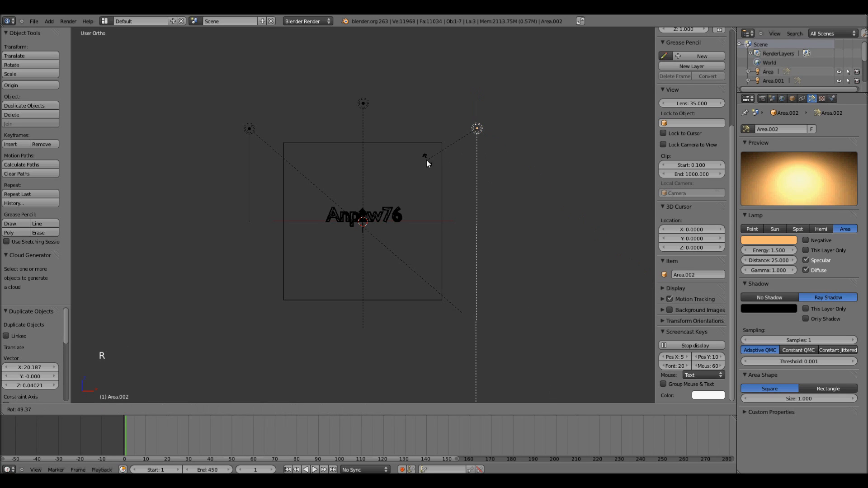
{"action": "left_click", "coordinate": [331, 79]}
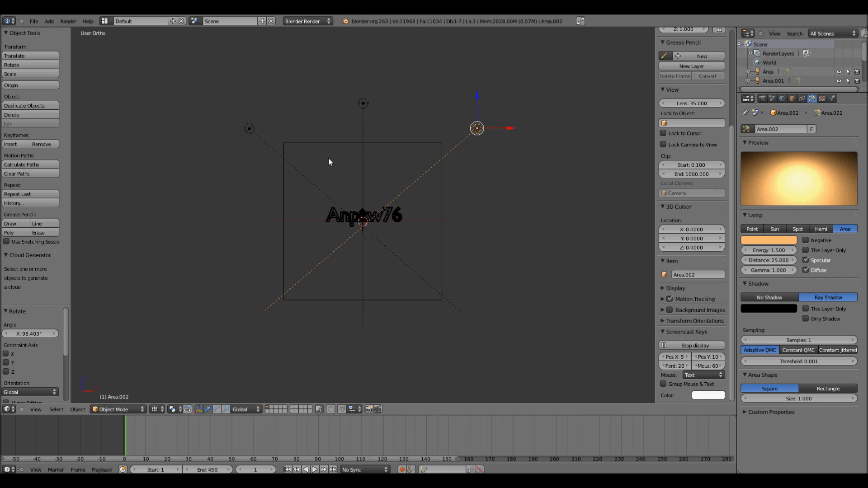
Step: Duplicate the top area lamp about 10.3 units in Y and -10.4 in Z, and rotate the copy about 90° to face the text from behind
{"action": "key", "text": "KP_7"}
{"action": "scroll", "coordinate": [340, 90], "scroll_direction": "down", "scroll_amount": 2}
{"action": "scroll", "coordinate": [337, 132], "scroll_direction": "down", "scroll_amount": 2}
{"action": "middle_click_drag", "start_coordinate": [329, 156], "coordinate": [327, 232], "text": "shift"}
{"action": "scroll", "coordinate": [326, 233], "scroll_direction": "up", "scroll_amount": 4}
{"action": "middle_click_drag", "start_coordinate": [325, 188], "coordinate": [330, 237], "text": "shift"}
{"action": "middle_click_drag", "start_coordinate": [368, 204], "coordinate": [490, 120]}
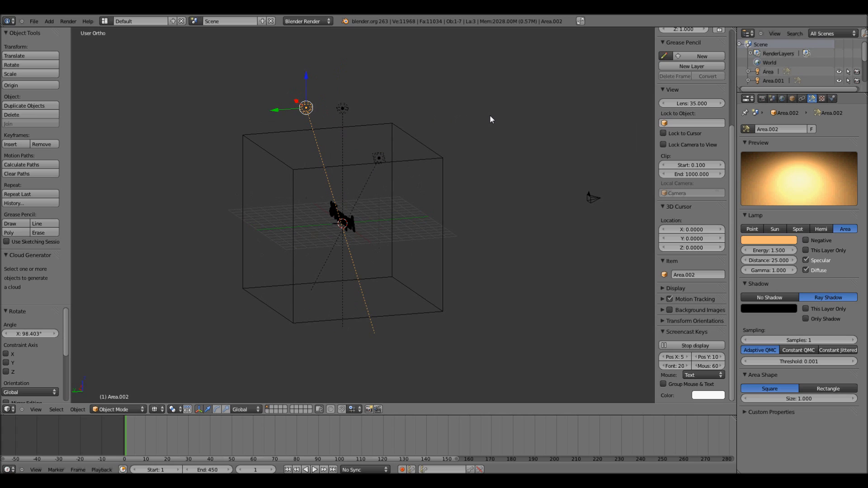
{"action": "key", "text": "KP_3"}
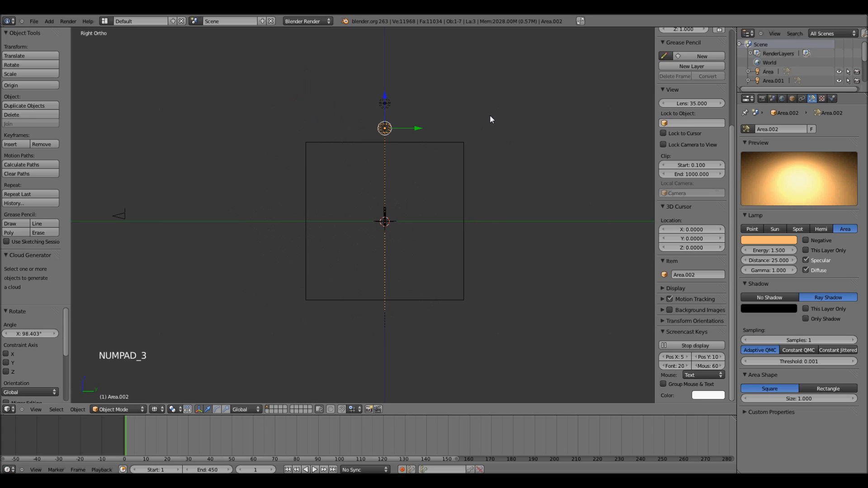
{"action": "right_click", "coordinate": [394, 103]}
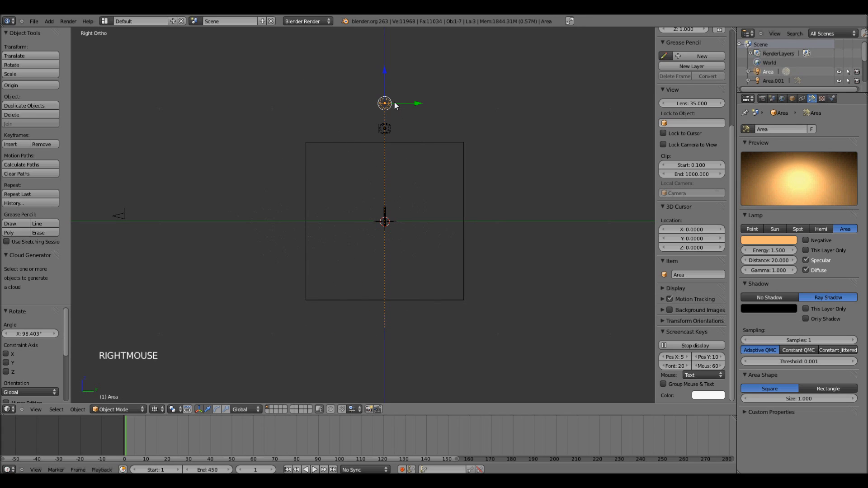
{"action": "key", "text": "shift+d"}
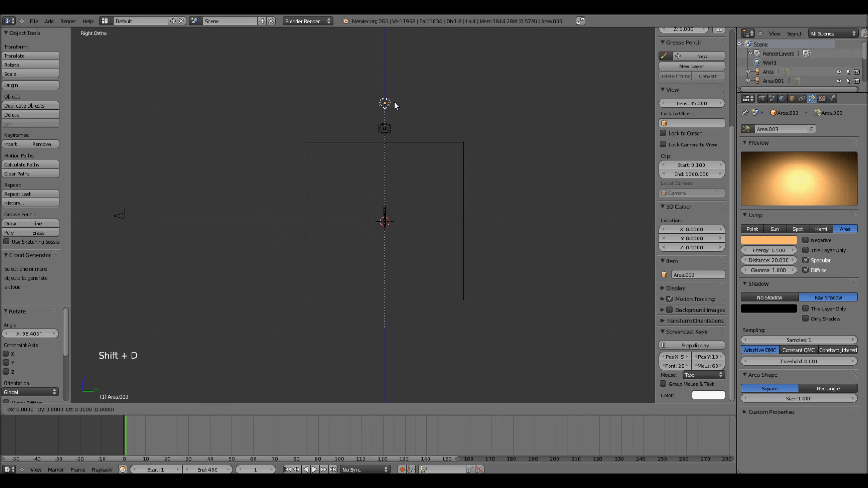
{"action": "left_click", "coordinate": [510, 218]}
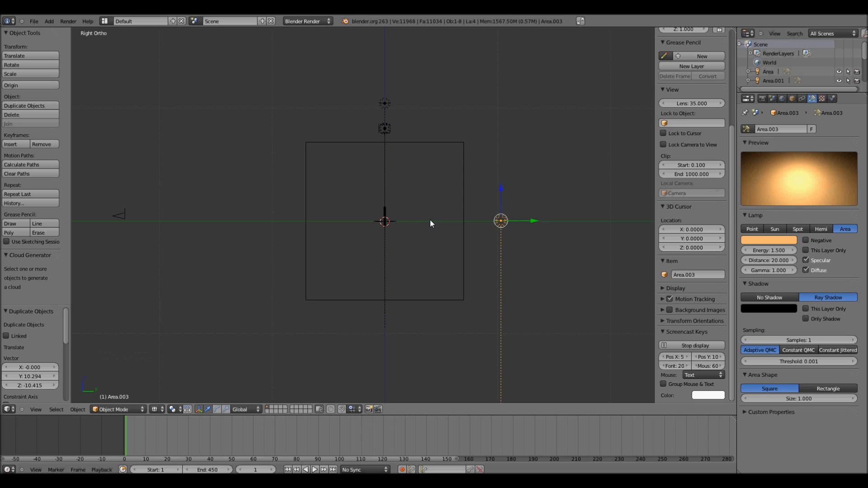
{"action": "key", "text": "r"}
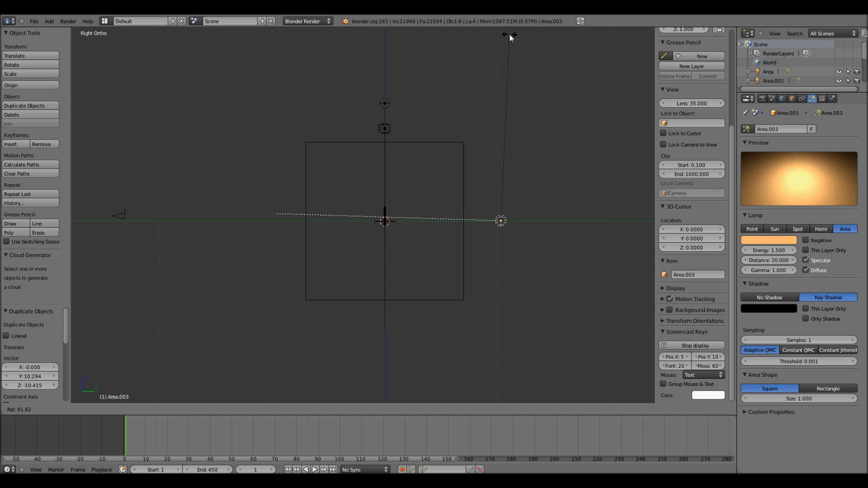
{"action": "left_click", "coordinate": [508, 33]}
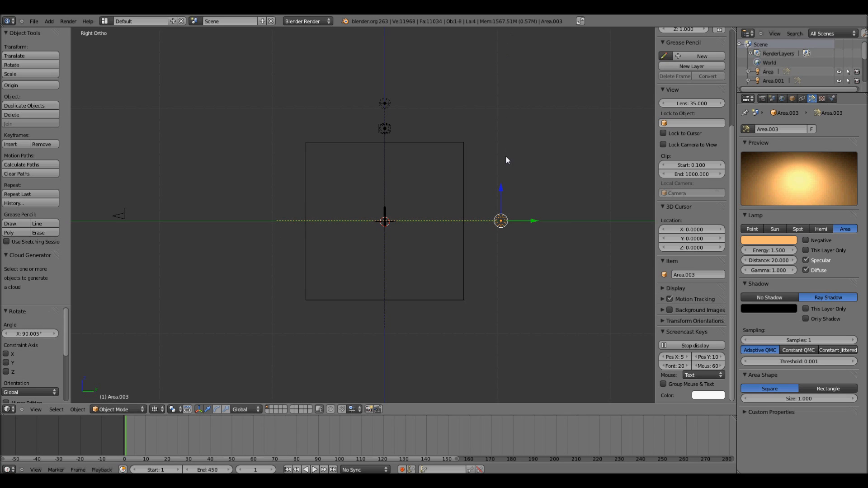
Step: Examine the framing of the text, domain cube and lamps through the camera
{"action": "key", "text": "KP_0"}
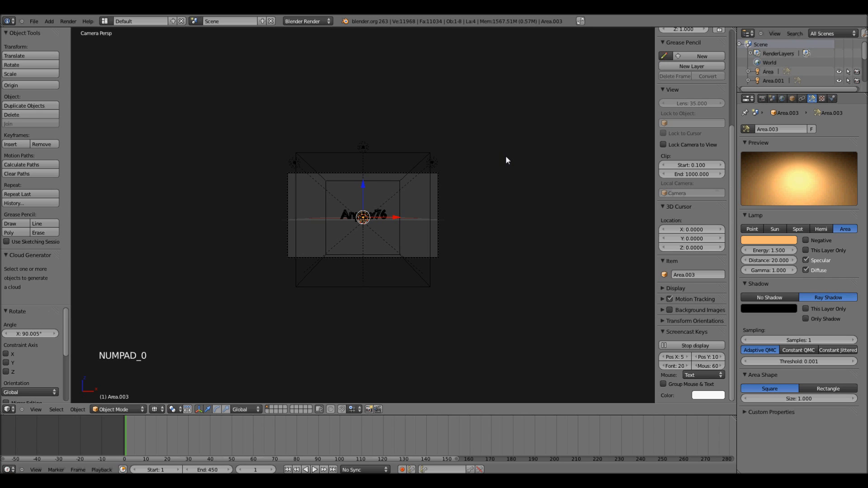
{"action": "scroll", "coordinate": [362, 236], "scroll_direction": "up", "scroll_amount": 5}
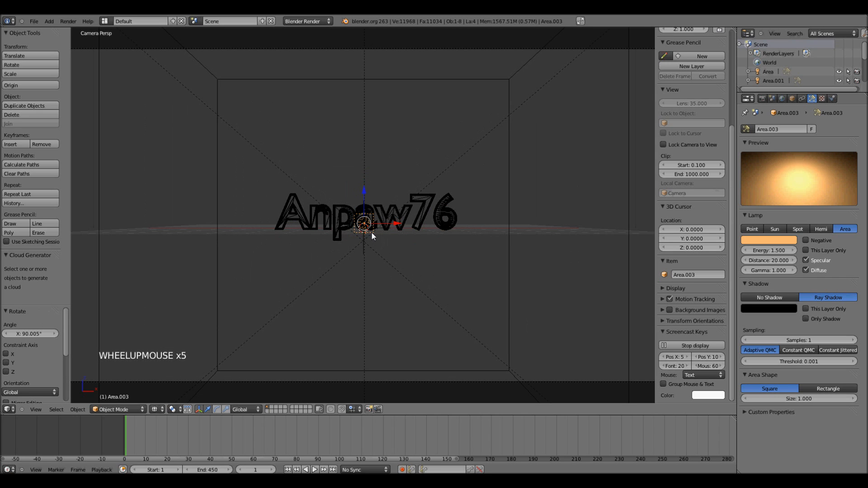
{"action": "scroll", "coordinate": [414, 172], "scroll_direction": "down", "scroll_amount": 2}
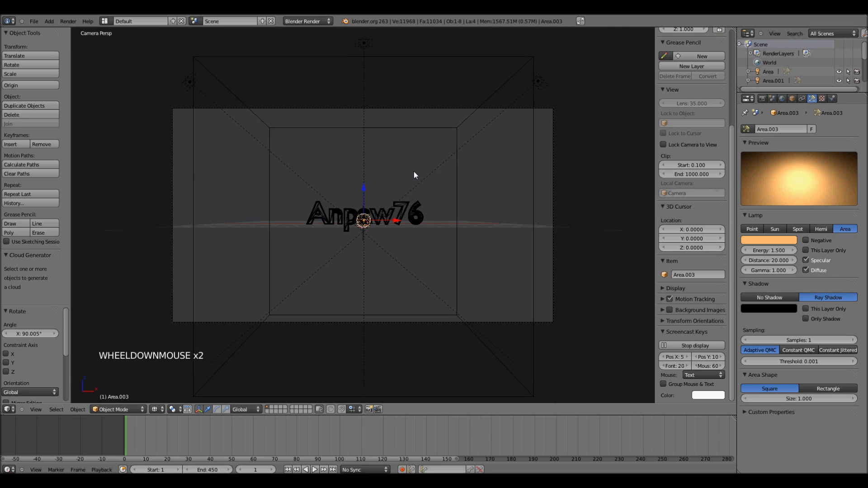
{"action": "right_click", "coordinate": [505, 111]}
{"action": "right_click", "coordinate": [505, 107]}
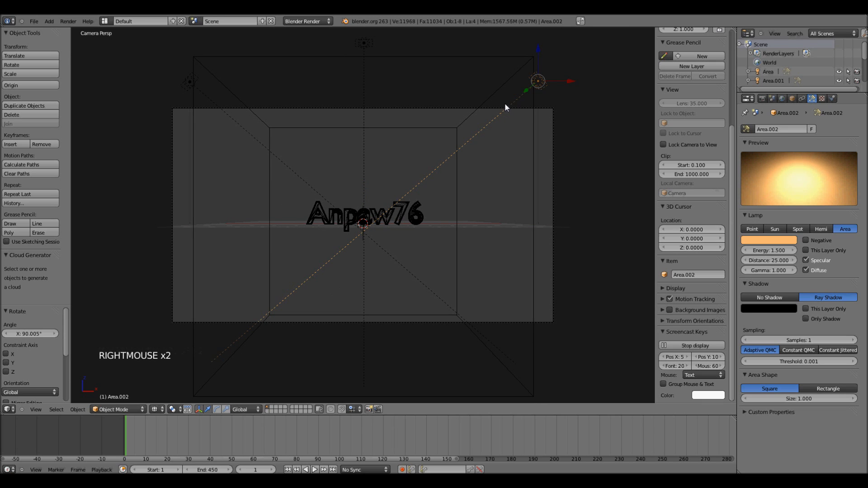
{"action": "right_click", "coordinate": [496, 107]}
{"action": "scroll", "coordinate": [482, 192], "scroll_direction": "up", "scroll_amount": 1}
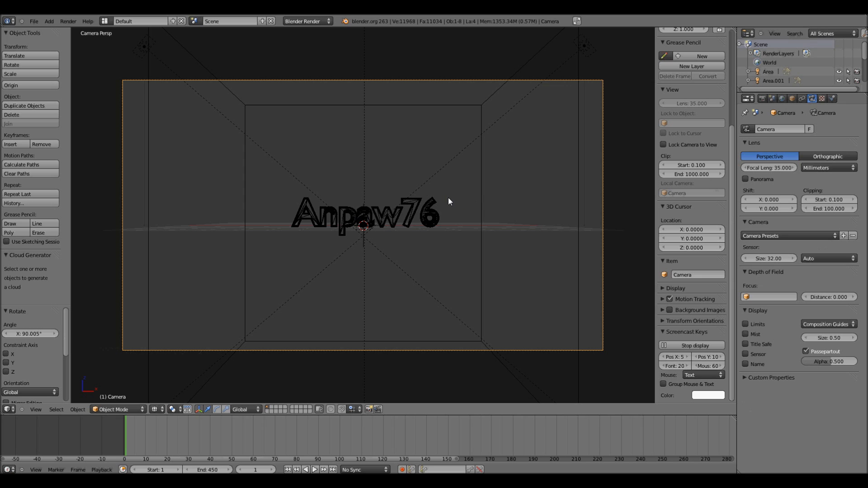
{"action": "scroll", "coordinate": [448, 201], "scroll_direction": "down", "scroll_amount": 2}
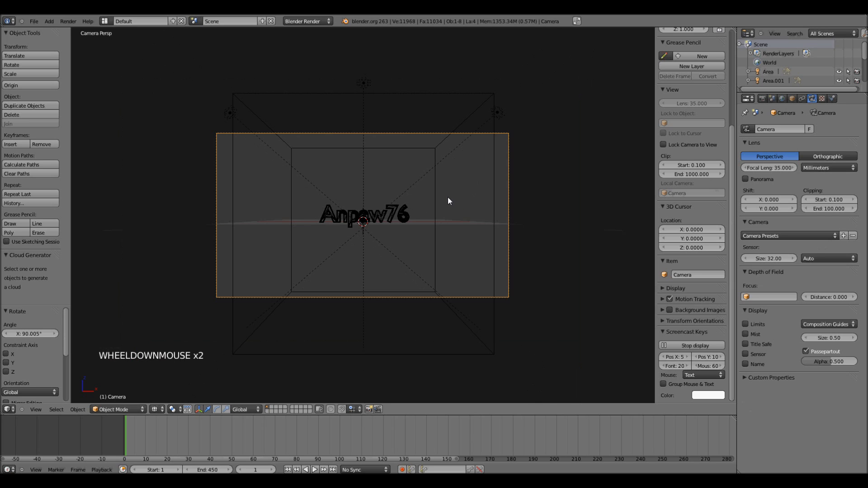
Step: Set the domain cube's material type to Volume with a step size of 0.2
{"action": "right_click", "coordinate": [463, 95]}
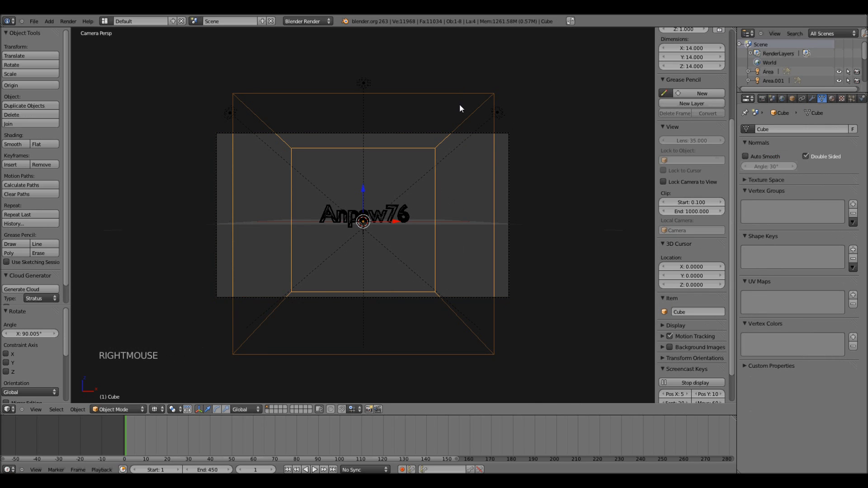
{"action": "key", "text": "KP_5"}
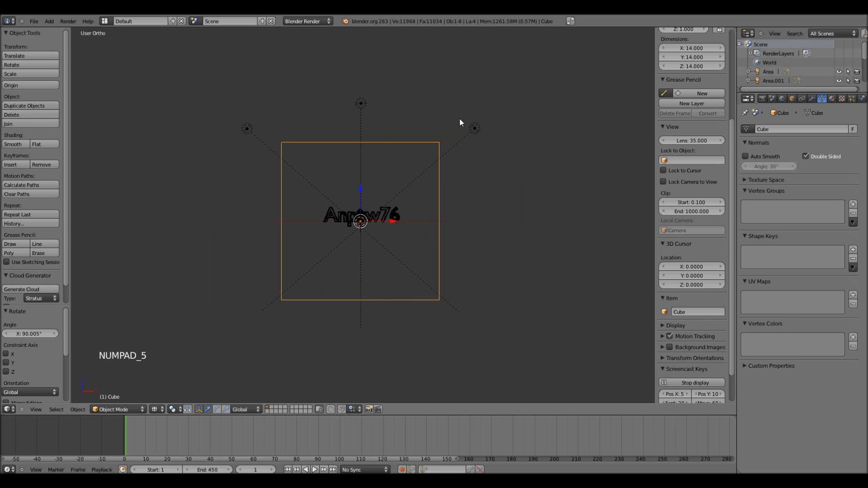
{"action": "scroll", "coordinate": [446, 167], "scroll_direction": "up", "scroll_amount": 2}
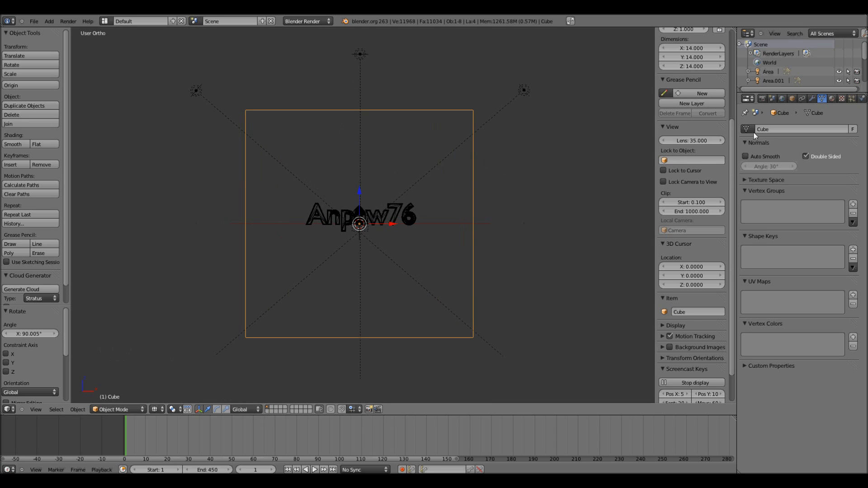
{"action": "left_click", "coordinate": [832, 99]}
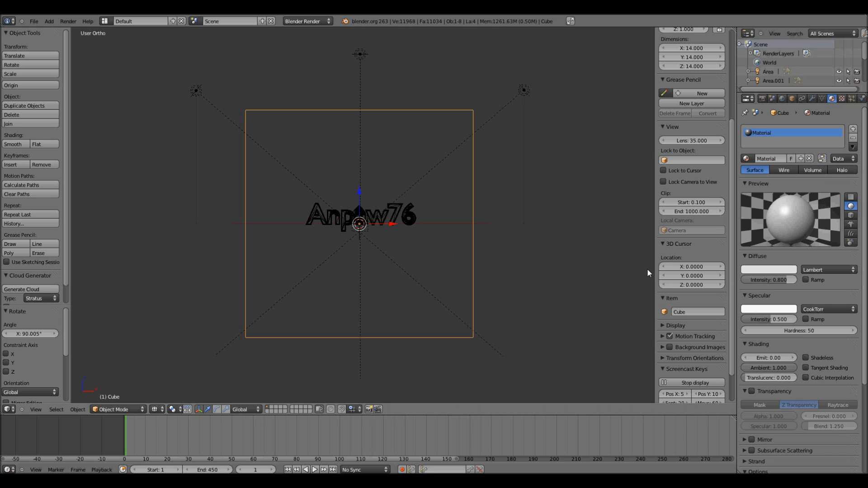
{"action": "left_click", "coordinate": [812, 172]}
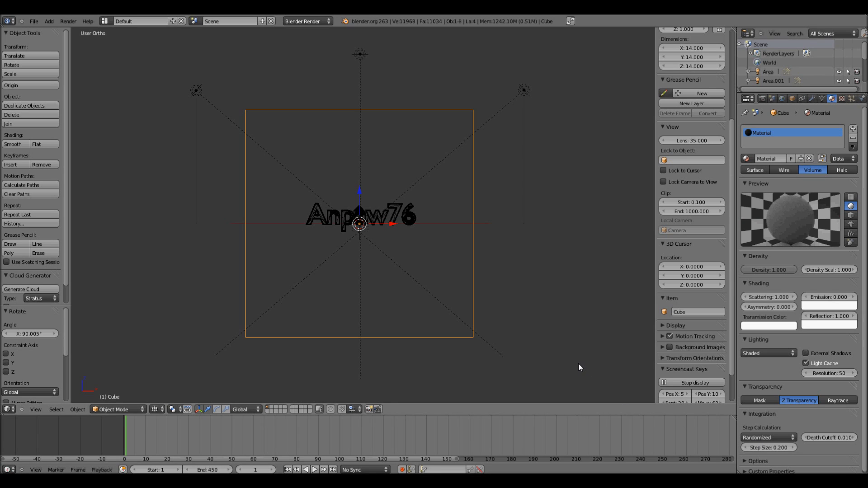
{"action": "left_click", "coordinate": [769, 447]}
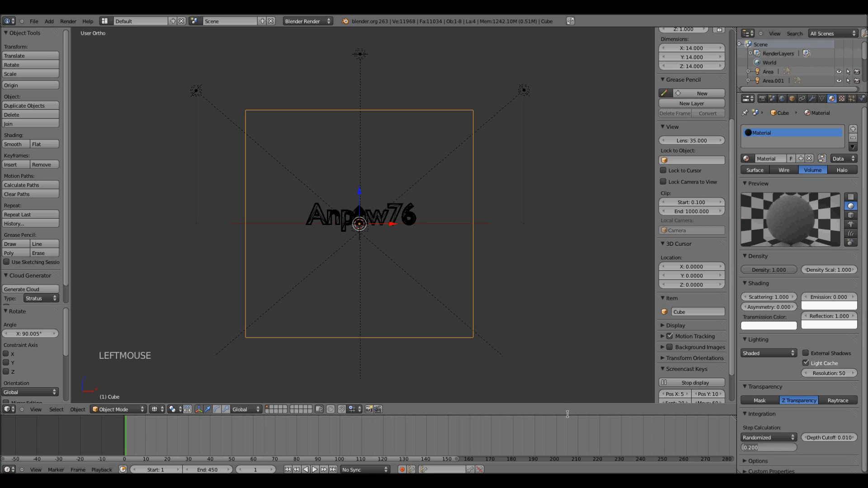
{"action": "key", "text": "Return"}
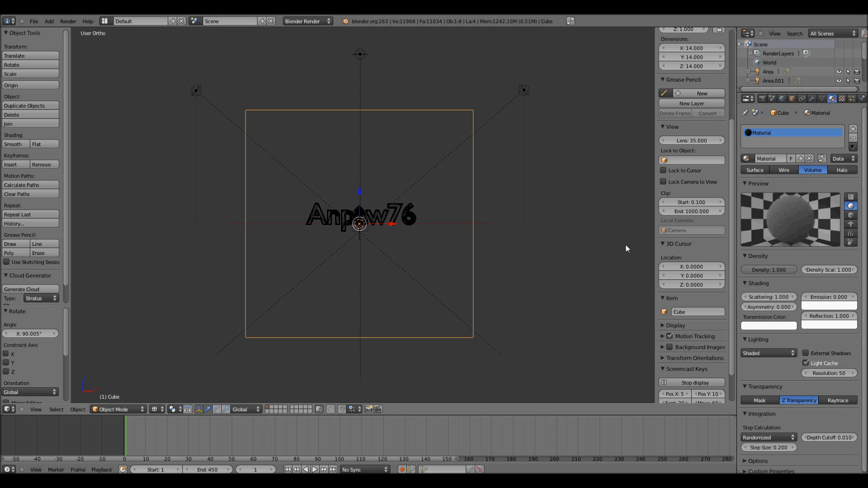
Step: Set the cube's texture type to Point Density, using the Text object's ParticleSystem as its source
{"action": "left_click", "coordinate": [842, 98]}
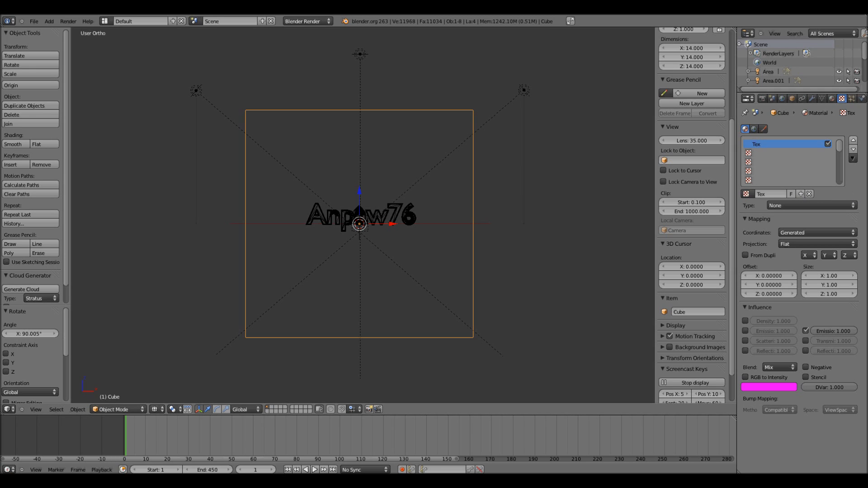
{"action": "left_click", "coordinate": [831, 203]}
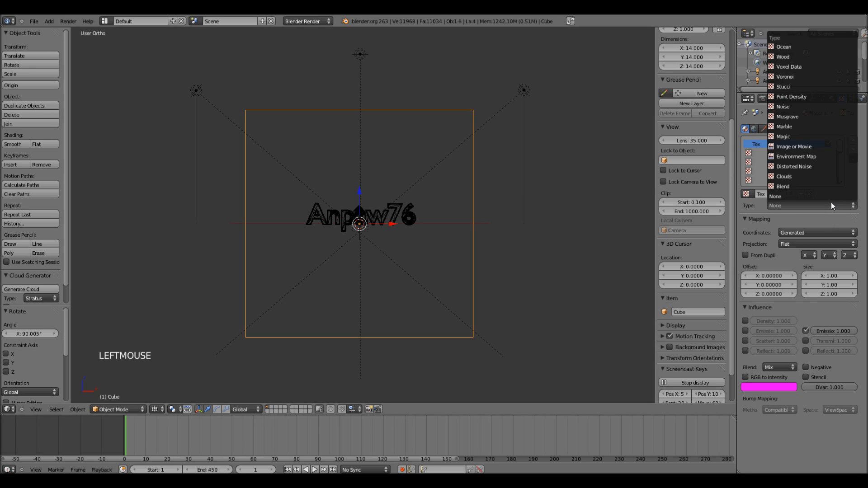
{"action": "left_click", "coordinate": [804, 97]}
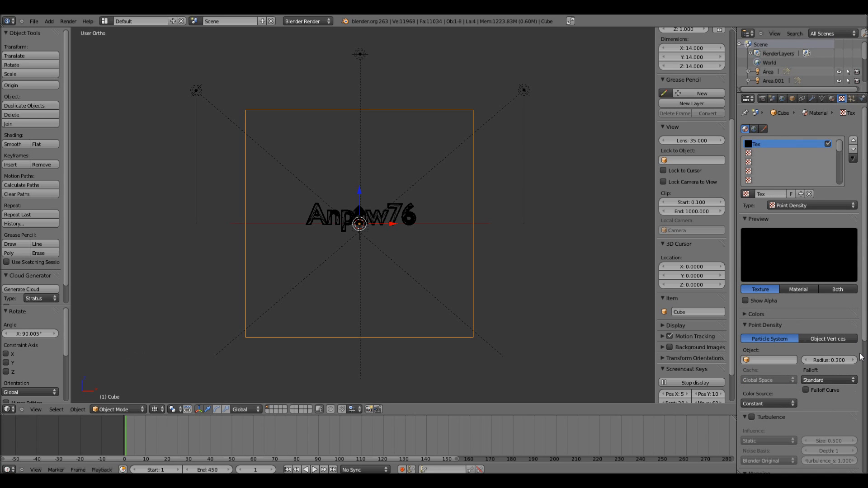
{"action": "left_click", "coordinate": [760, 359]}
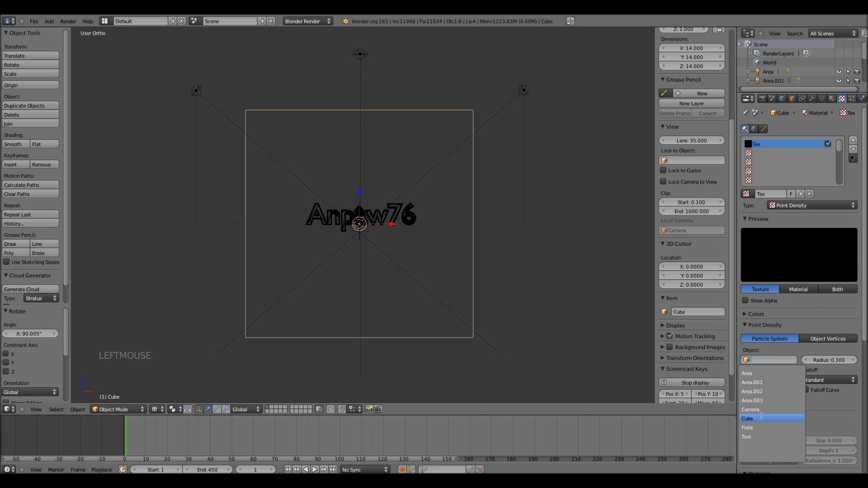
{"action": "left_click", "coordinate": [761, 435]}
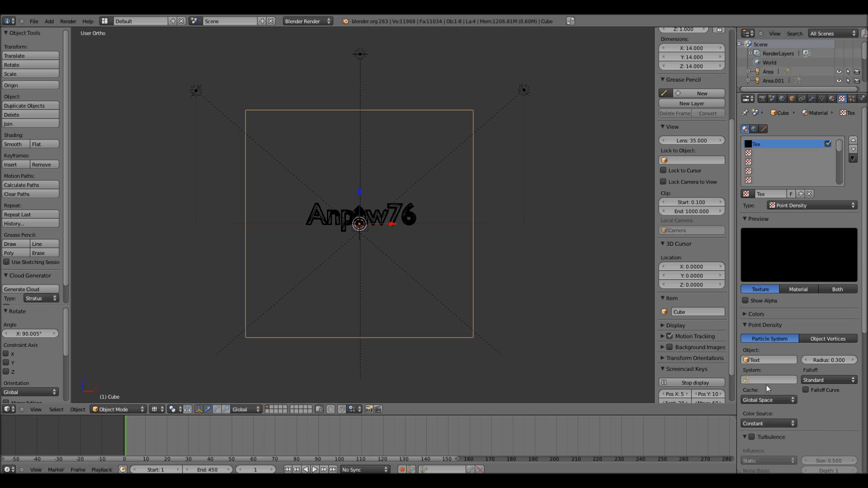
{"action": "left_click", "coordinate": [767, 379]}
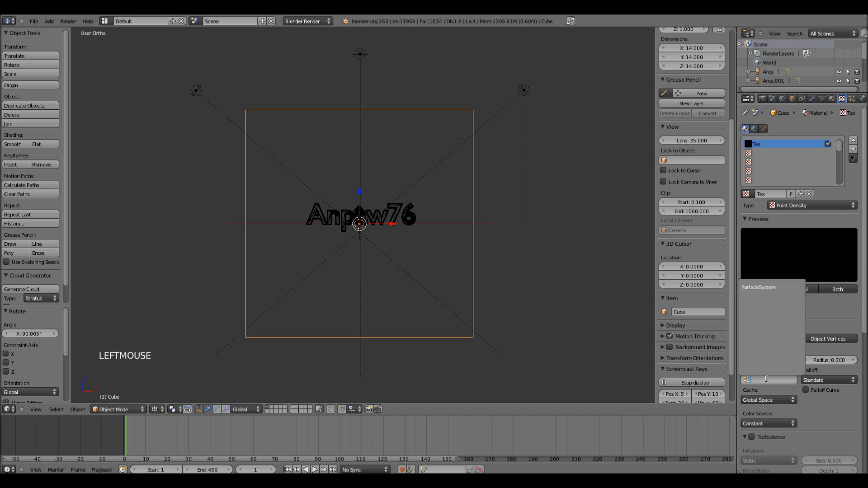
{"action": "left_click", "coordinate": [765, 289]}
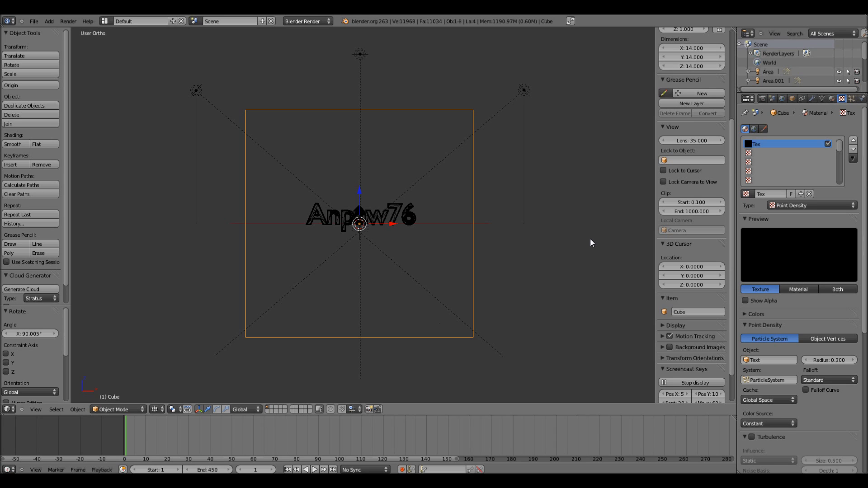
Step: Render a test image of frame 1 to check the volume cube, and close the result
{"action": "scroll", "coordinate": [574, 239], "scroll_direction": "down", "scroll_amount": 4}
{"action": "scroll", "coordinate": [486, 234], "scroll_direction": "up", "scroll_amount": 4}
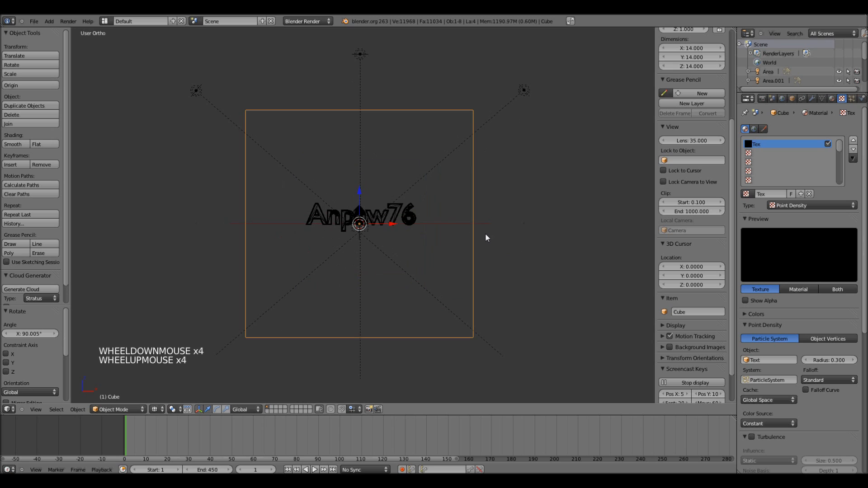
{"action": "left_click", "coordinate": [69, 22]}
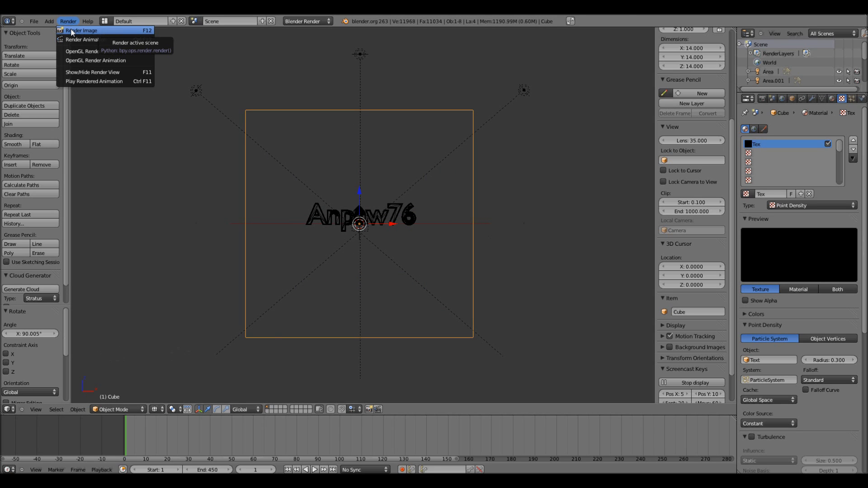
{"action": "left_click", "coordinate": [71, 31]}
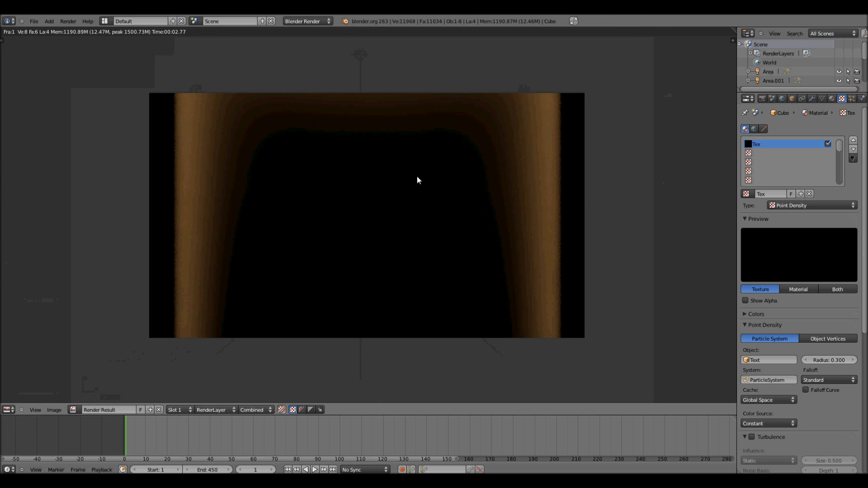
{"action": "key", "text": "Escape"}
Step: Turn off the texture's emission color influence, enable Density influence, and set the blend mode to Multiply
{"action": "scroll", "coordinate": [839, 371], "scroll_direction": "down", "scroll_amount": 9}
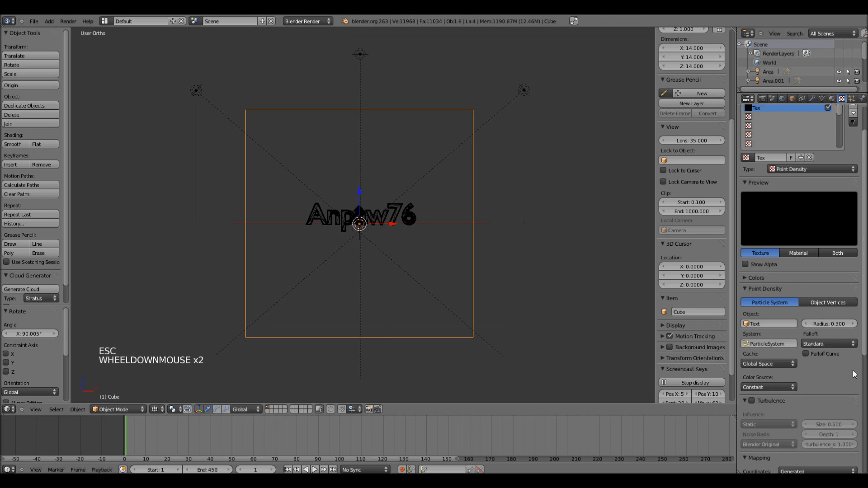
{"action": "scroll", "coordinate": [817, 373], "scroll_direction": "down", "scroll_amount": 7}
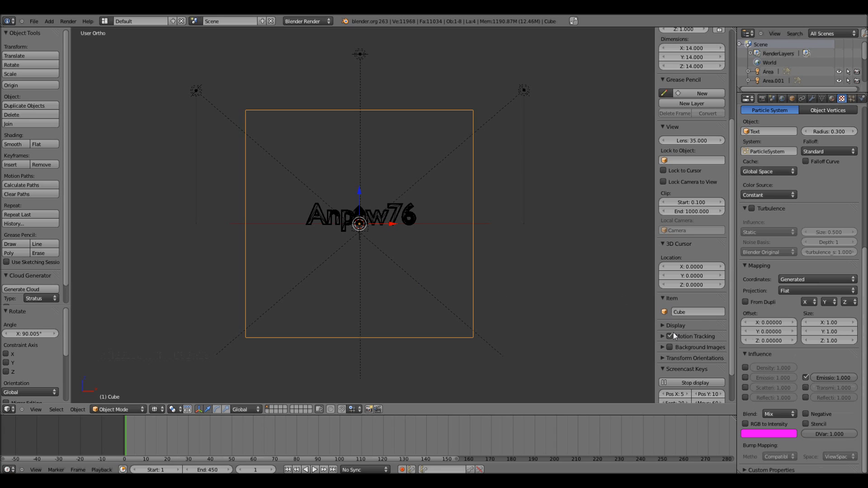
{"action": "left_click", "coordinate": [806, 378]}
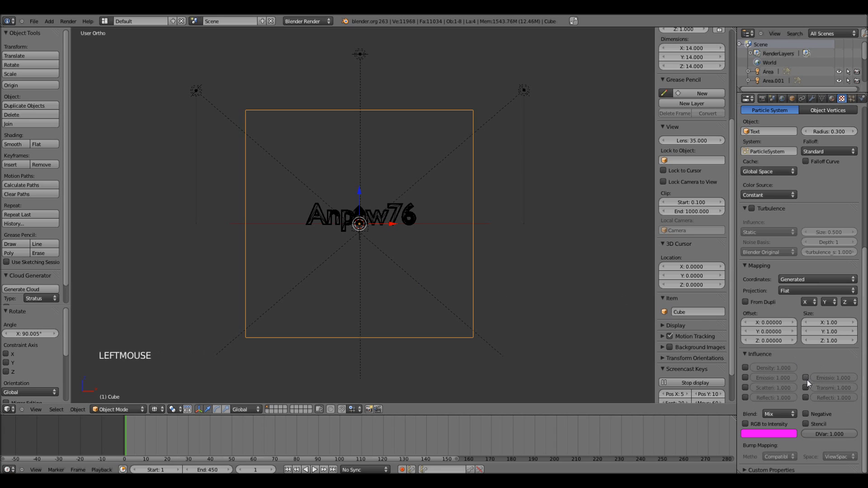
{"action": "left_click", "coordinate": [746, 368]}
{"action": "left_click", "coordinate": [776, 413]}
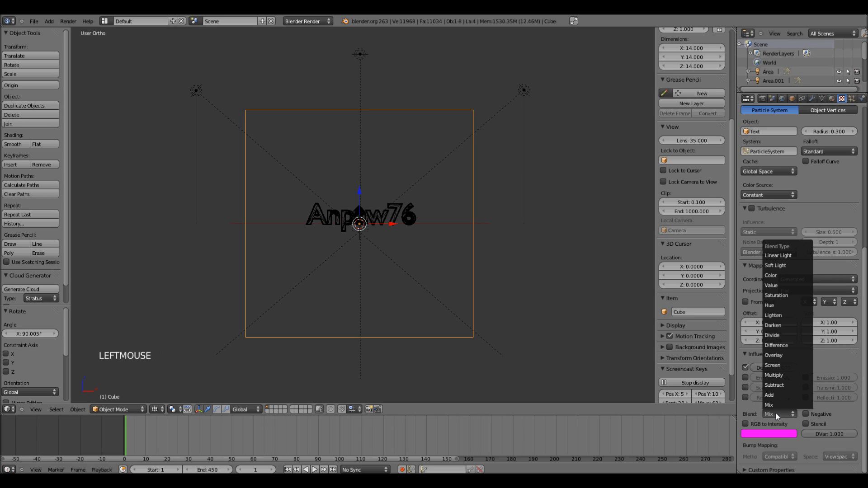
{"action": "left_click", "coordinate": [777, 375]}
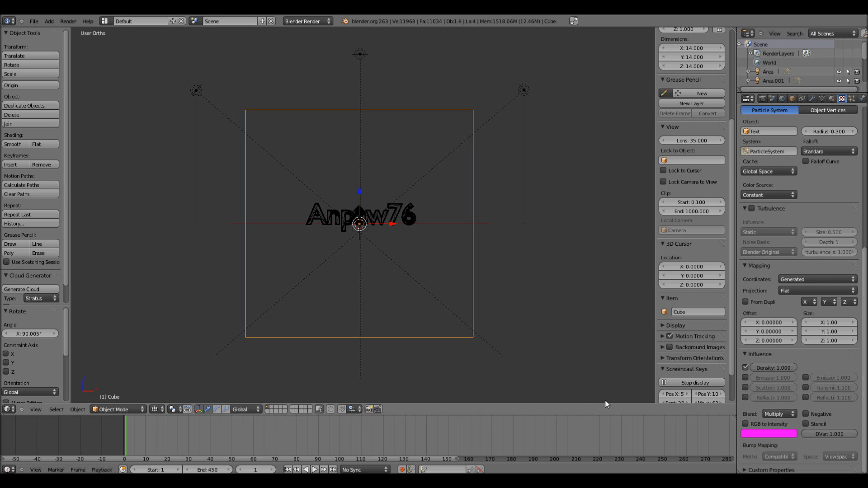
Step: Render a test image of frame 1 with the density influence active, and close the result
{"action": "left_click", "coordinate": [68, 21]}
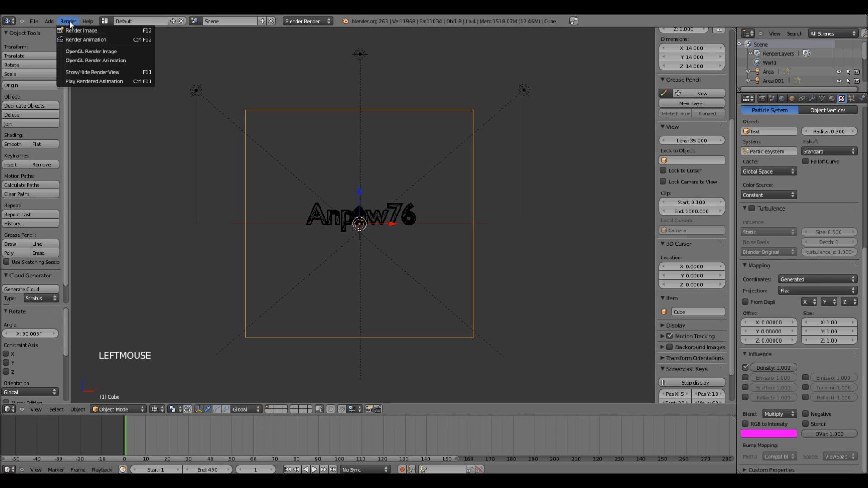
{"action": "left_click", "coordinate": [74, 30]}
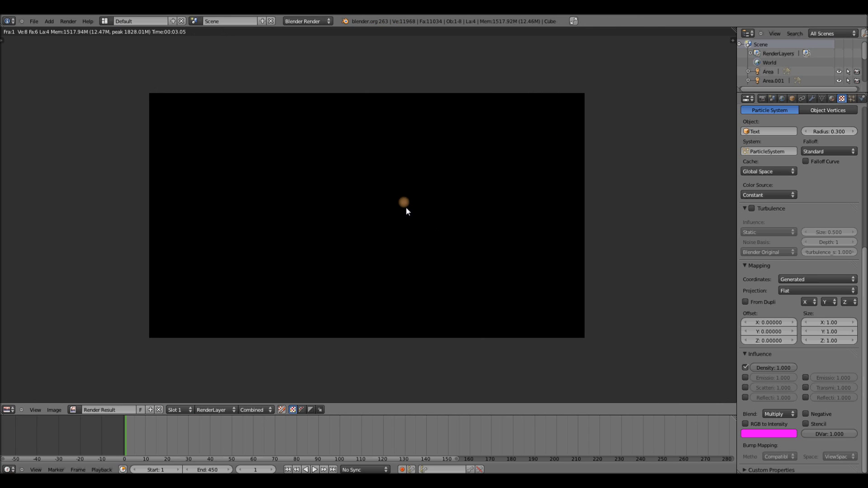
{"action": "key", "text": "Escape"}
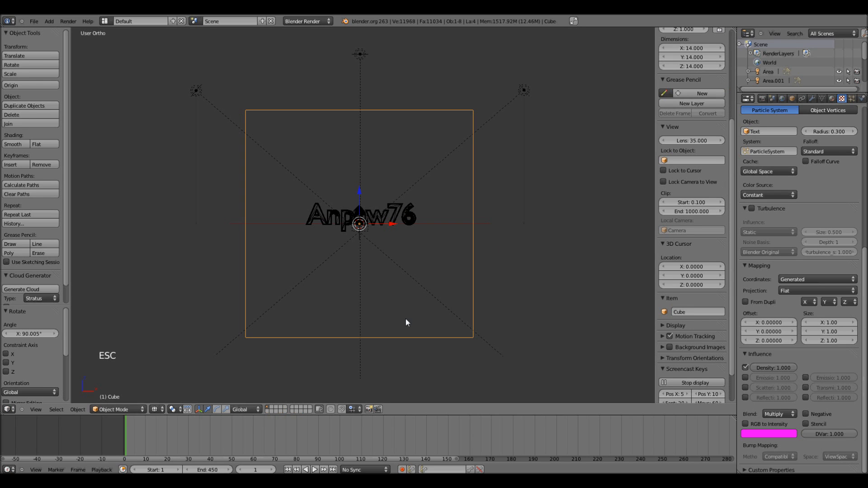
Step: Go to frame 30, render a test image to examine the text volume, and close the result
{"action": "left_click", "coordinate": [256, 470]}
{"action": "type", "text": "30"}
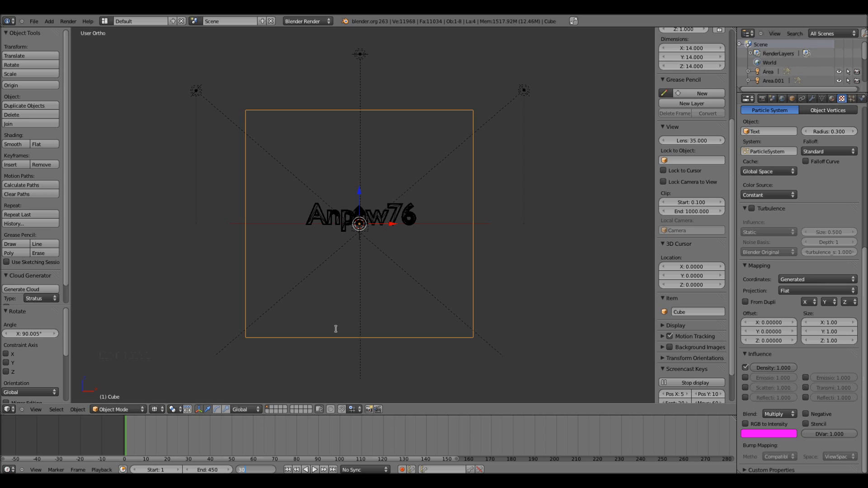
{"action": "key", "text": "Return"}
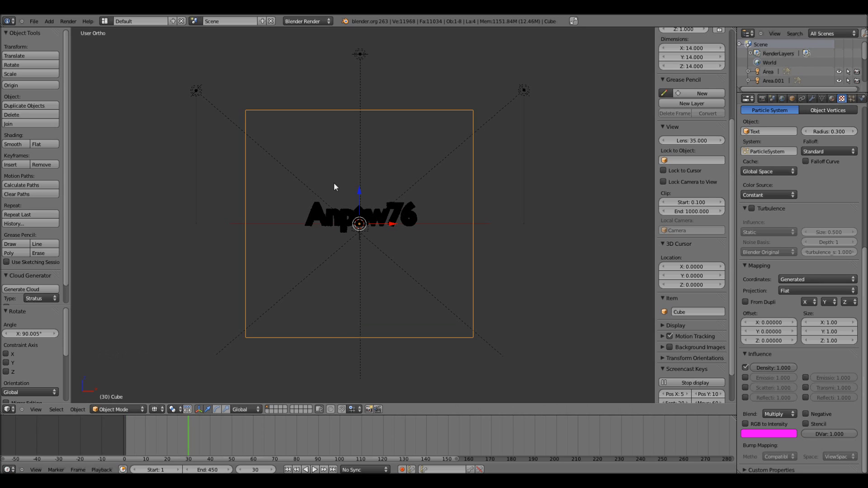
{"action": "left_click", "coordinate": [69, 21]}
{"action": "left_click", "coordinate": [72, 29]}
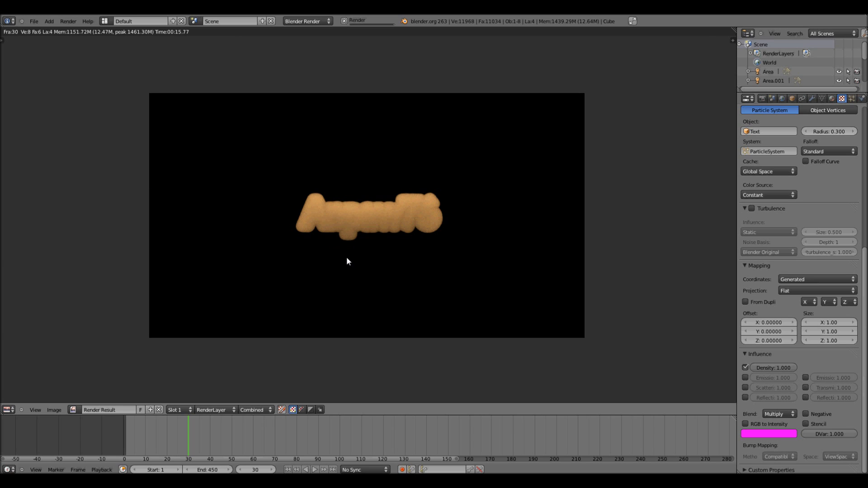
{"action": "scroll", "coordinate": [347, 262], "scroll_direction": "up", "scroll_amount": 2}
{"action": "scroll", "coordinate": [346, 261], "scroll_direction": "down", "scroll_amount": 1}
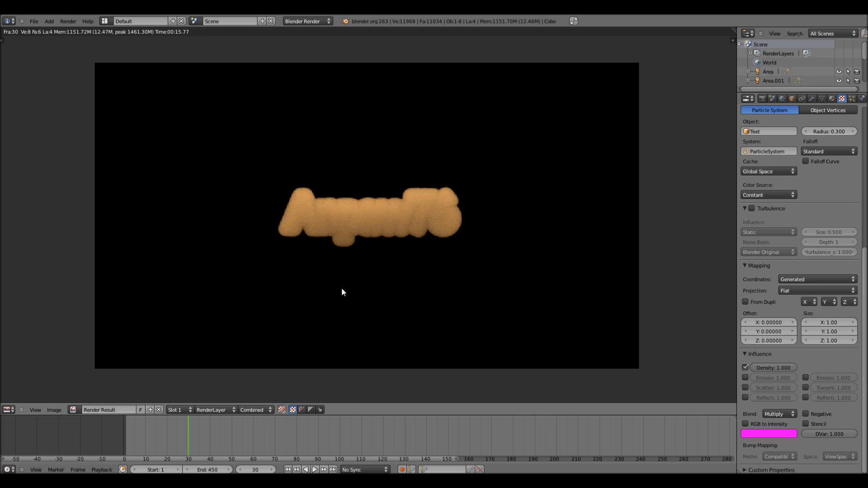
{"action": "key", "text": "Escape"}
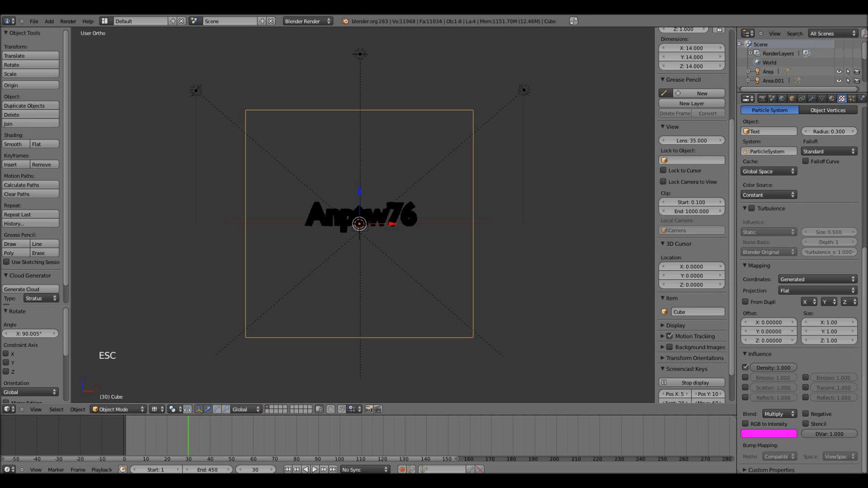
Step: Go to frame 15, render a test image to inspect the text's shape up close, and close the result
{"action": "left_click", "coordinate": [254, 470]}
{"action": "type", "text": "15"}
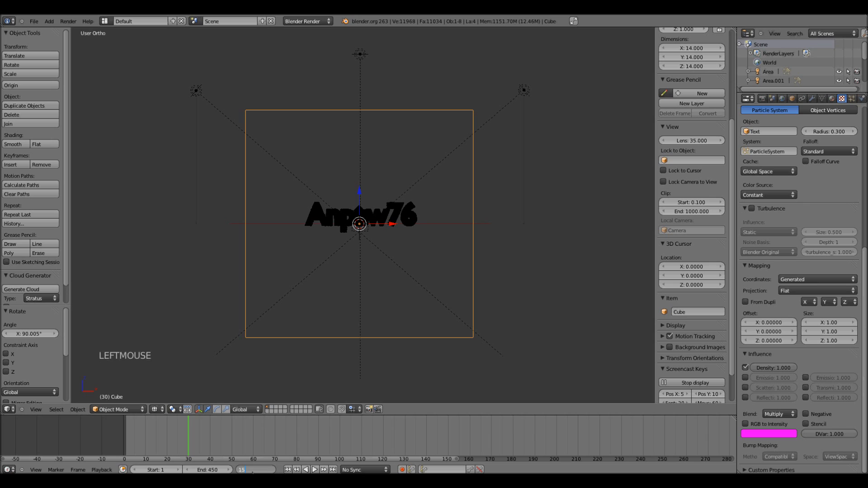
{"action": "key", "text": "Return"}
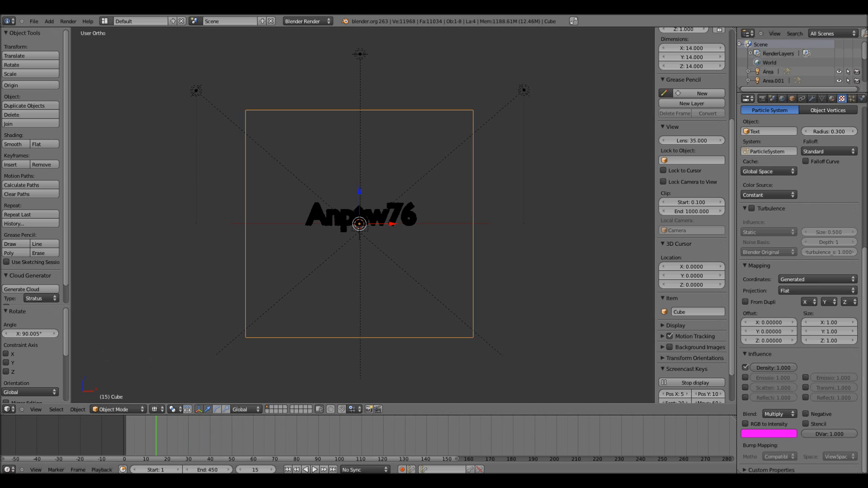
{"action": "left_click", "coordinate": [68, 22]}
{"action": "left_click", "coordinate": [81, 30]}
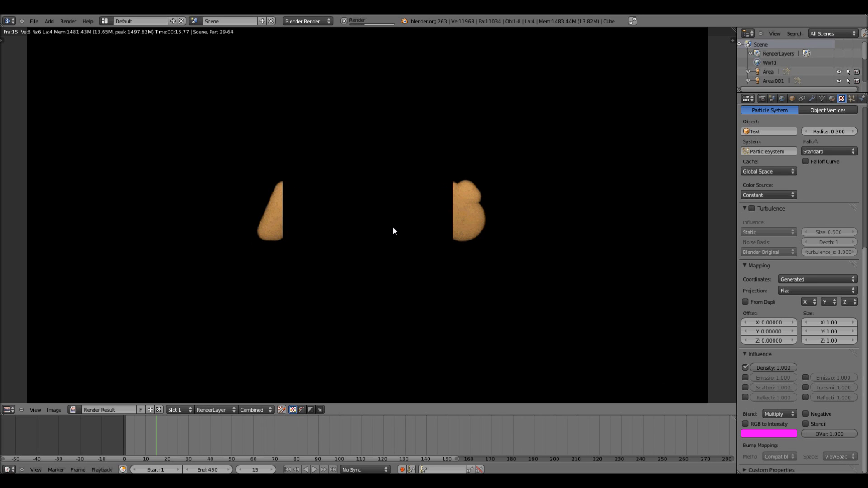
{"action": "scroll", "coordinate": [290, 228], "scroll_direction": "down", "scroll_amount": 1}
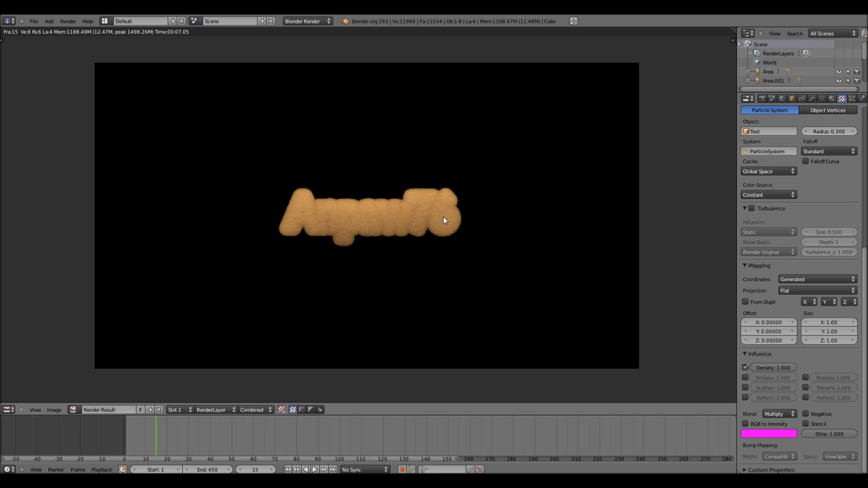
{"action": "scroll", "coordinate": [327, 270], "scroll_direction": "up", "scroll_amount": 2}
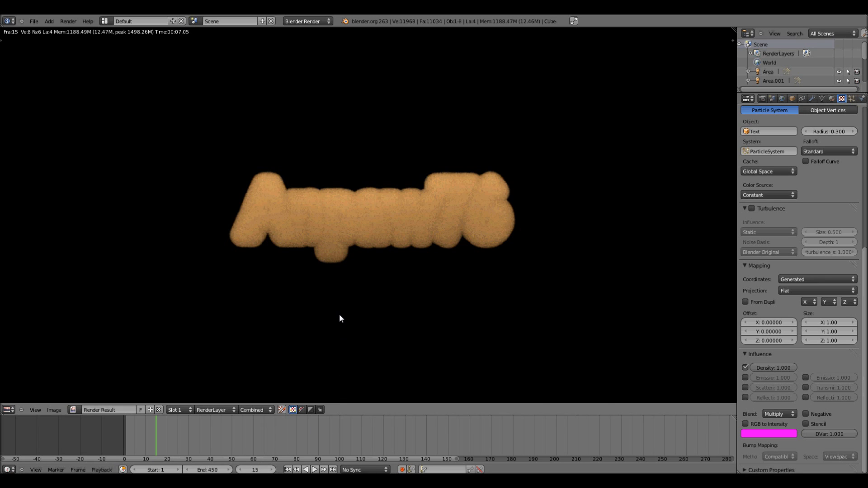
{"action": "key", "text": "Escape"}
Step: Go to frame 50, render a test image of the dissolving text, and close the result
{"action": "left_click", "coordinate": [255, 469]}
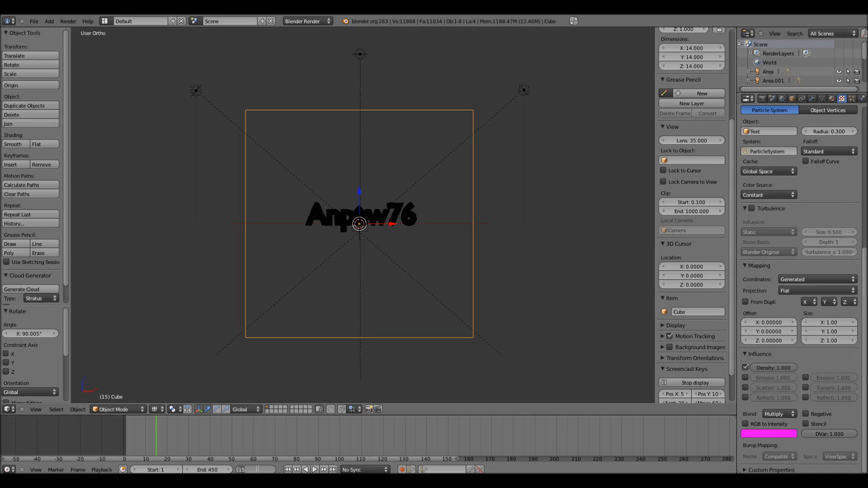
{"action": "type", "text": "50"}
{"action": "key", "text": "Return"}
{"action": "left_click", "coordinate": [68, 21]}
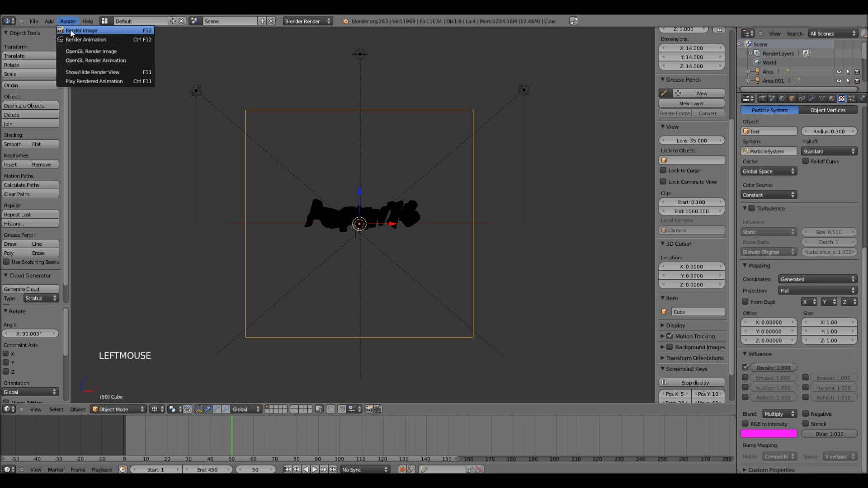
{"action": "left_click", "coordinate": [70, 29]}
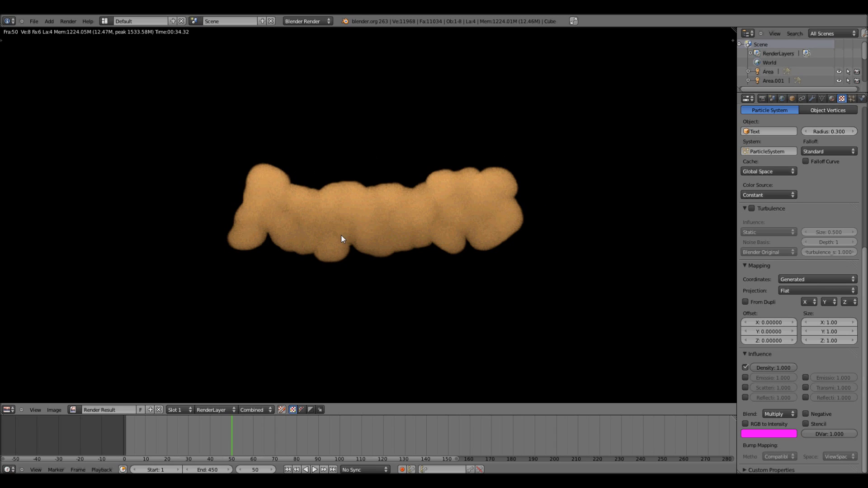
{"action": "key", "text": "Escape"}
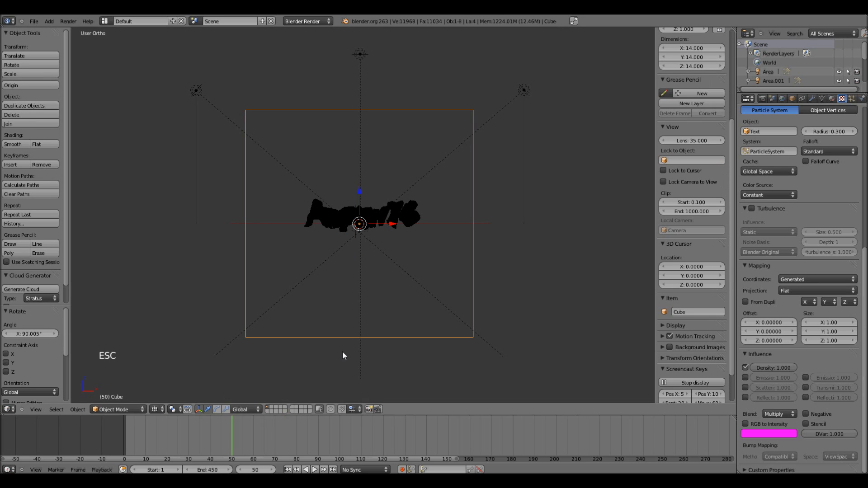
Step: Return to frame 15 and set the cube's volume material to a step size of 0.075 and a density scale of 2
{"action": "left_click", "coordinate": [267, 470]}
{"action": "type", "text": "15"}
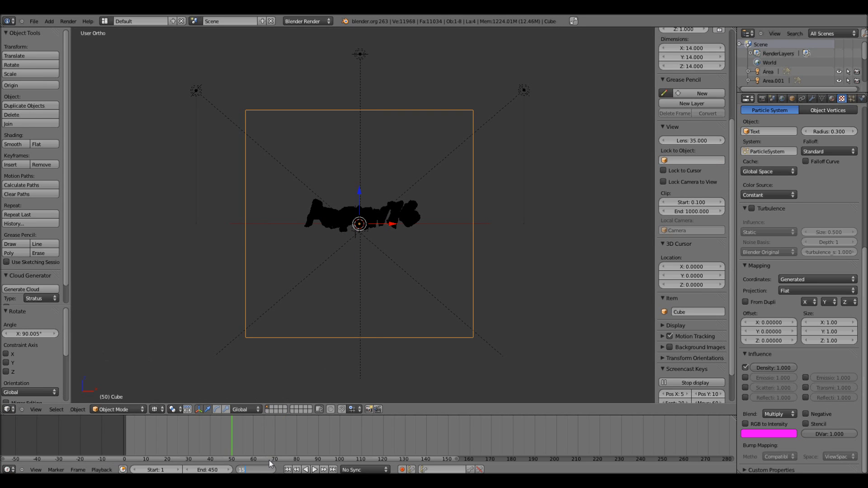
{"action": "key", "text": "Return"}
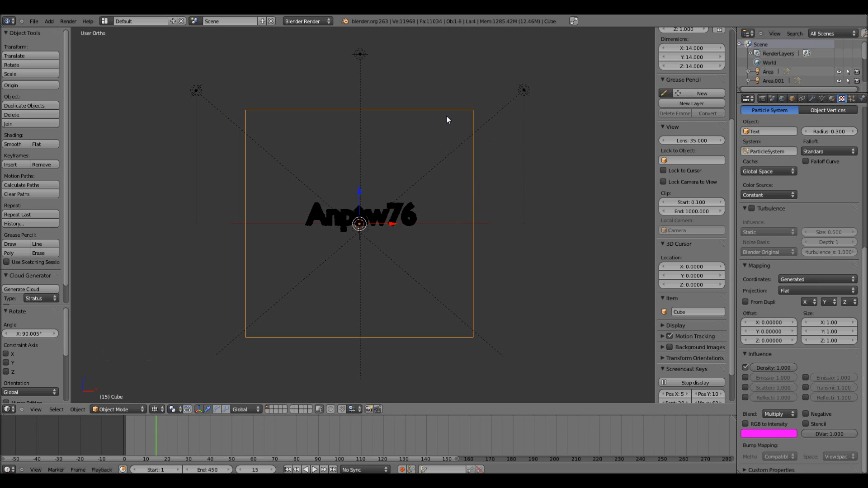
{"action": "left_click", "coordinate": [831, 98]}
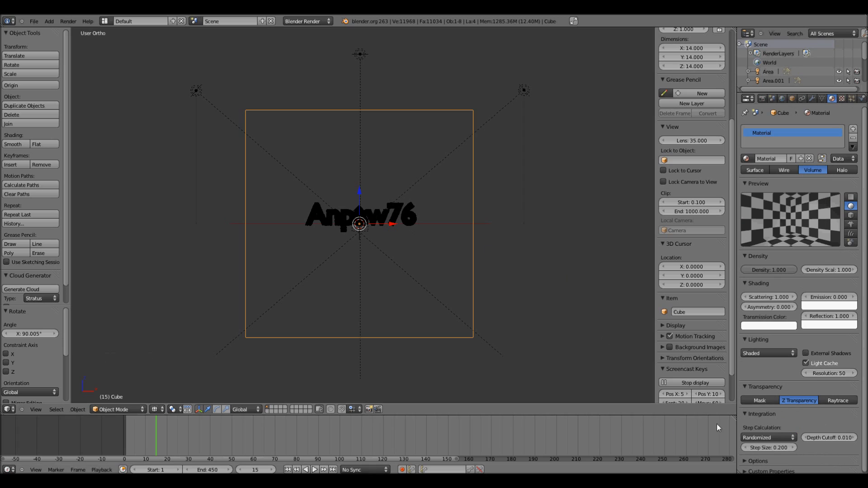
{"action": "left_click", "coordinate": [770, 448]}
{"action": "key", "text": "BackSpace"}
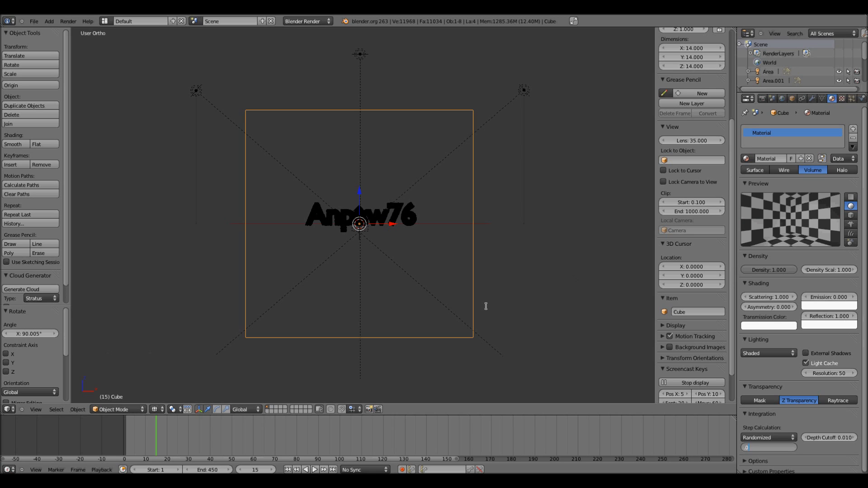
{"action": "key", "text": "Return"}
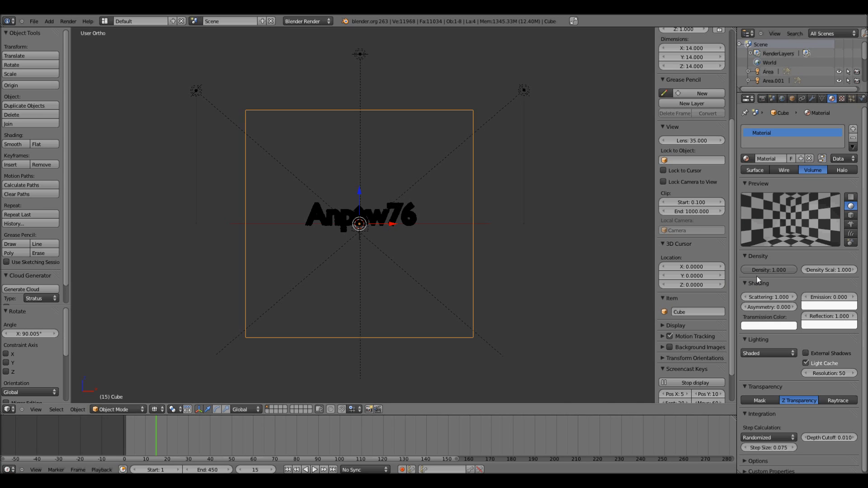
{"action": "left_click", "coordinate": [819, 270]}
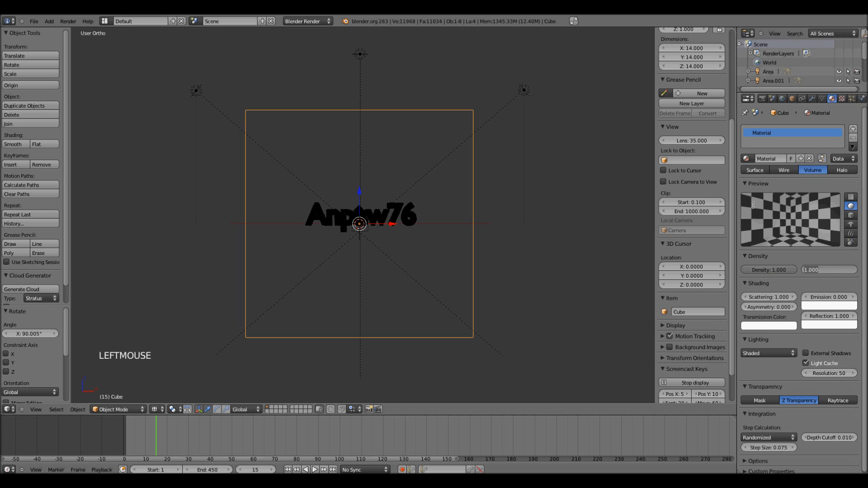
{"action": "type", "text": "2"}
{"action": "key", "text": "Return"}
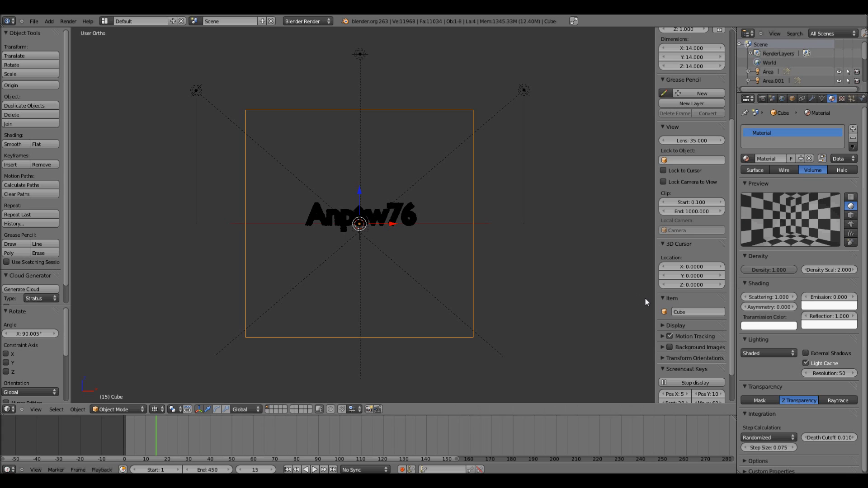
Step: Try a density of 0.5 on the cube's volume material, and restore the density to 1
{"action": "left_click", "coordinate": [765, 270]}
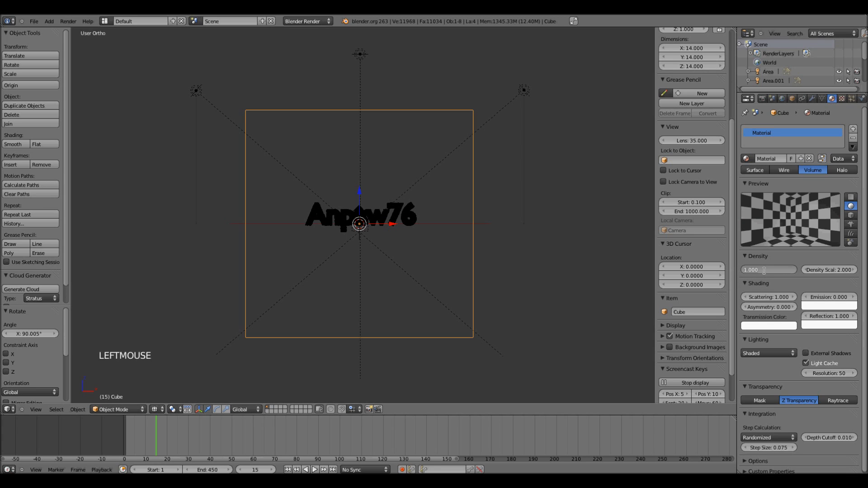
{"action": "type", "text": "0.5"}
{"action": "key", "text": "Return"}
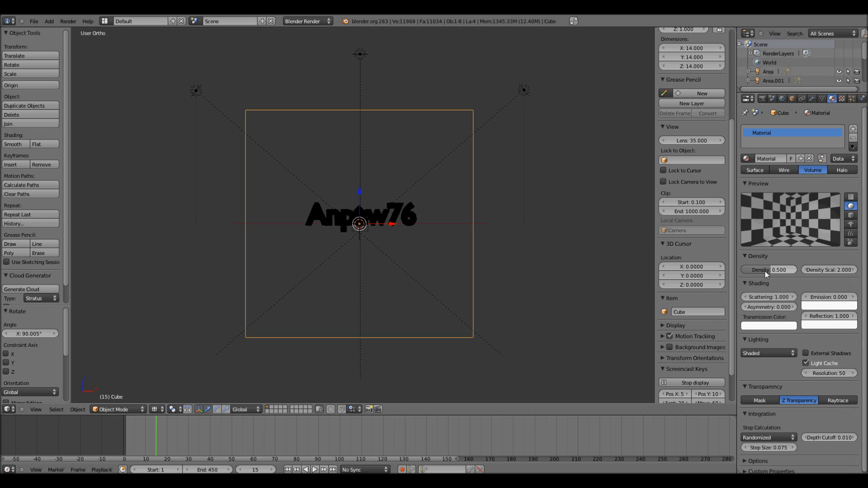
{"action": "left_click", "coordinate": [765, 272]}
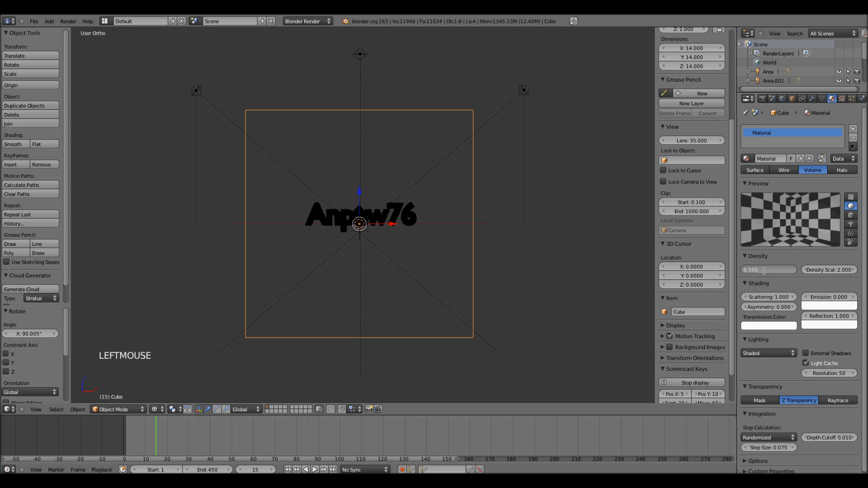
{"action": "key", "text": "Return"}
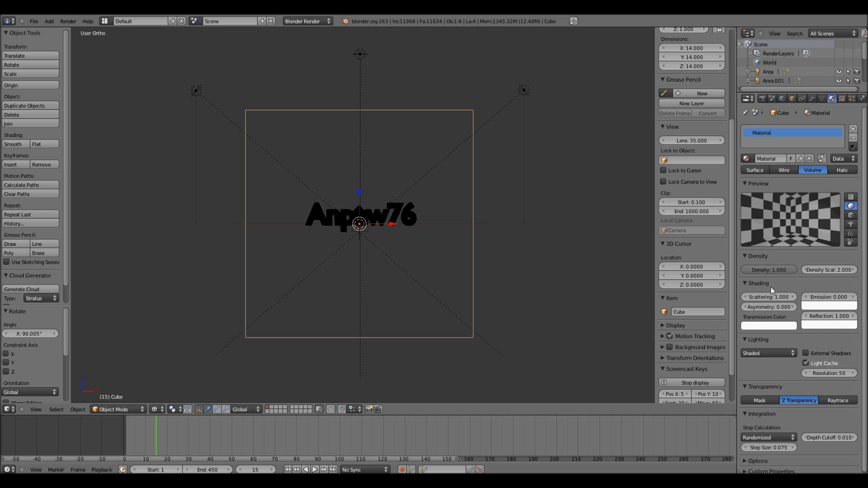
Step: Set the volume material's scattering to 5, render frame 15 to check the shading, and close the result
{"action": "left_click", "coordinate": [771, 298]}
{"action": "type", "text": "5"}
{"action": "key", "text": "Return"}
{"action": "left_click", "coordinate": [69, 22]}
{"action": "left_click", "coordinate": [69, 31]}
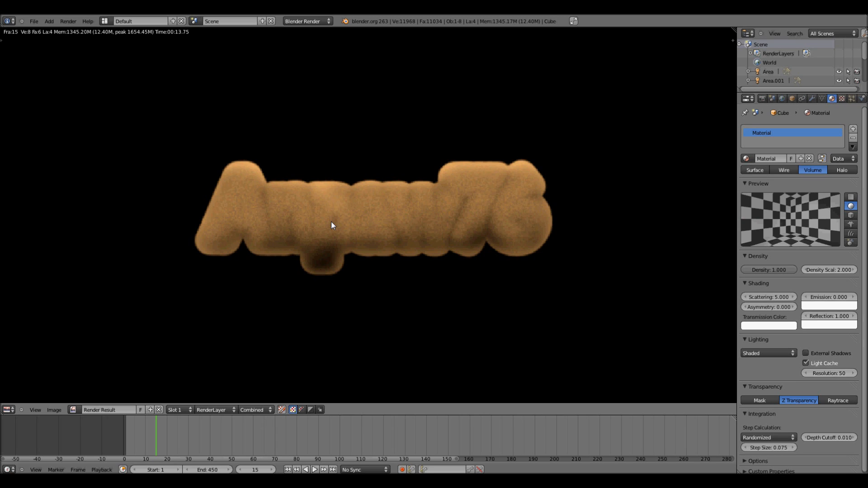
{"action": "key", "text": "Escape"}
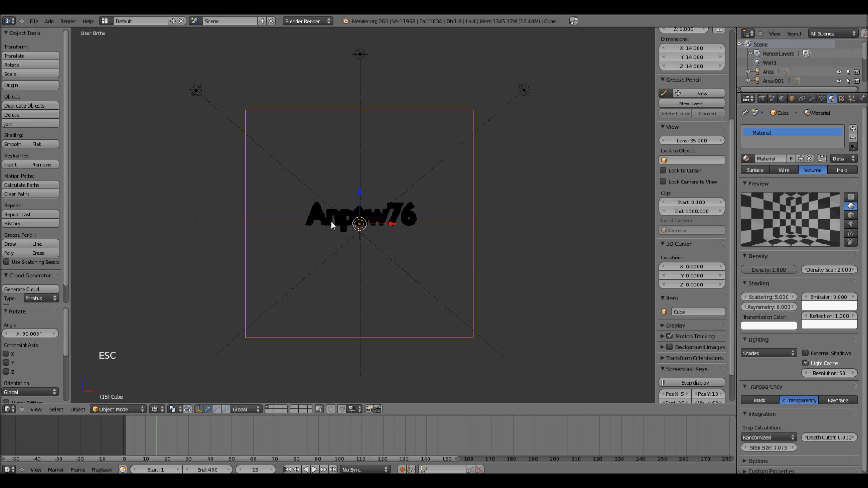
Step: Set the cube's Point Density texture radius to 0.05 and render frame 15 to check the text's legibility
{"action": "left_click", "coordinate": [842, 99]}
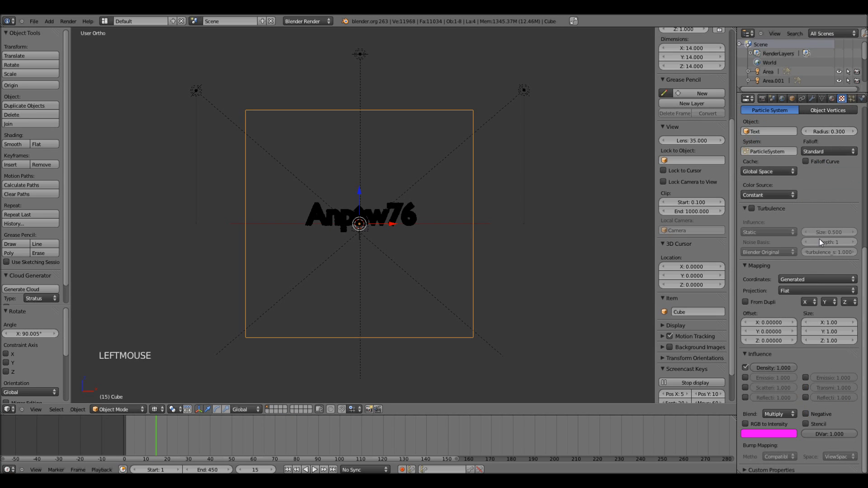
{"action": "scroll", "coordinate": [820, 239], "scroll_direction": "up", "scroll_amount": 7}
{"action": "left_click", "coordinate": [840, 259]}
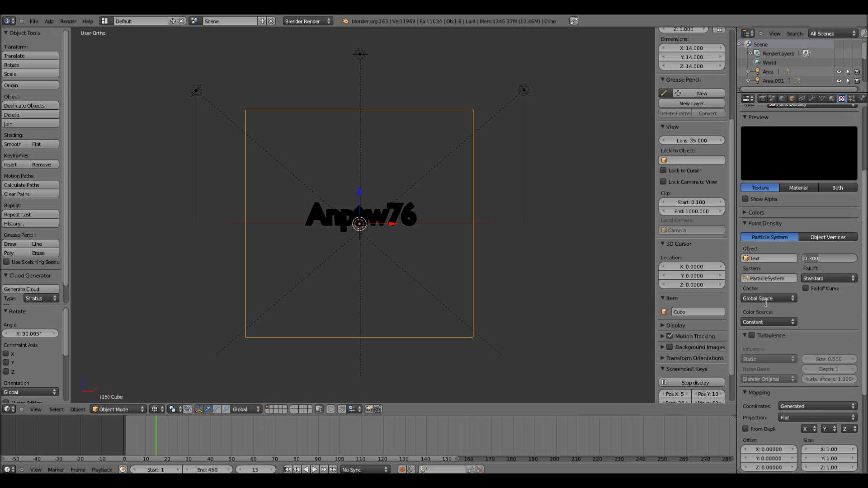
{"action": "key", "text": "BackSpace"}
{"action": "key", "text": "Return"}
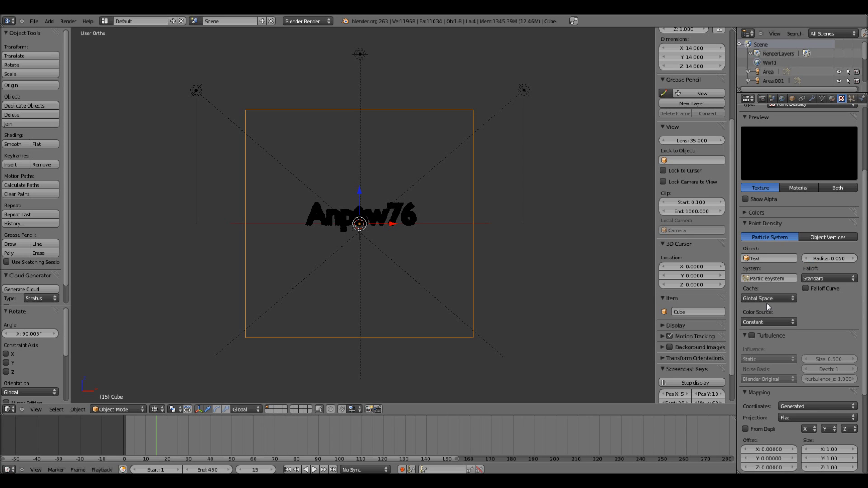
{"action": "left_click", "coordinate": [75, 21]}
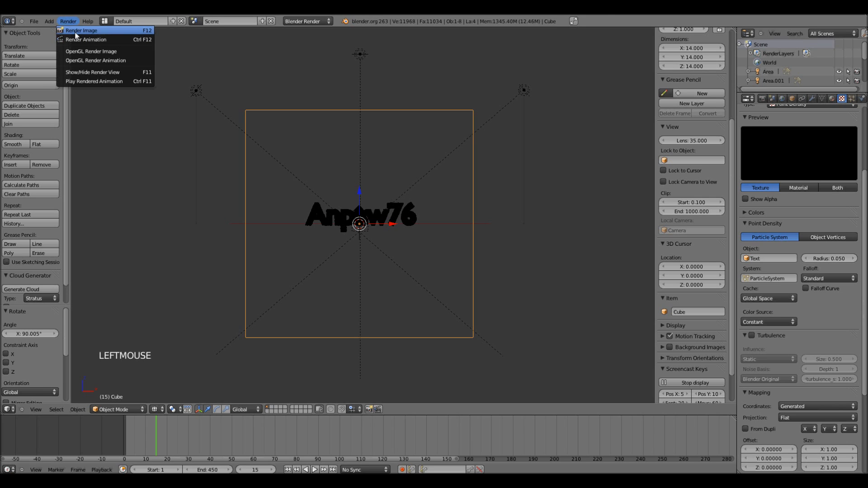
{"action": "left_click", "coordinate": [75, 30]}
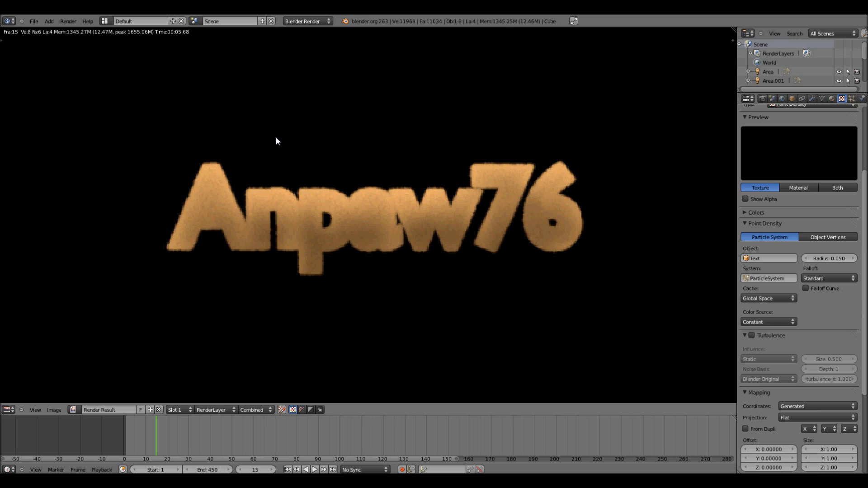
Step: Set the cube's Point Density texture radius to 0.1, checking the text's shape with a render of frame 15
{"action": "key", "text": "Escape"}
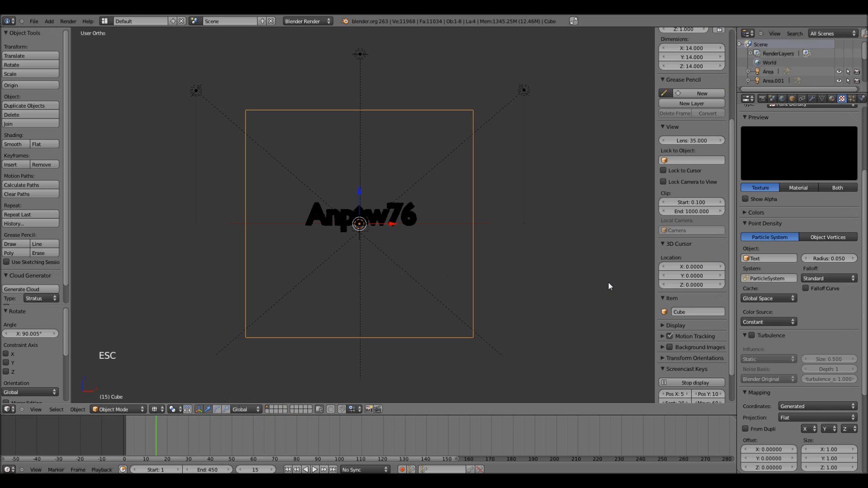
{"action": "left_click", "coordinate": [835, 259]}
{"action": "type", "text": ".1"}
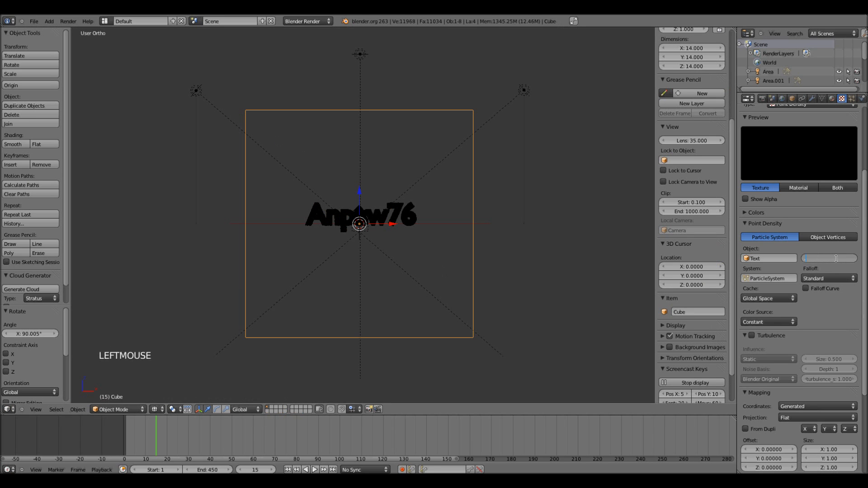
{"action": "key", "text": "Return"}
{"action": "left_click", "coordinate": [68, 22]}
{"action": "left_click", "coordinate": [73, 26]}
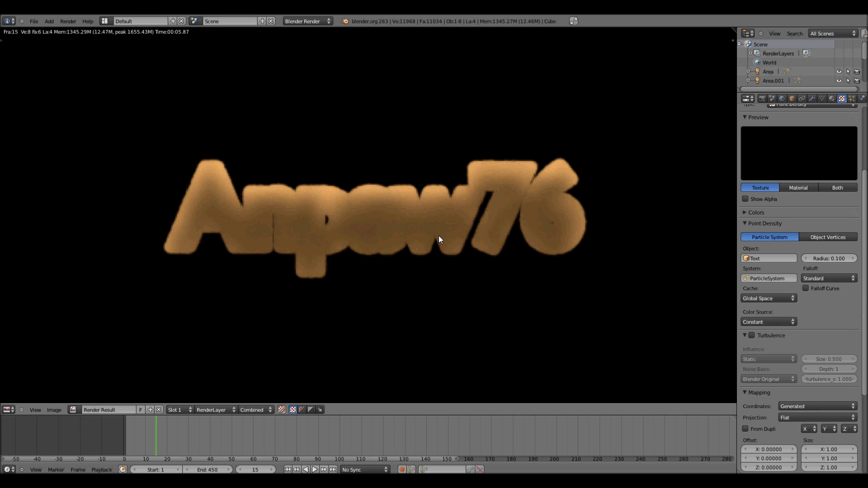
{"action": "key", "text": "Escape"}
Step: Try a Point Density radius of 1 on the cube's texture and render frame 15 to inspect the effect
{"action": "left_click", "coordinate": [831, 256]}
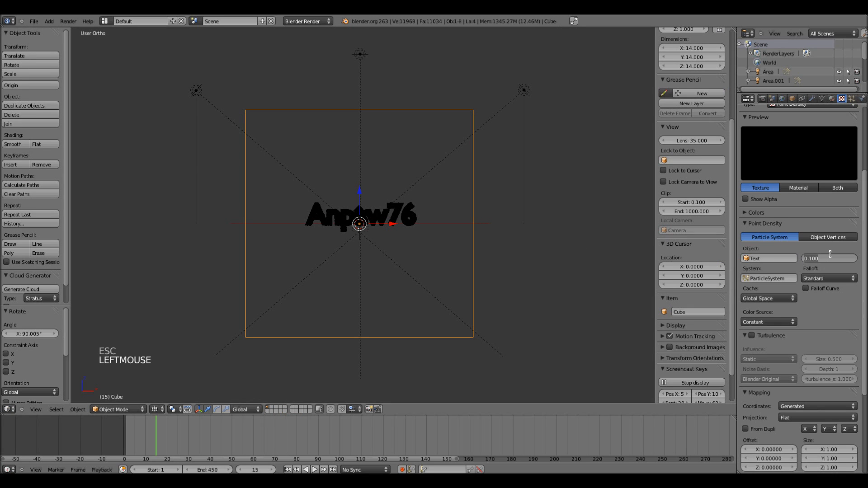
{"action": "type", "text": "1"}
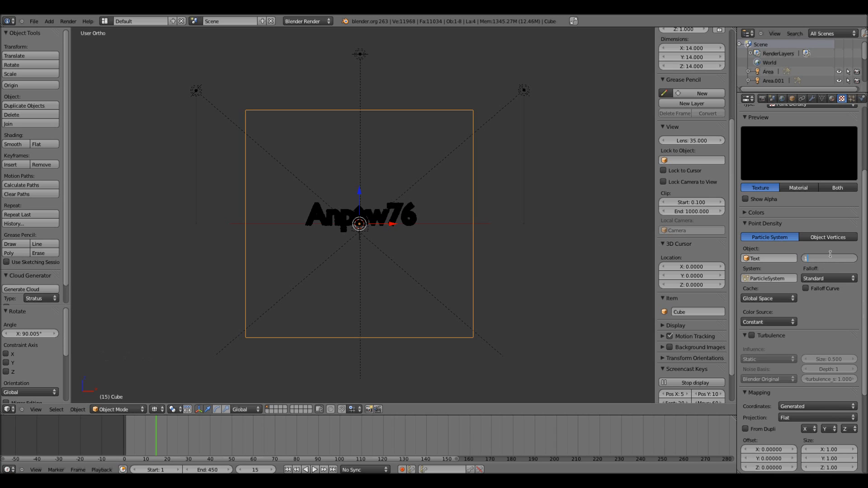
{"action": "left_click", "coordinate": [68, 21]}
{"action": "left_click", "coordinate": [71, 30]}
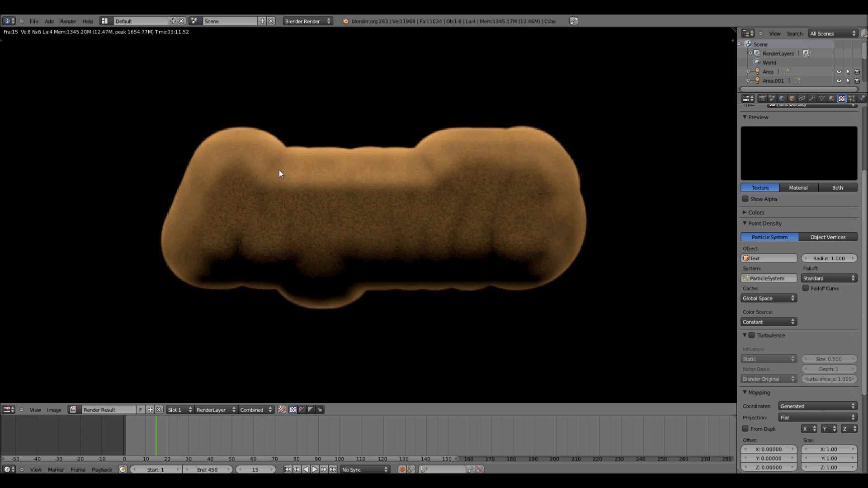
{"action": "scroll", "coordinate": [249, 197], "scroll_direction": "up", "scroll_amount": 1}
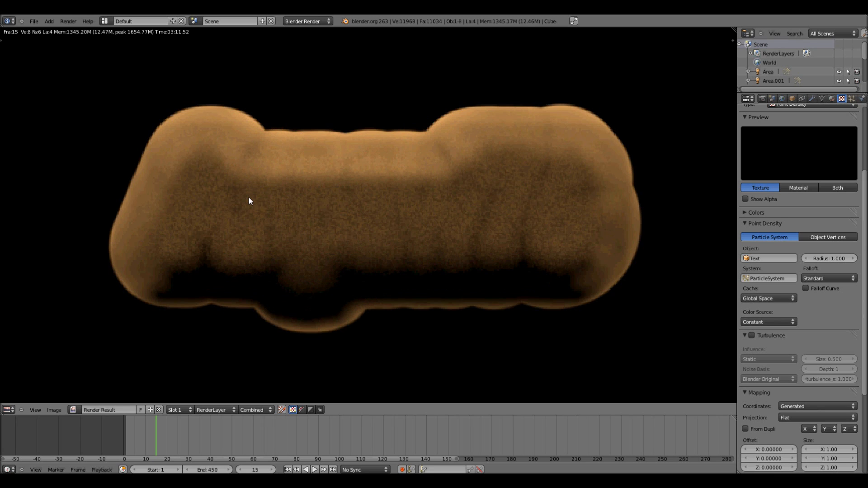
{"action": "scroll", "coordinate": [248, 138], "scroll_direction": "down", "scroll_amount": 1}
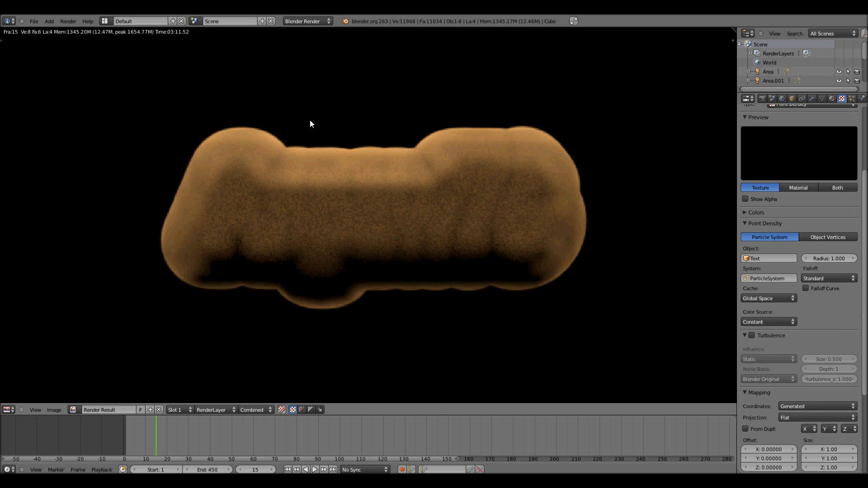
{"action": "key", "text": "Escape"}
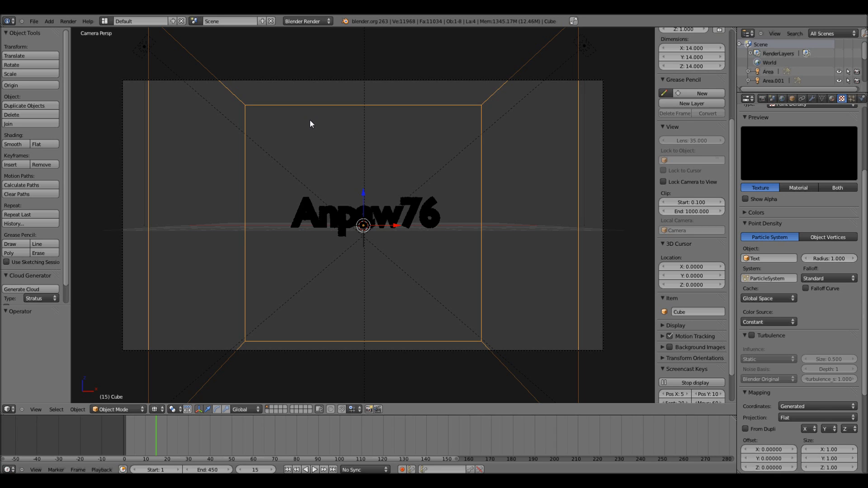
Step: Restore the Point Density texture's radius to 0.1
{"action": "left_click", "coordinate": [827, 258]}
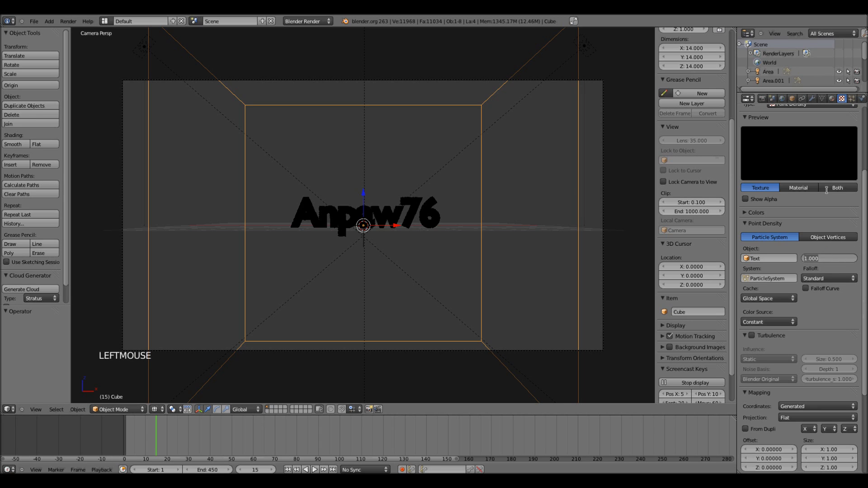
{"action": "key", "text": "BackSpace"}
{"action": "type", "text": ".1"}
{"action": "key", "text": "Return"}
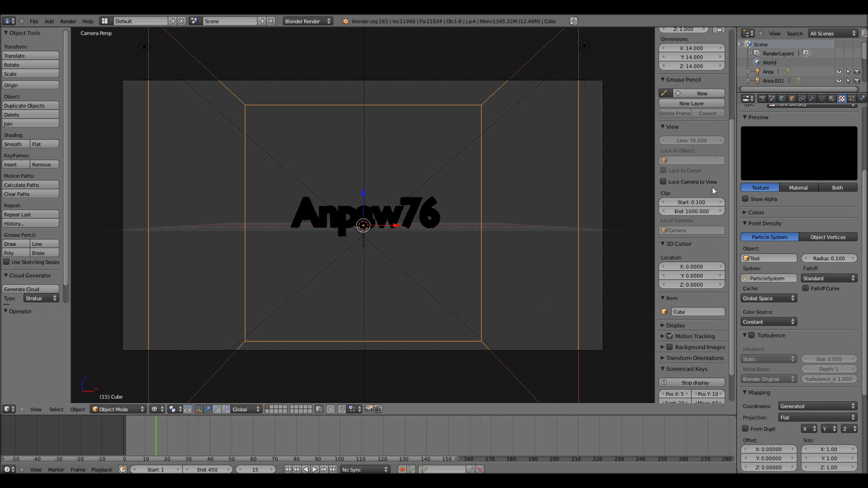
Step: Set the cube's volume material scattering to 0.75 and render frame 15 to check the shading
{"action": "left_click", "coordinate": [834, 100]}
{"action": "left_click", "coordinate": [768, 297]}
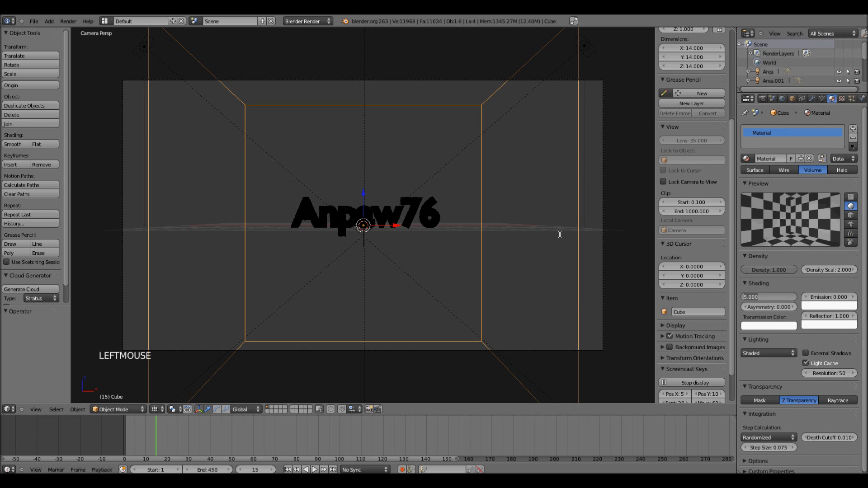
{"action": "type", "text": ".75"}
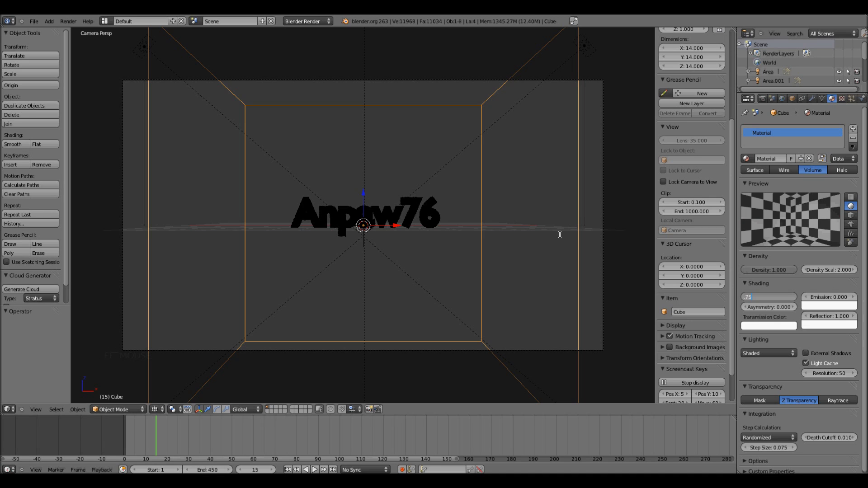
{"action": "key", "text": "Return"}
{"action": "left_click", "coordinate": [69, 21]}
{"action": "left_click", "coordinate": [69, 29]}
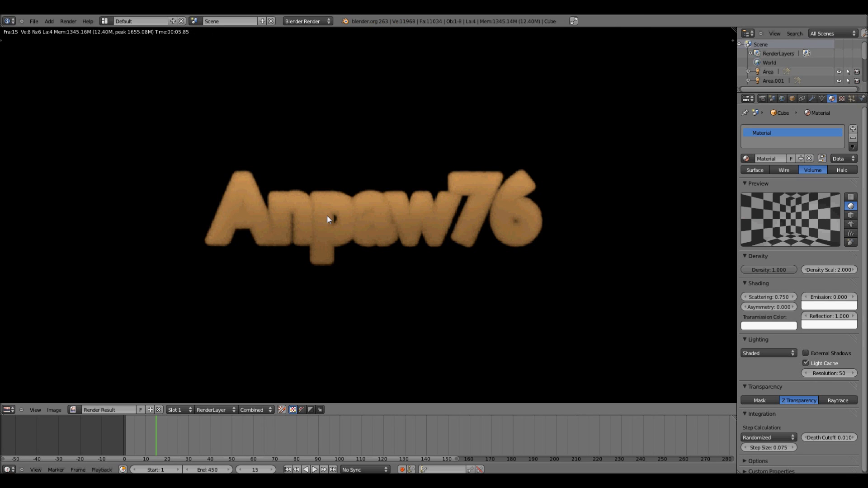
{"action": "key", "text": "Escape"}
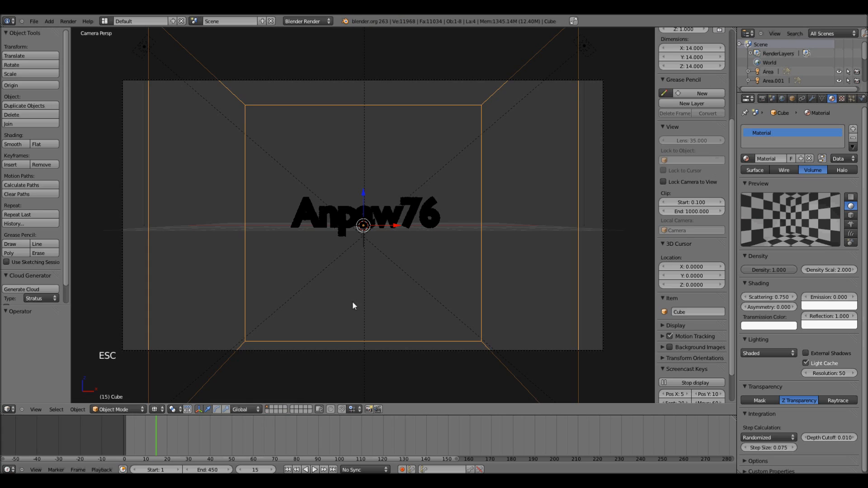
Step: Go to frame 75 and render it to check how the dissolving text looks as smoke
{"action": "left_click", "coordinate": [253, 470]}
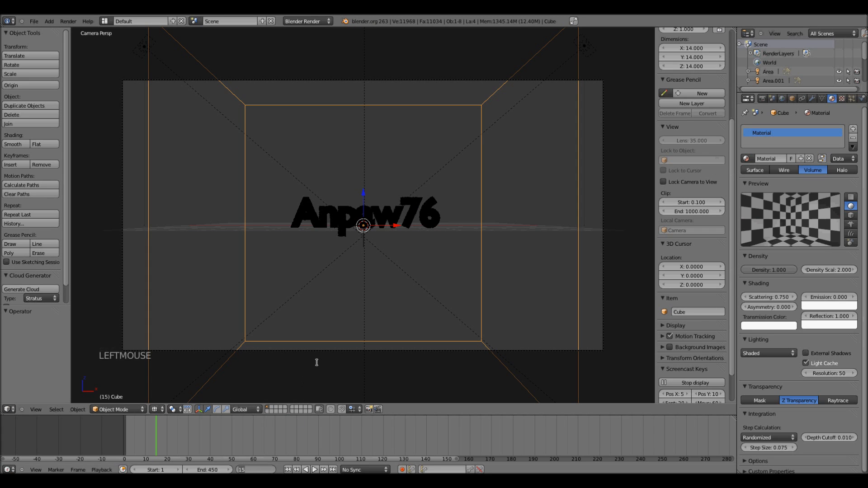
{"action": "type", "text": "75"}
{"action": "key", "text": "Return"}
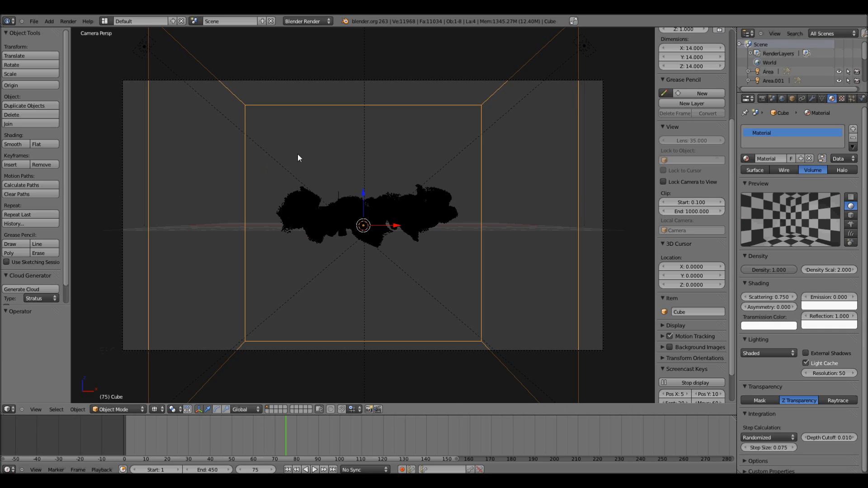
{"action": "left_click", "coordinate": [68, 21]}
{"action": "left_click", "coordinate": [69, 29]}
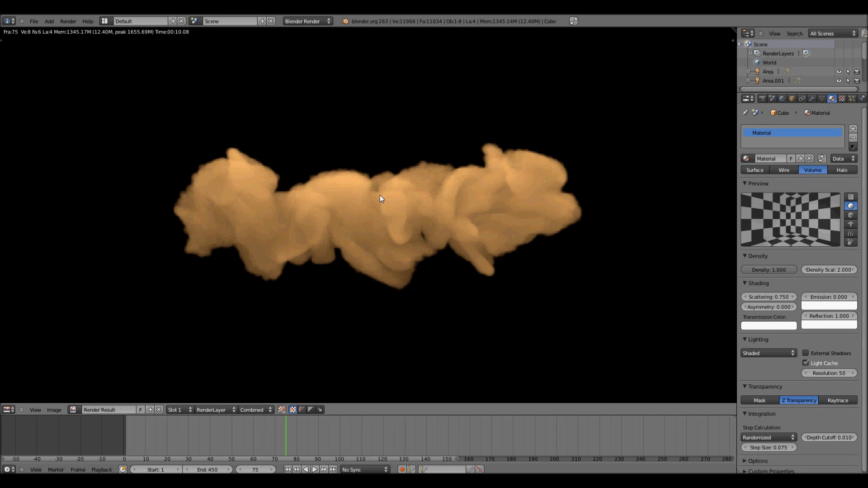
{"action": "key", "text": "Escape"}
Step: Go to frame 170 and check the particles' spread against the cube's bounds in top and camera views
{"action": "left_click", "coordinate": [255, 469]}
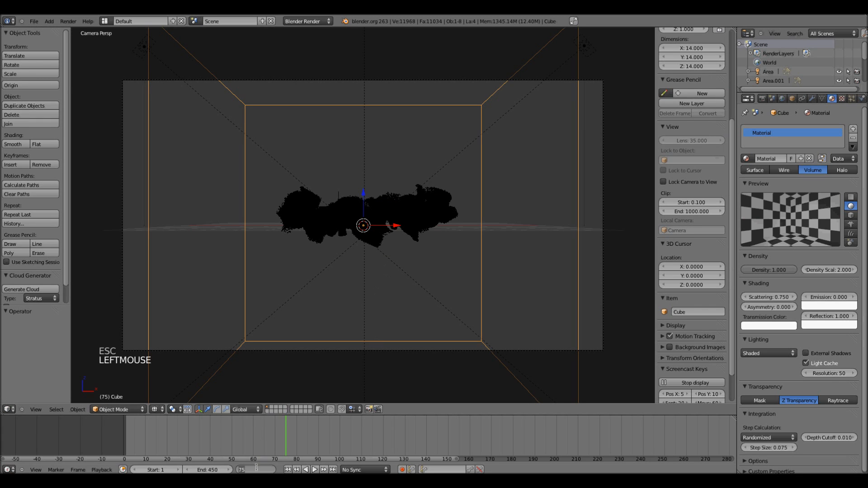
{"action": "type", "text": "1"}
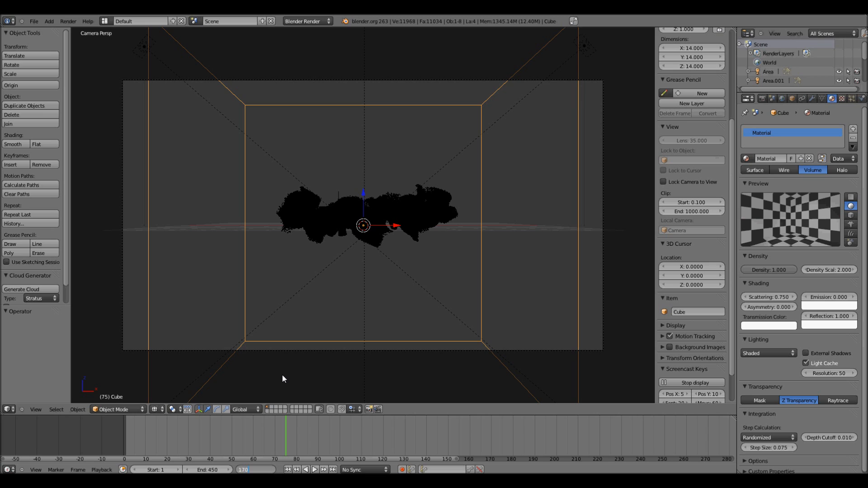
{"action": "type", "text": "70"}
{"action": "key", "text": "Return"}
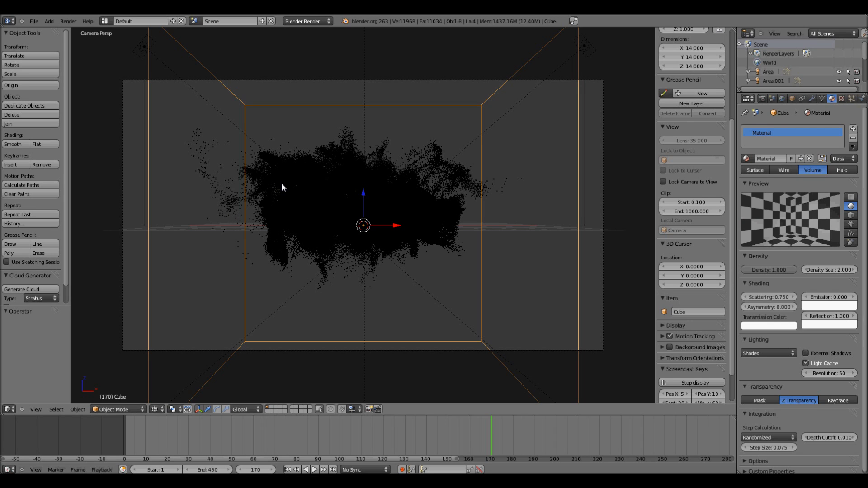
{"action": "key", "text": "KP_7"}
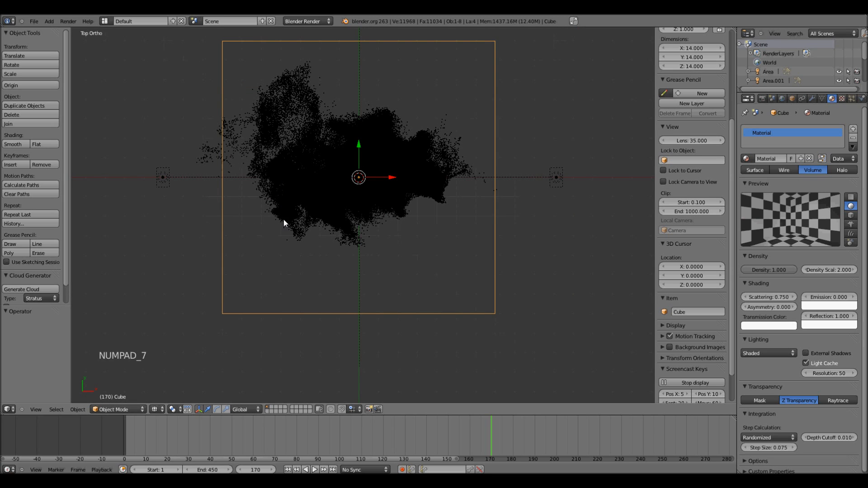
{"action": "scroll", "coordinate": [284, 218], "scroll_direction": "down", "scroll_amount": 1}
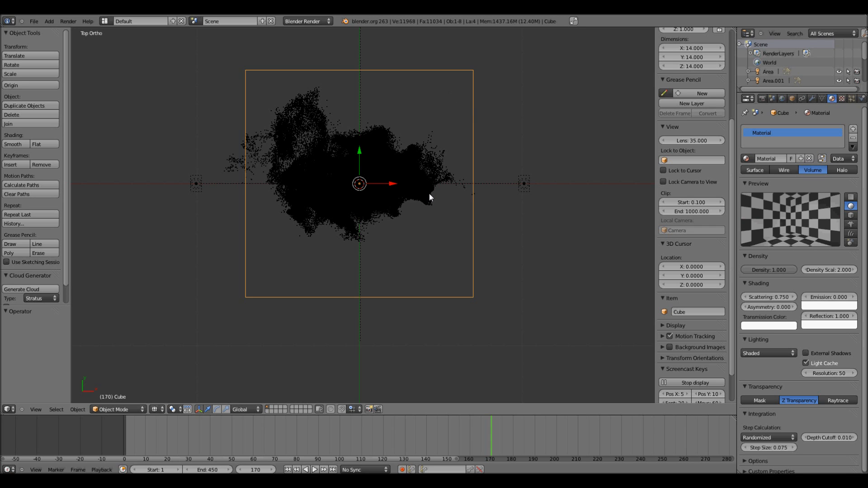
{"action": "key", "text": "Tab"}
{"action": "key", "text": "Tab"}
{"action": "key", "text": "KP_0"}
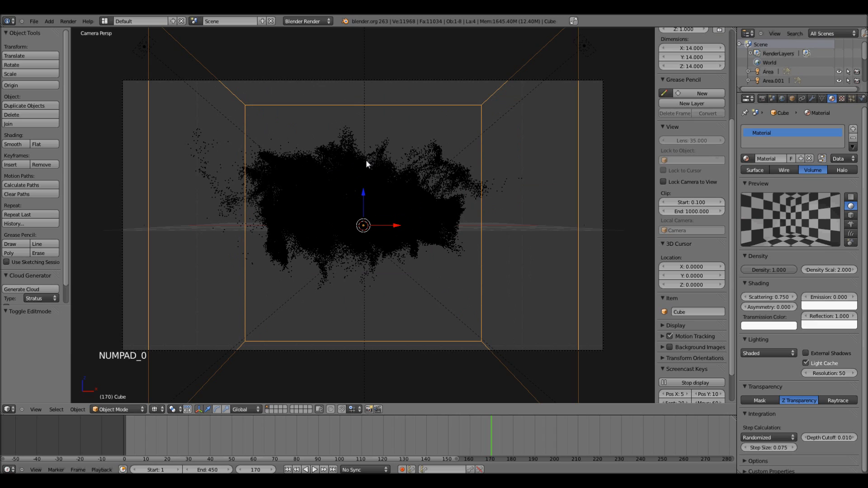
Step: Render frame 170 through the camera, examine the dispersed particle cloud up close, and close the result
{"action": "scroll", "coordinate": [366, 161], "scroll_direction": "down", "scroll_amount": 1}
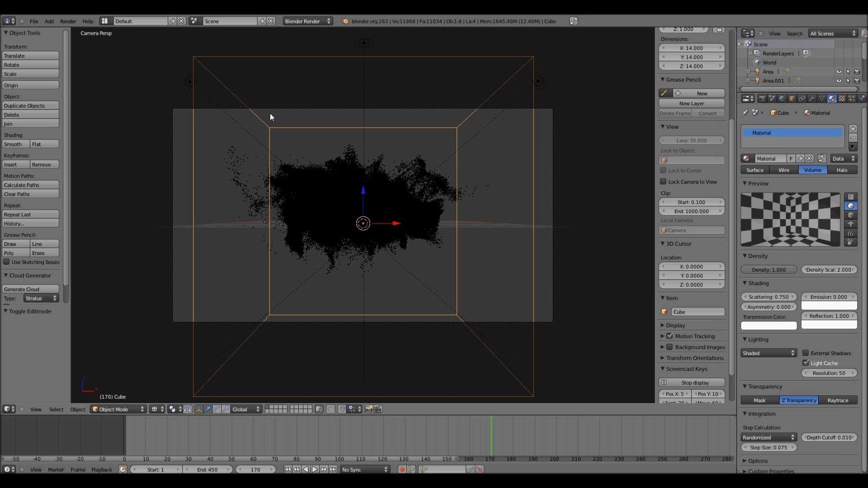
{"action": "left_click", "coordinate": [67, 16]}
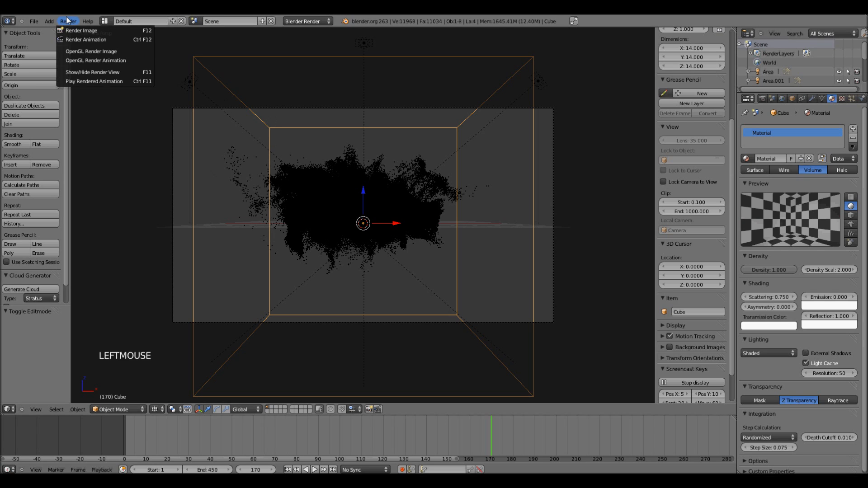
{"action": "left_click", "coordinate": [75, 26]}
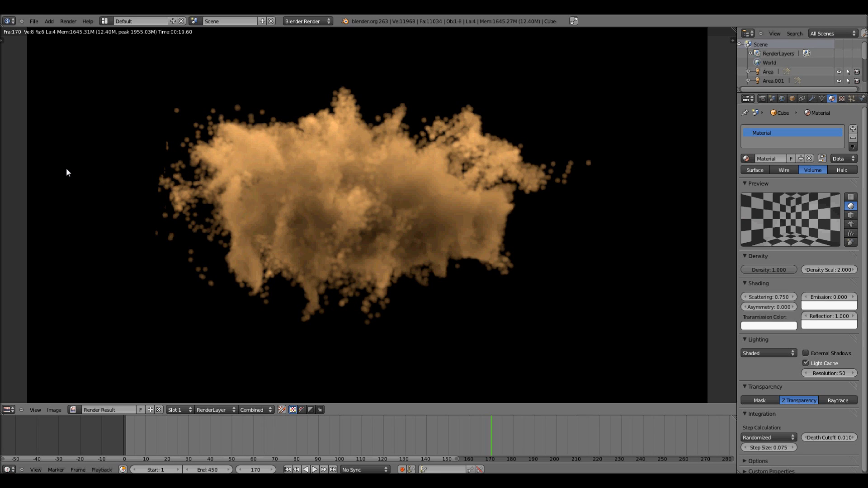
{"action": "scroll", "coordinate": [264, 286], "scroll_direction": "up", "scroll_amount": 1}
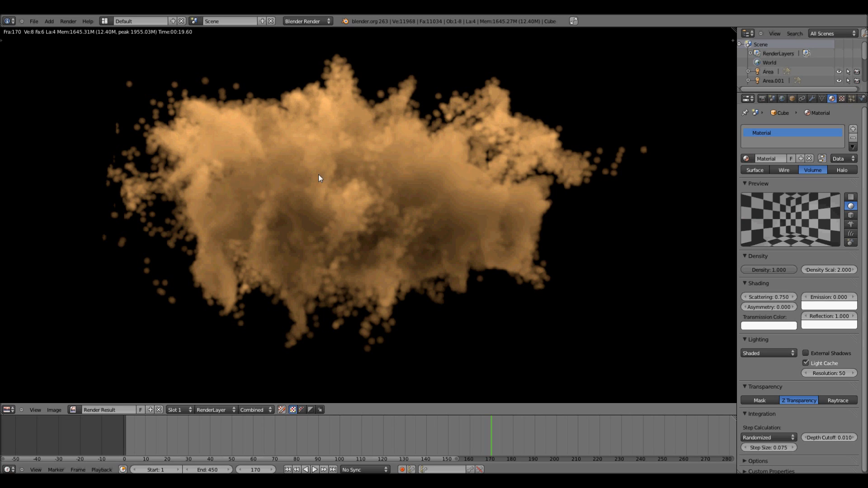
{"action": "key", "text": "Escape"}
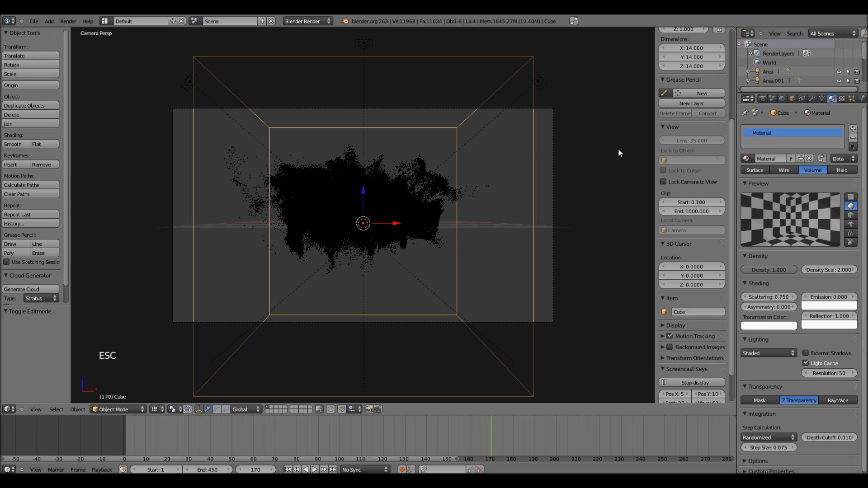
Step: Try a Point Density radius of 0.05 on the cube's texture and render frame 170 to compare the cloud's detail
{"action": "left_click", "coordinate": [842, 98]}
{"action": "left_click", "coordinate": [837, 258]}
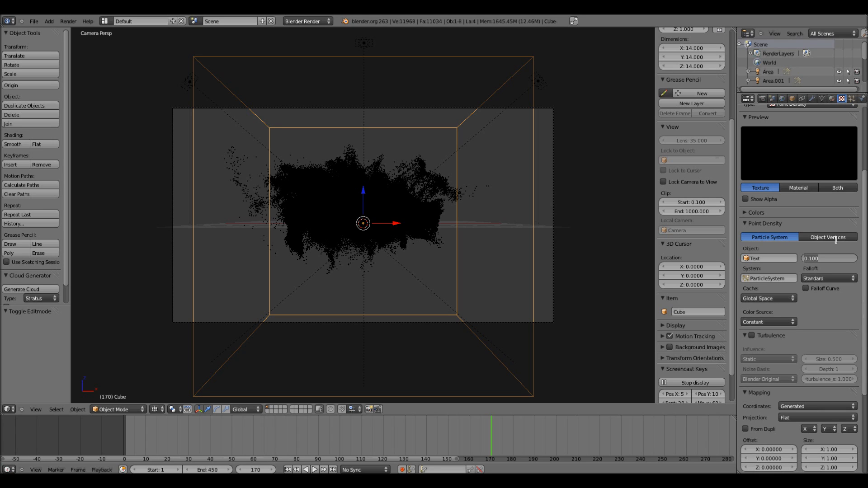
{"action": "key", "text": "BackSpace"}
{"action": "key", "text": "Return"}
{"action": "left_click", "coordinate": [68, 21]}
{"action": "left_click", "coordinate": [76, 29]}
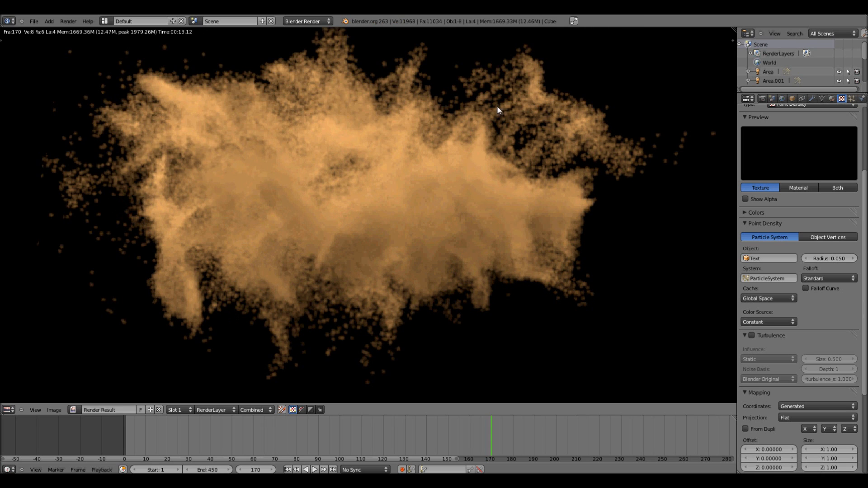
{"action": "scroll", "coordinate": [407, 103], "scroll_direction": "down", "scroll_amount": 1}
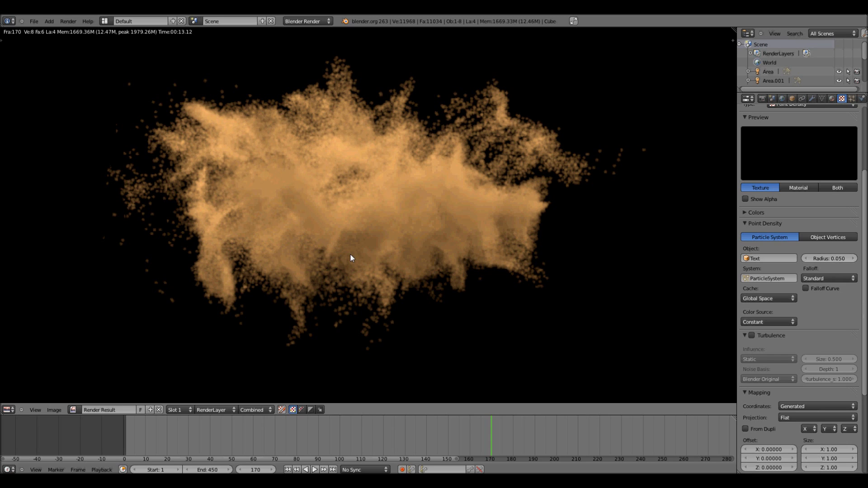
{"action": "key", "text": "Escape"}
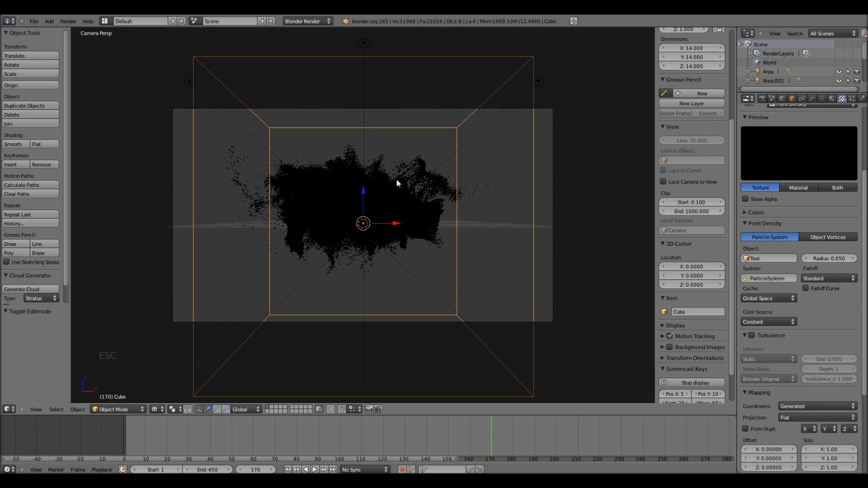
Step: Return the Point Density radius to 0.1 after the frame 170 comparison
{"action": "left_click", "coordinate": [835, 260]}
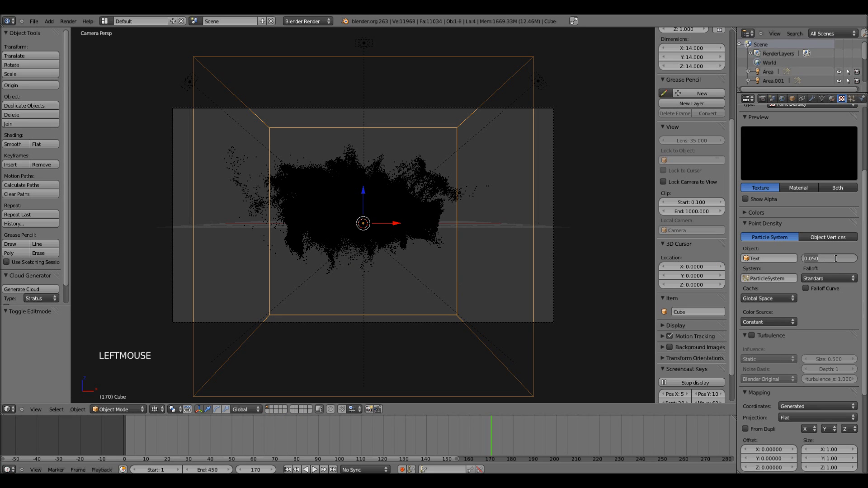
{"action": "type", "text": "0.1"}
{"action": "key", "text": "Return"}
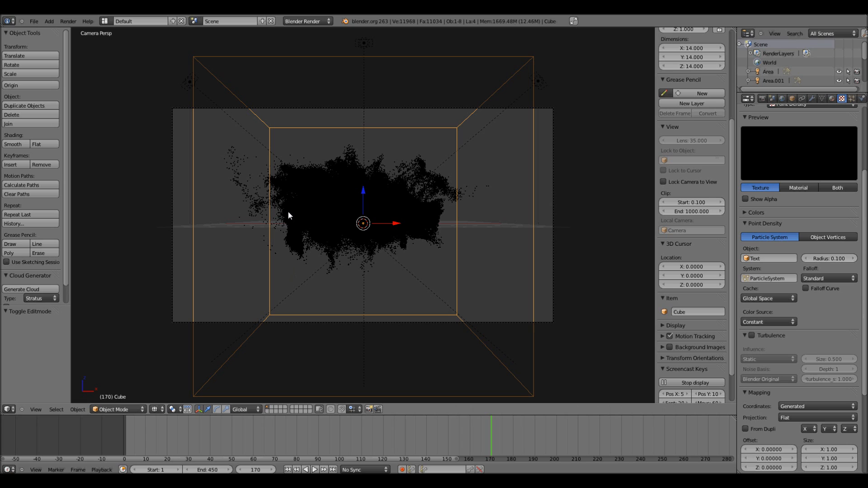
Step: Scale the cube's mesh up by about 1.25 in Edit Mode, checking from the top that it encloses all the particles
{"action": "key", "text": "KP_7"}
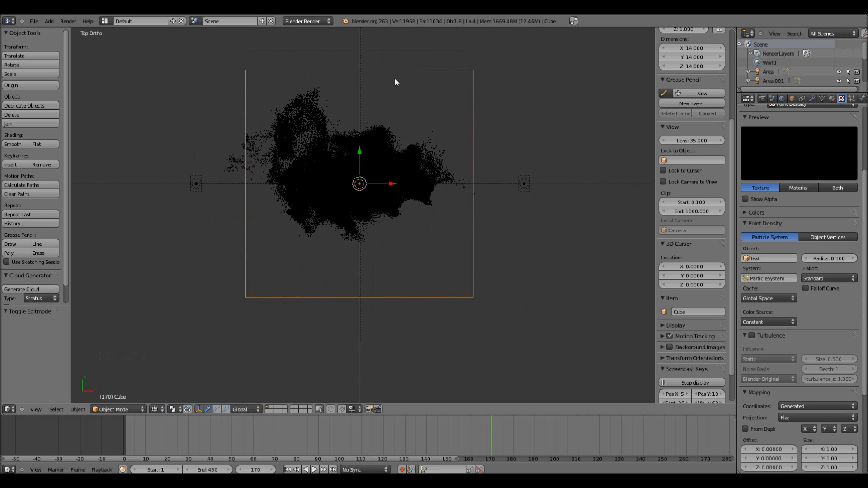
{"action": "key", "text": "Tab"}
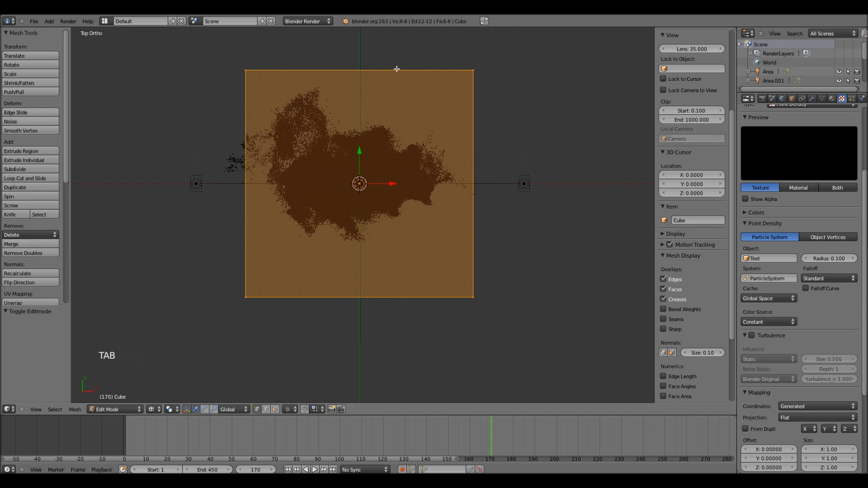
{"action": "key", "text": "s"}
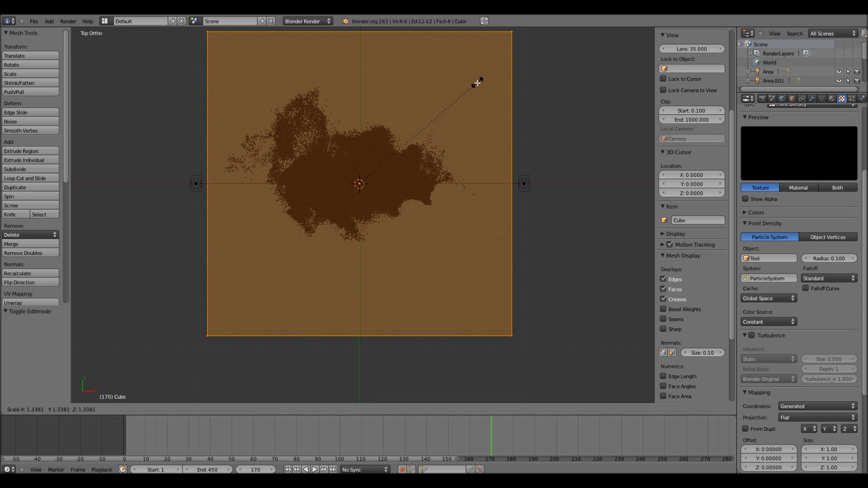
{"action": "left_click", "coordinate": [474, 95]}
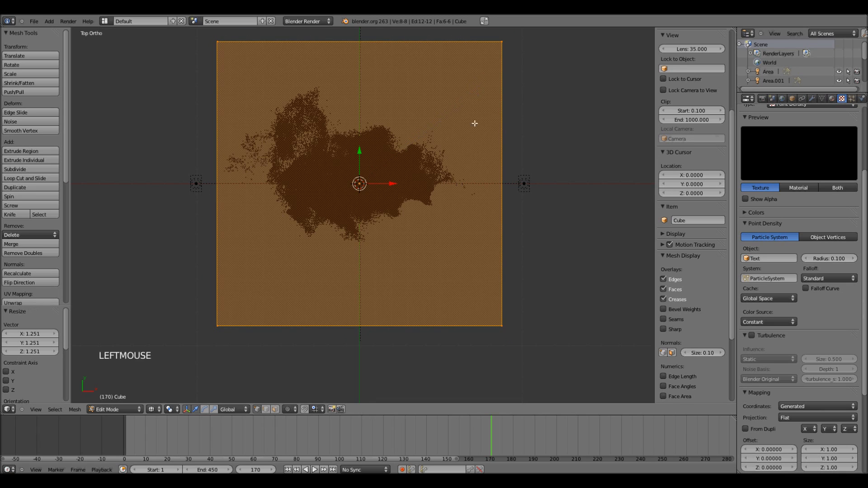
{"action": "scroll", "coordinate": [469, 181], "scroll_direction": "down", "scroll_amount": 1}
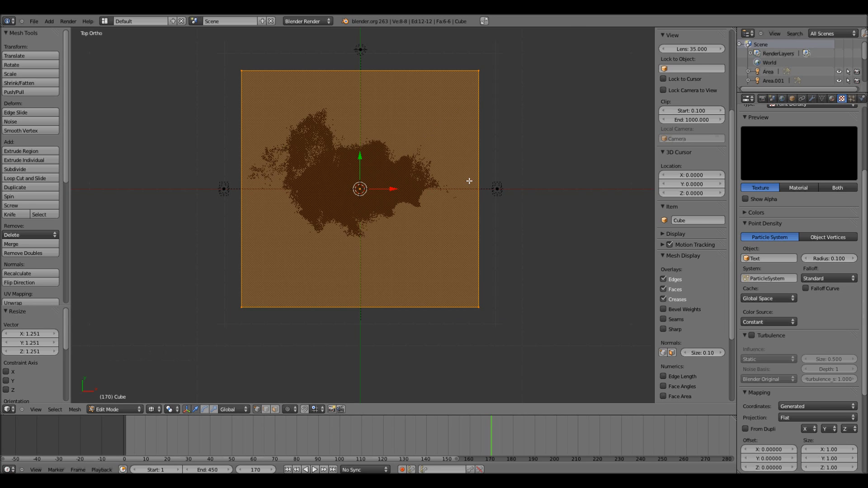
{"action": "key", "text": "Tab"}
{"action": "scroll", "coordinate": [470, 181], "scroll_direction": "down", "scroll_amount": 4}
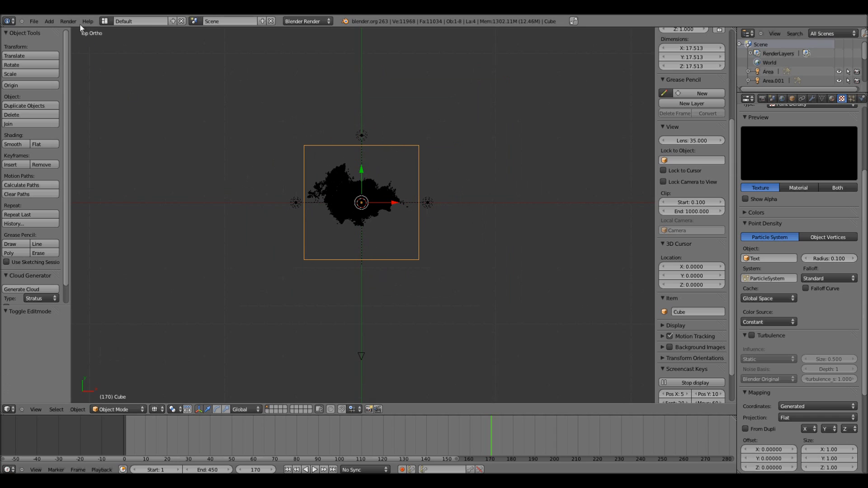
Step: Render frame 170 with the enlarged cube mesh, examine the particle cloud's outer edges, and close the result
{"action": "left_click", "coordinate": [69, 21]}
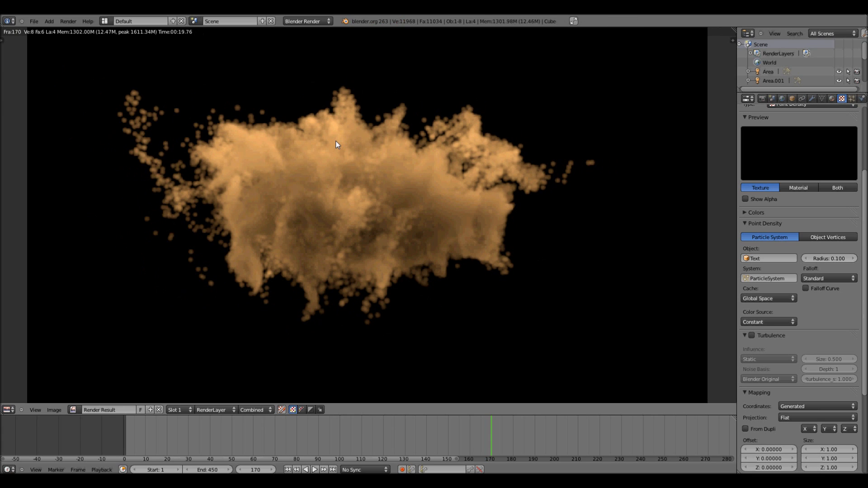
{"action": "scroll", "coordinate": [335, 140], "scroll_direction": "down", "scroll_amount": 1}
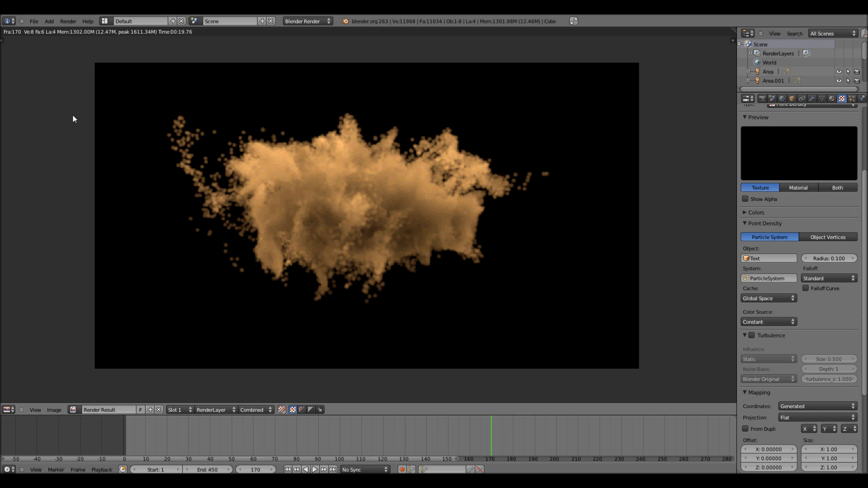
{"action": "key", "text": "Escape"}
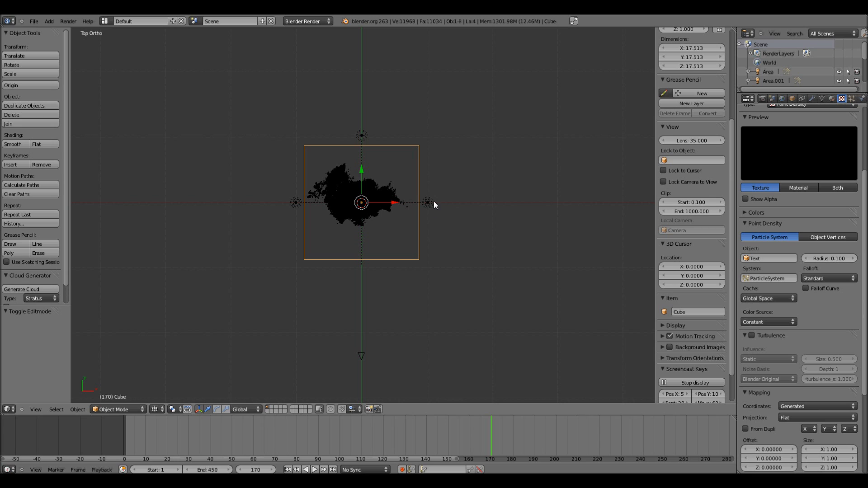
Step: Scale the cube up by about 1.99 in Object Mode, render frame 170, and compare the result with the camera view
{"action": "key", "text": "s"}
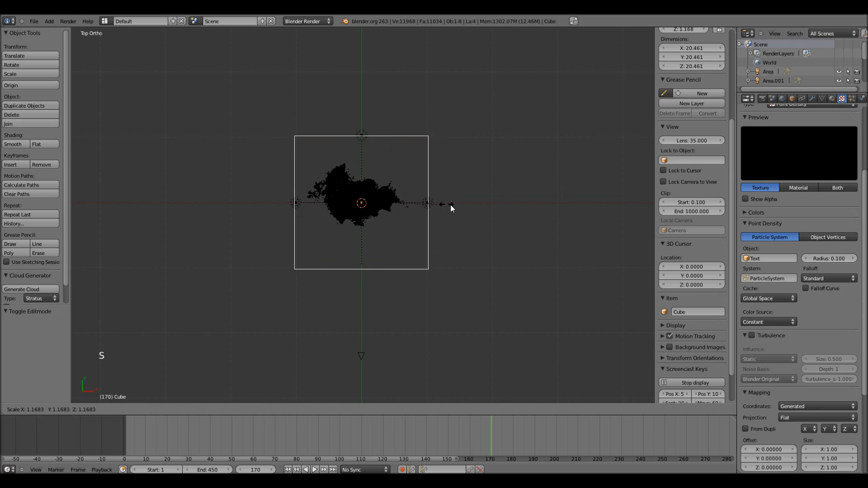
{"action": "left_click", "coordinate": [506, 211]}
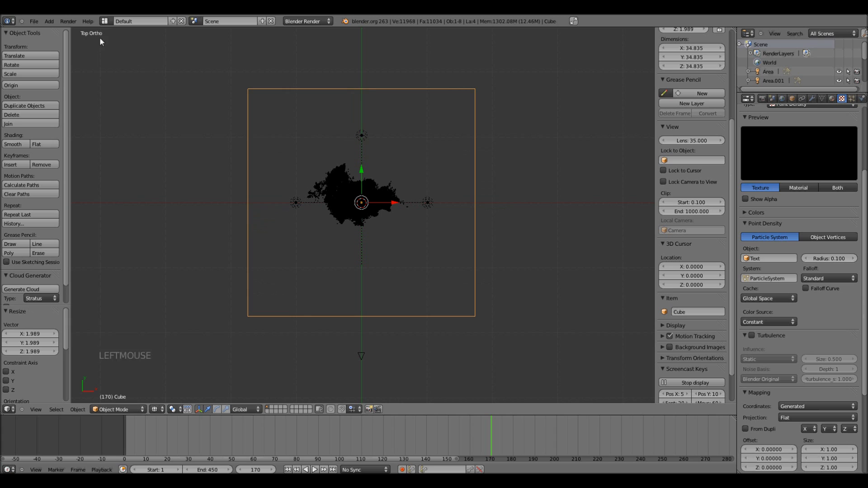
{"action": "left_click", "coordinate": [67, 21]}
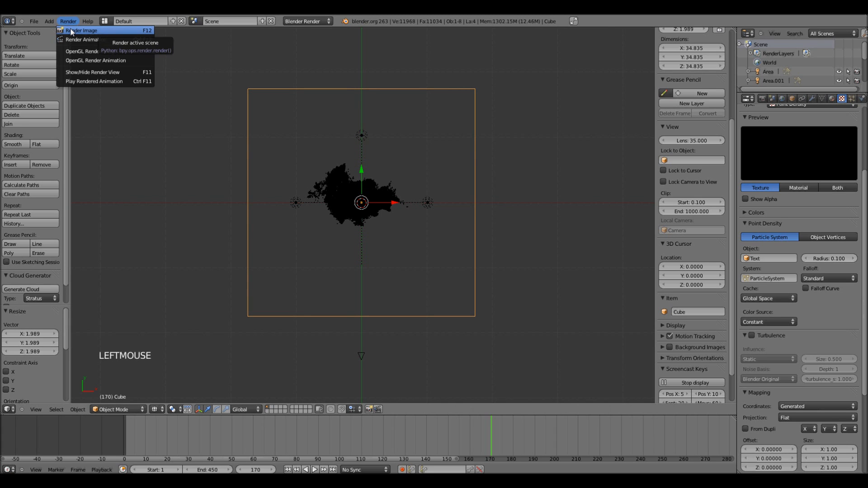
{"action": "left_click", "coordinate": [71, 30]}
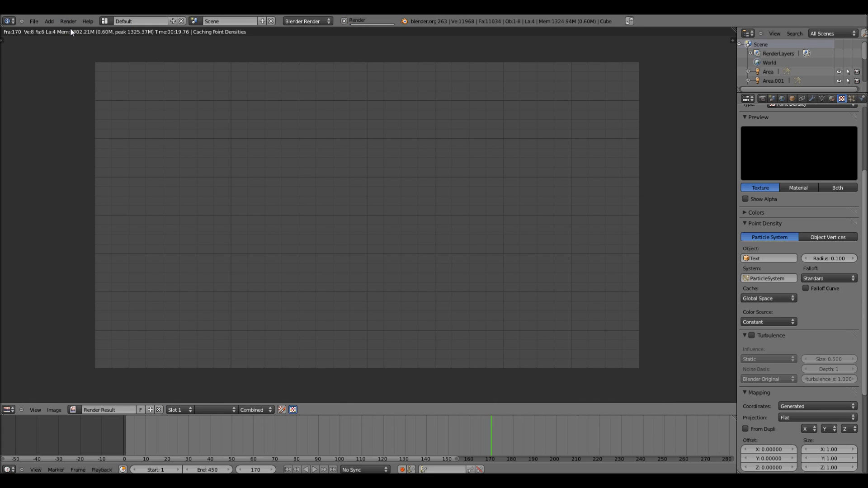
{"action": "scroll", "coordinate": [340, 134], "scroll_direction": "down", "scroll_amount": 2}
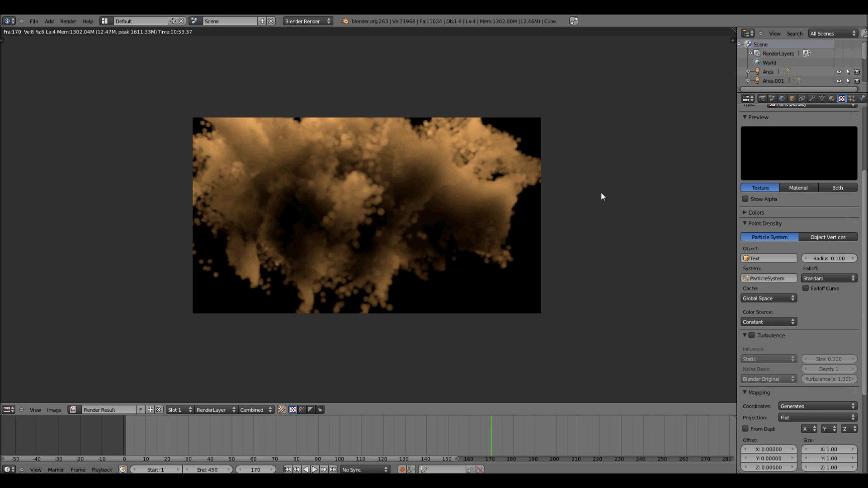
{"action": "key", "text": "Escape"}
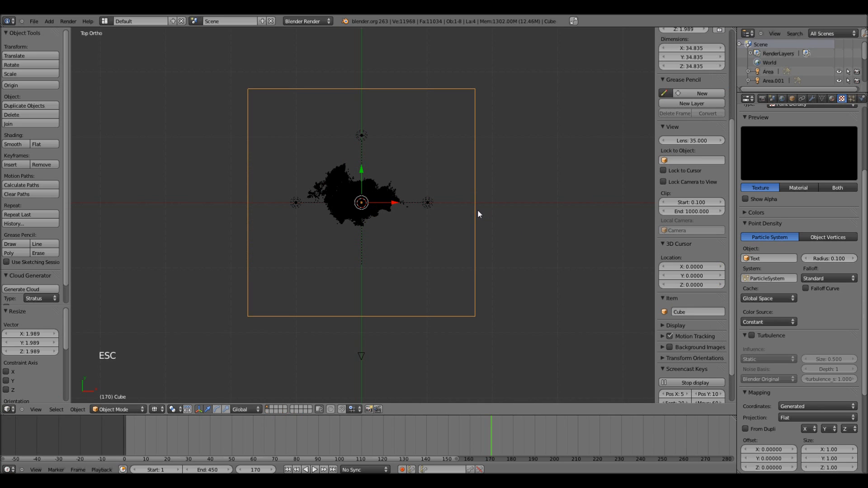
{"action": "key", "text": "KP_0"}
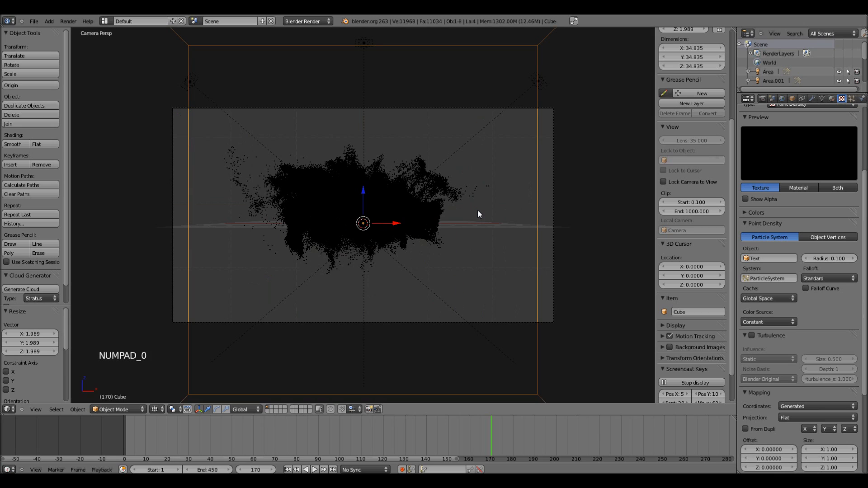